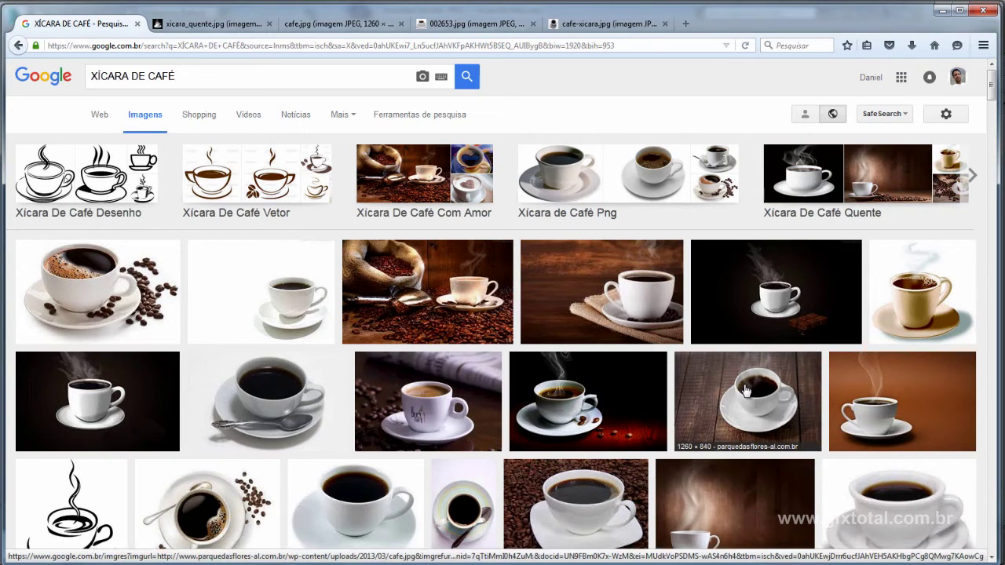
Browse the coffee-cup reference photos: steaming cup, cup on wood, cup and saucer, cup with spoon
left_click_drag(193, 76, 82, 78)
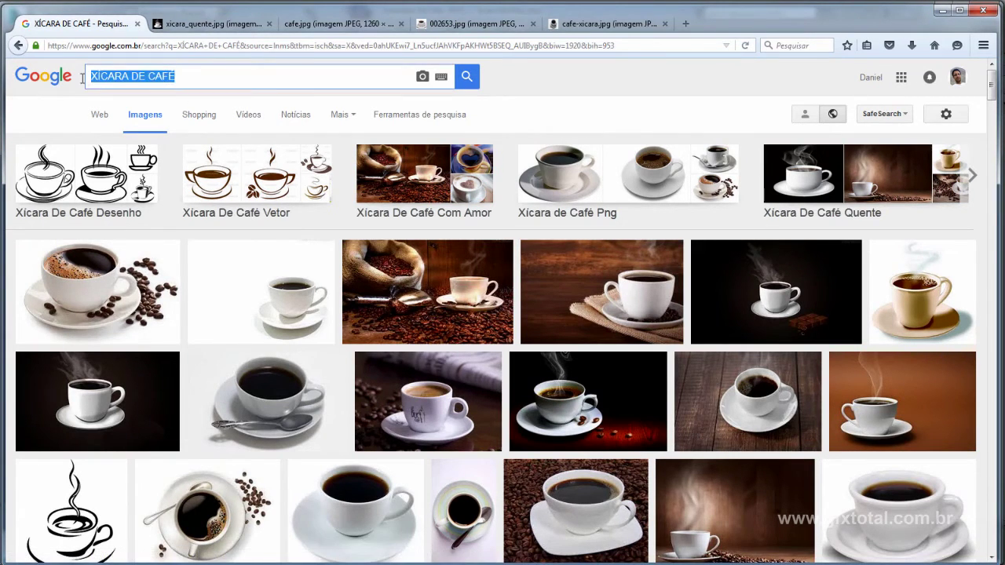
left_click(196, 78)
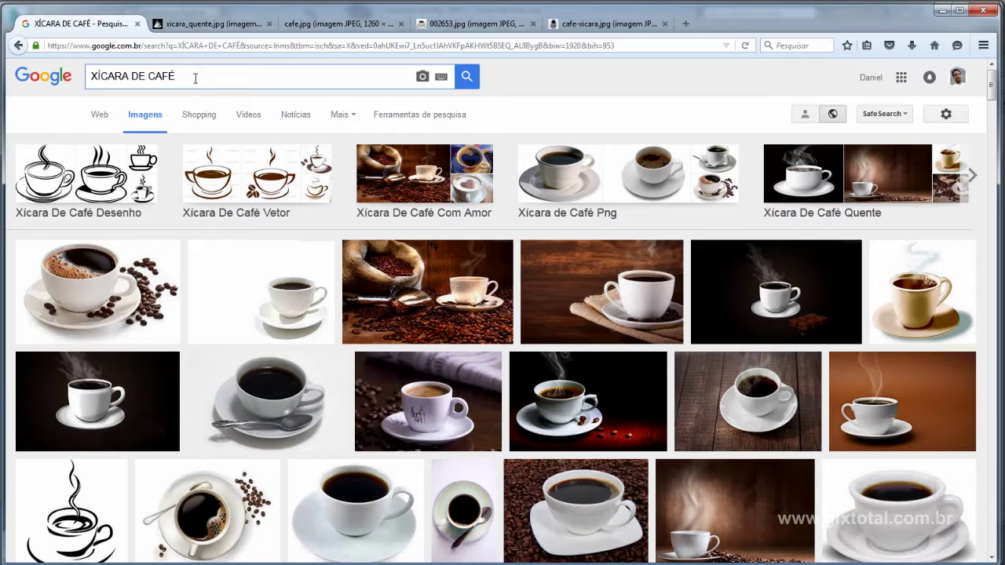
left_click(220, 29)
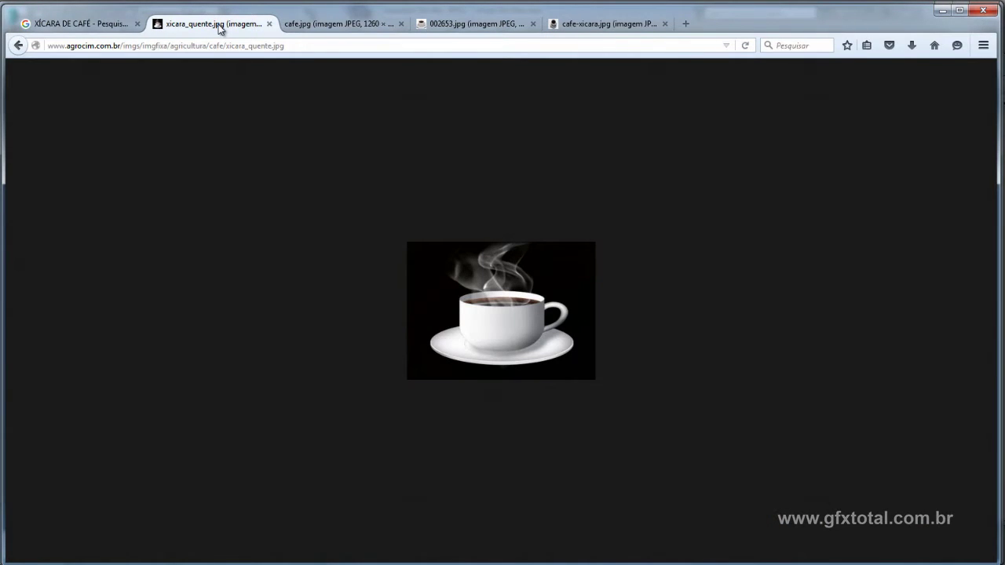
left_click(345, 30)
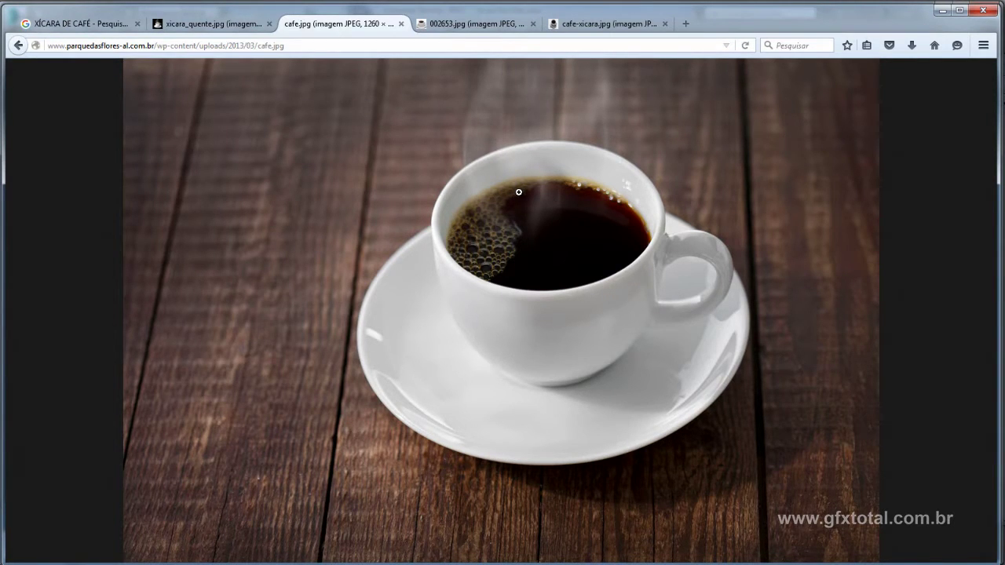
left_click(465, 24)
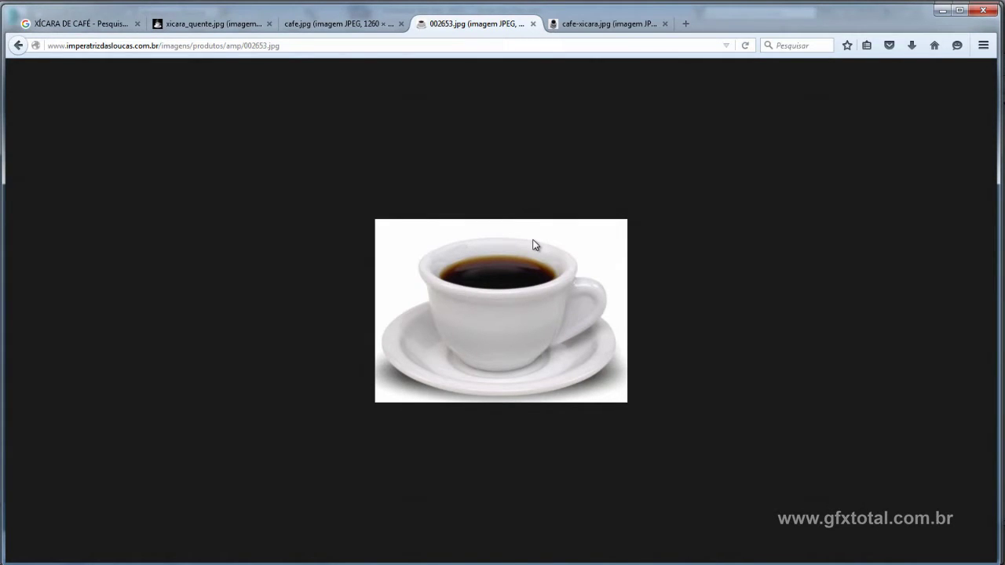
left_click(598, 24)
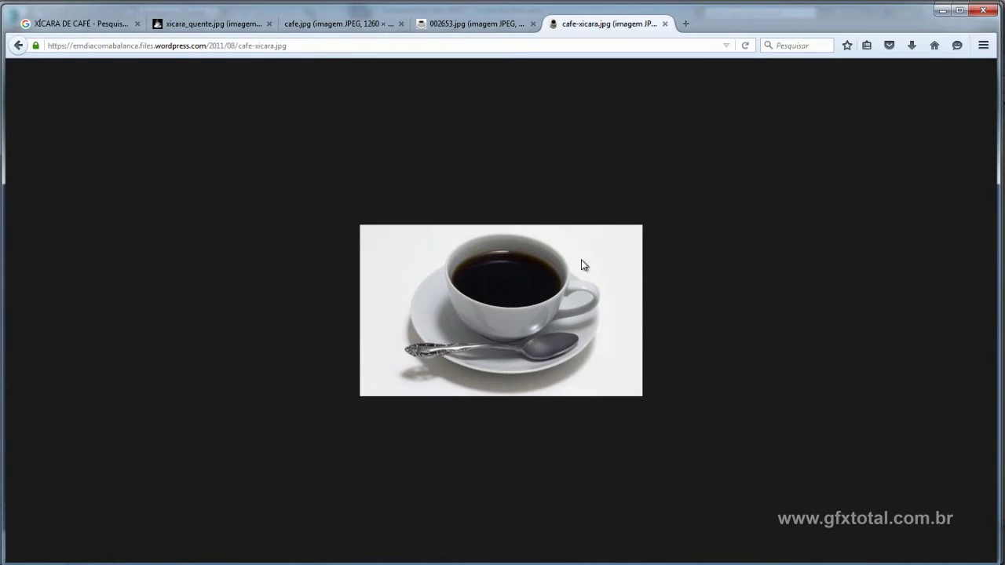
left_click(466, 23)
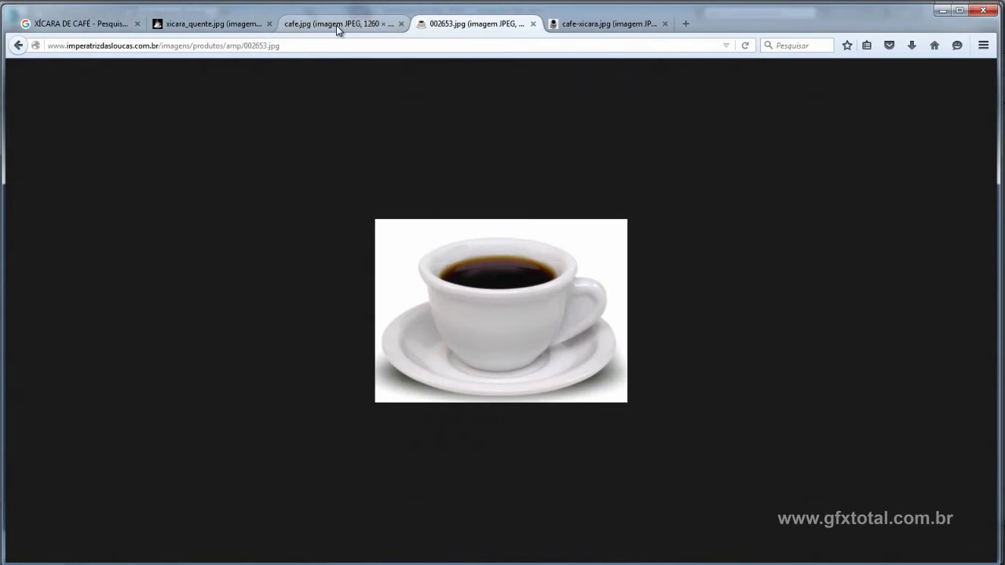
left_click(336, 25)
left_click(212, 24)
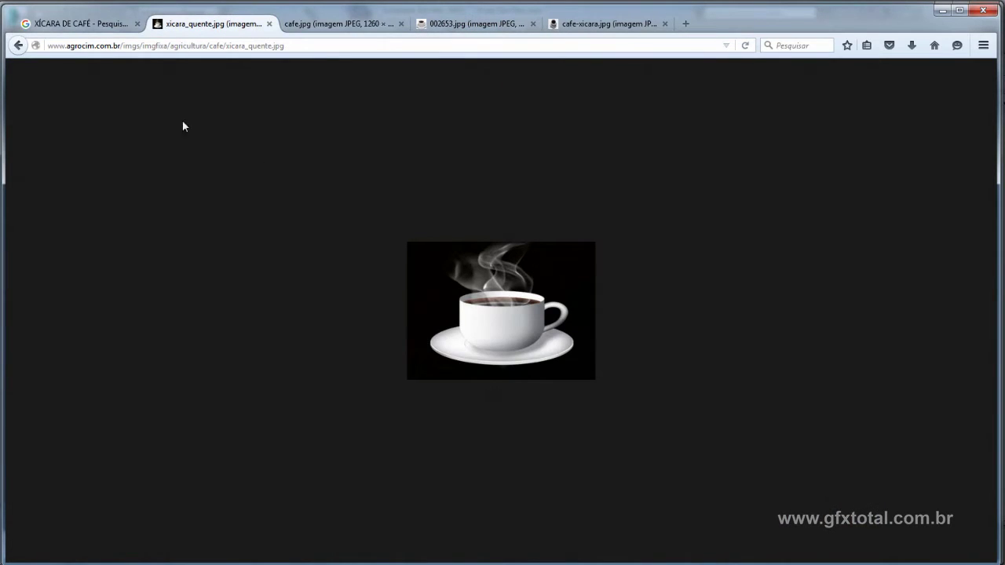
left_click(79, 24)
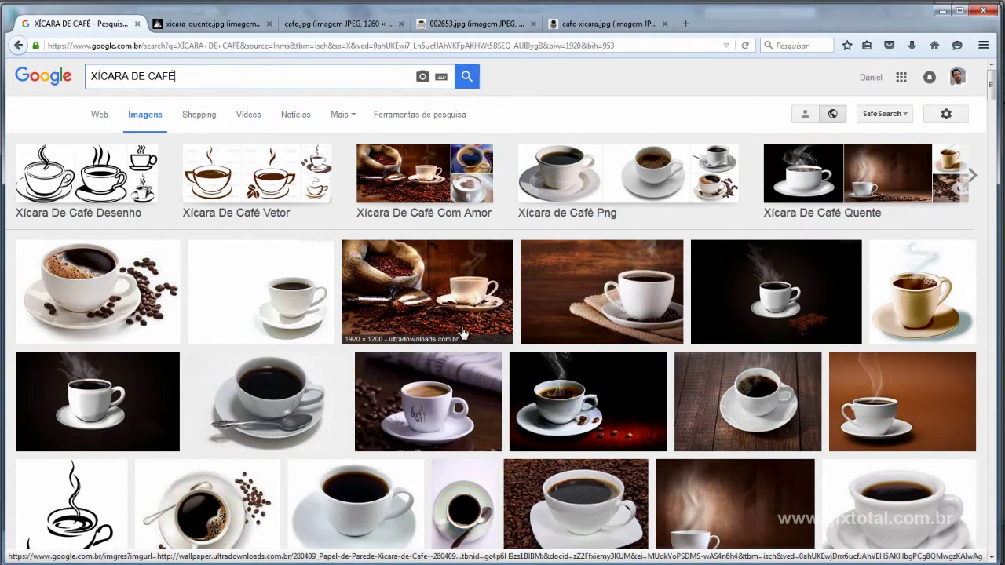
Scroll the image results and settle on the cafe.jpg cup-on-wood photo as reference
scroll(482, 337, "down", 5)
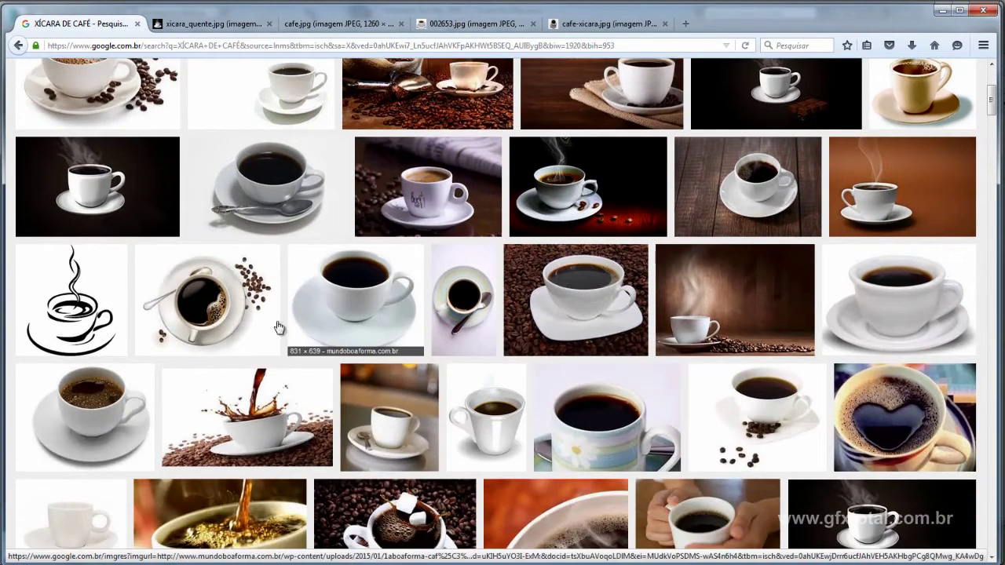
scroll(478, 359, "down", 2)
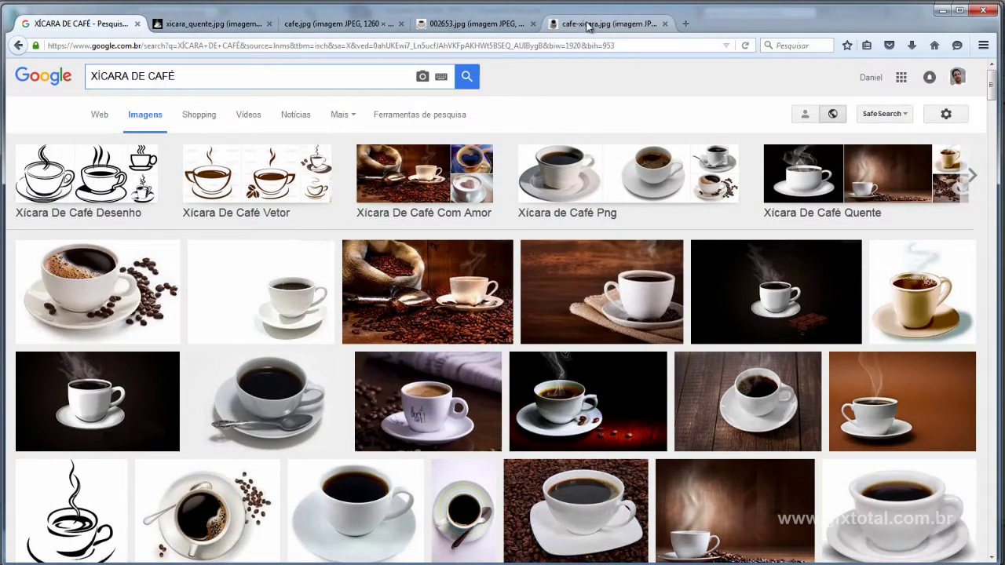
left_click(592, 24)
left_click(503, 26)
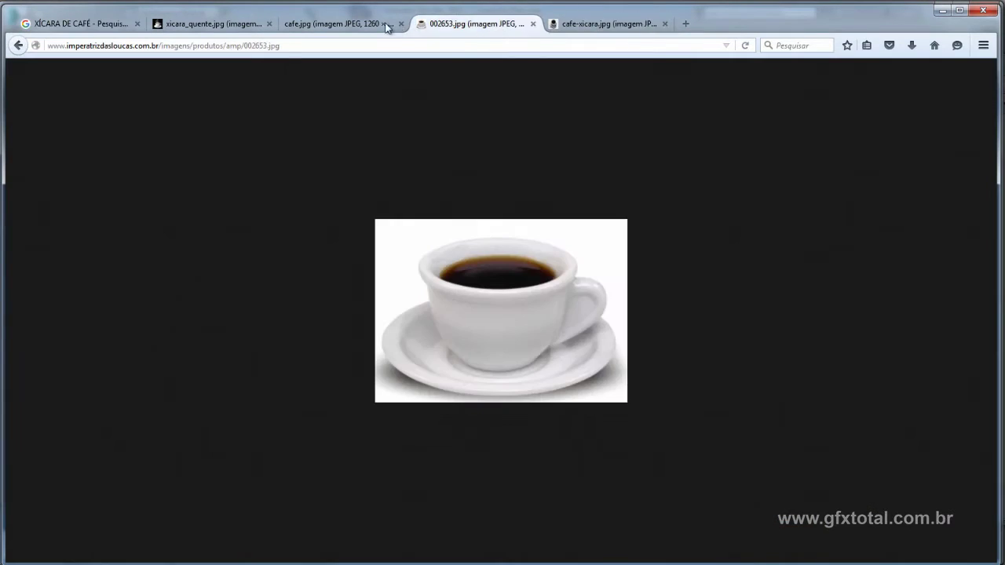
left_click(387, 26)
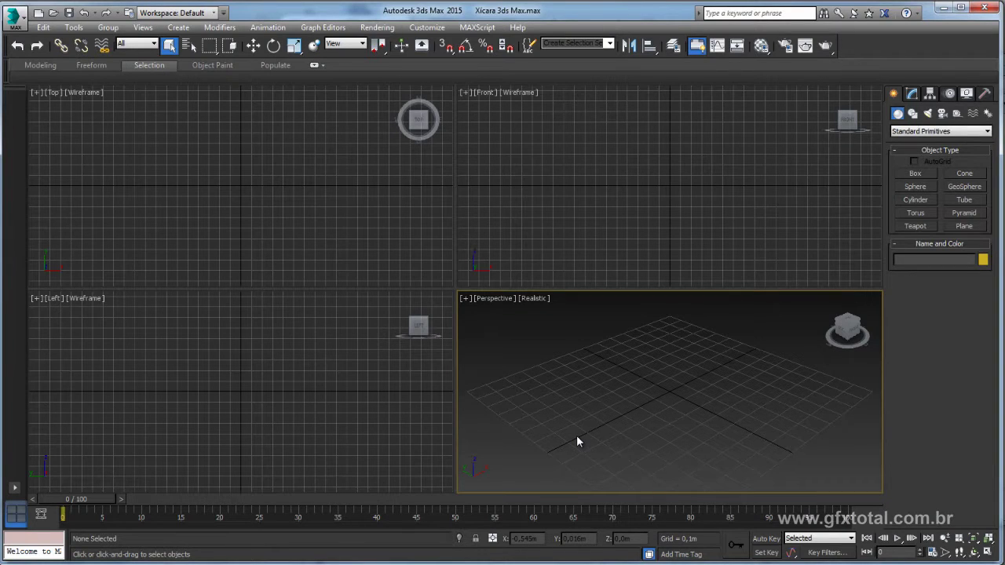
Maximize the Front viewport and activate the spline Line tool under Shapes
middle_click_drag(685, 183, 684, 213)
left_click(987, 553)
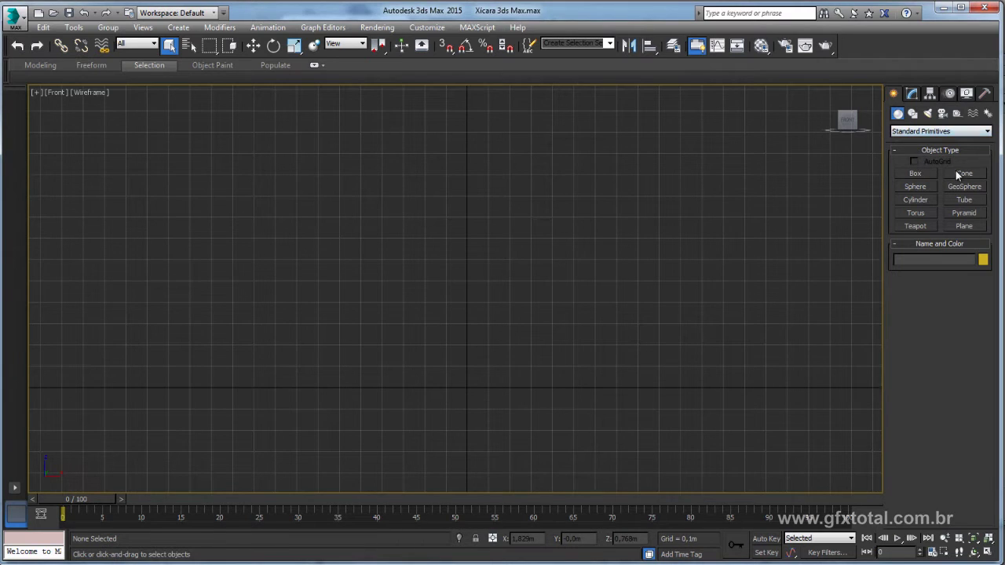
left_click(912, 114)
left_click(916, 182)
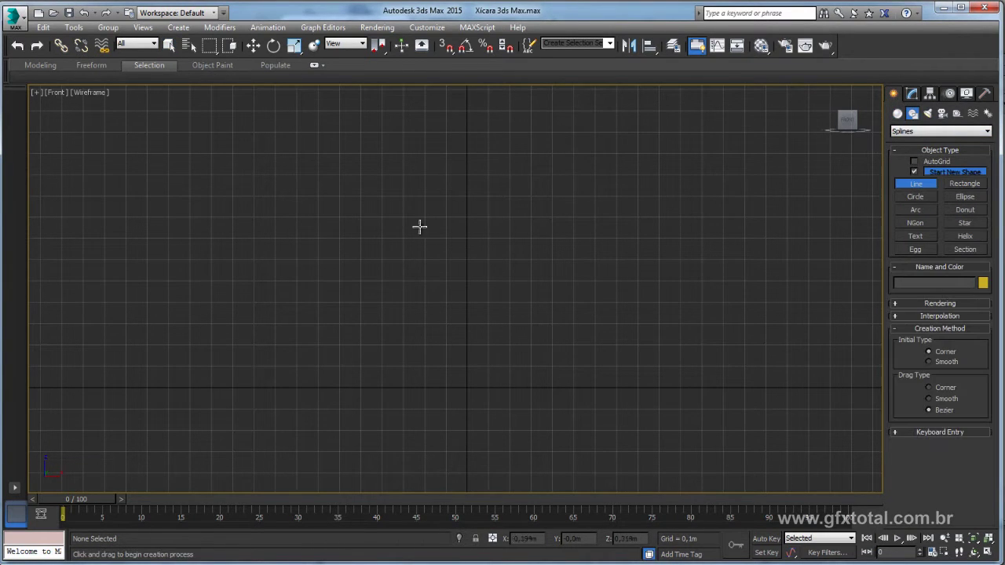
Draw the cup profile Line001 from the origin: a flat base curving up into the wall
middle_click_drag(402, 260, 466, 247)
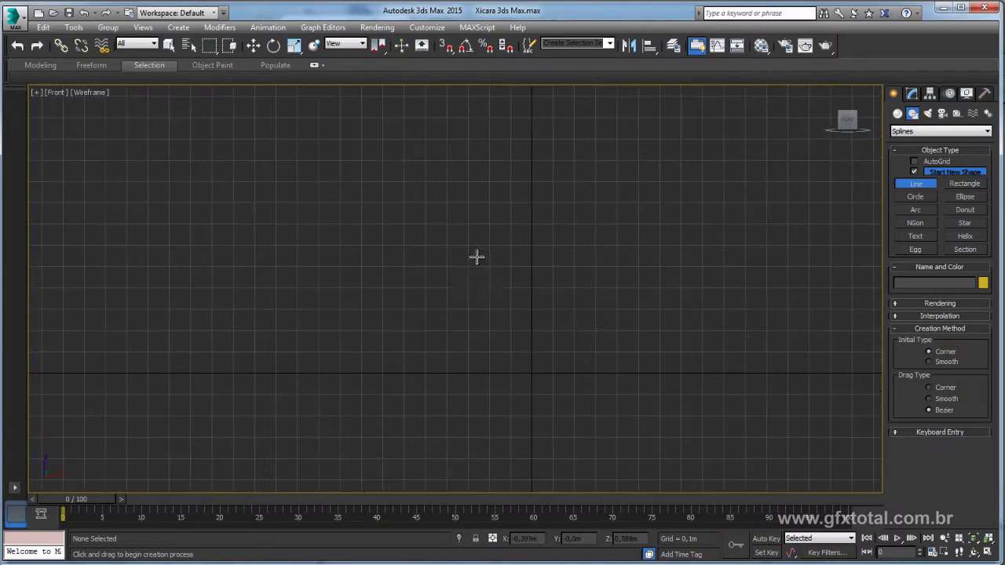
left_click(531, 372)
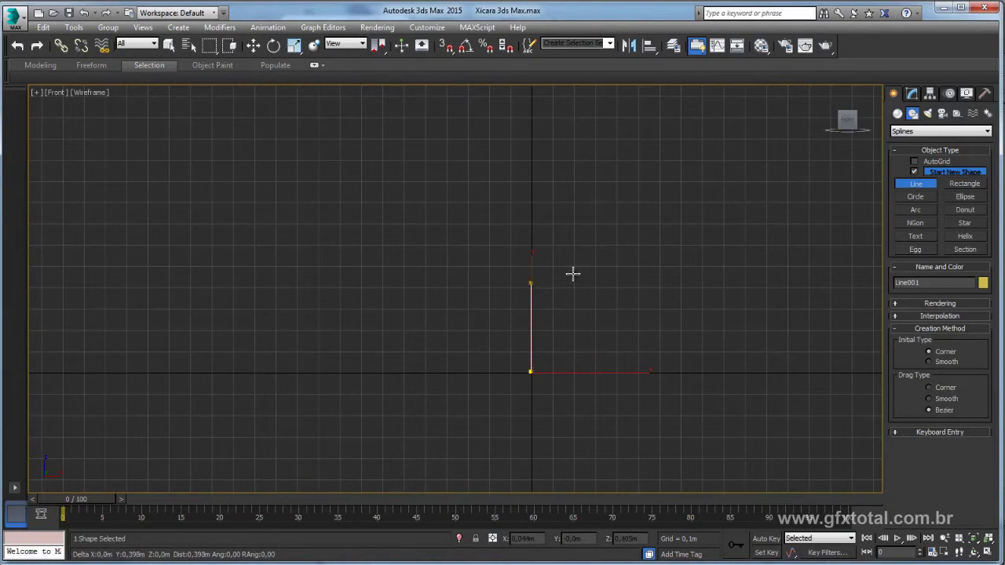
left_click(668, 322, "shift")
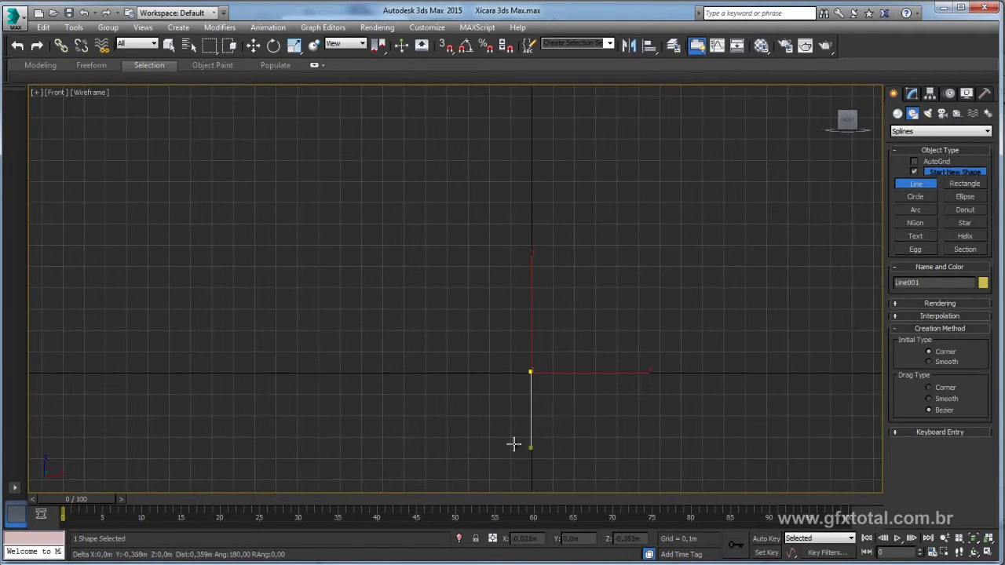
left_click(455, 372)
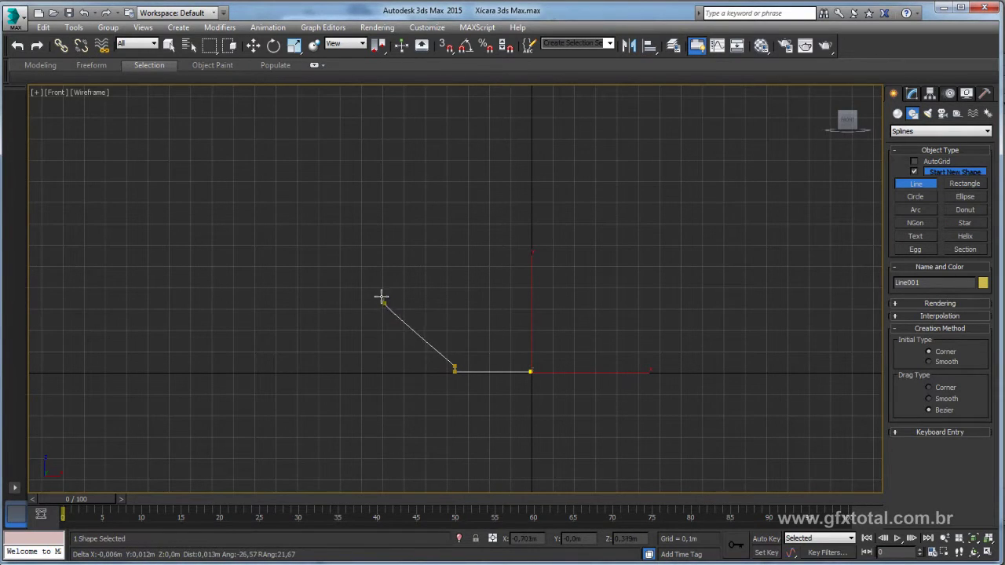
left_click_drag(384, 303, 376, 282)
left_click(367, 193)
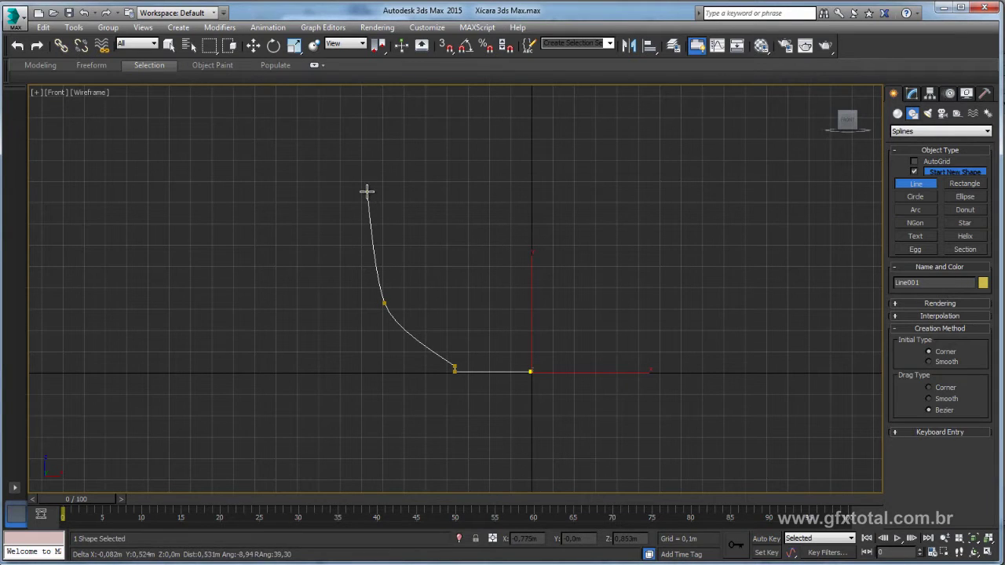
right_click(367, 192)
Reframe the view around the profile and compare it with the cup reference photo
middle_click_drag(454, 192, 640, 147)
middle_click_drag(706, 213, 635, 213)
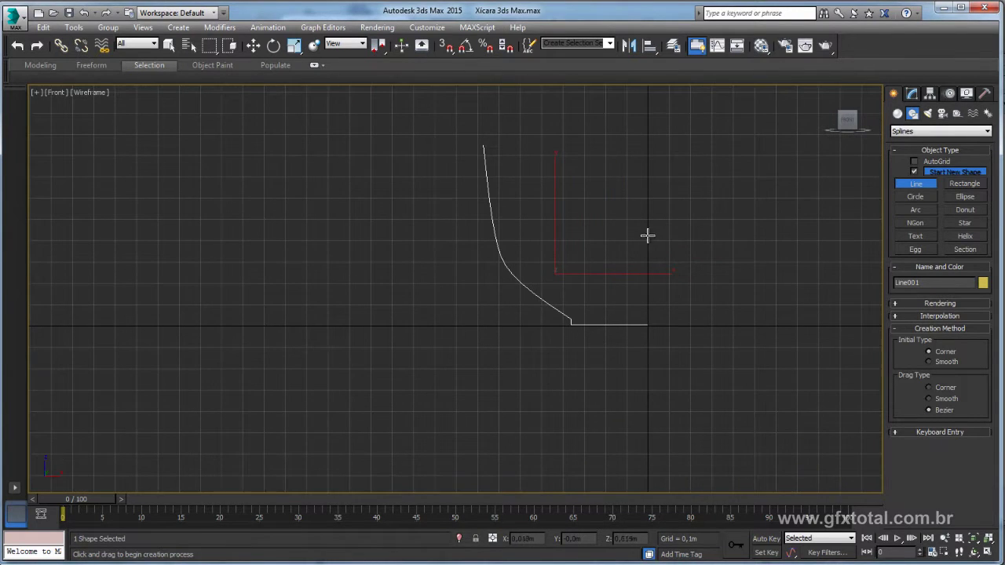
middle_click_drag(598, 294, 563, 306)
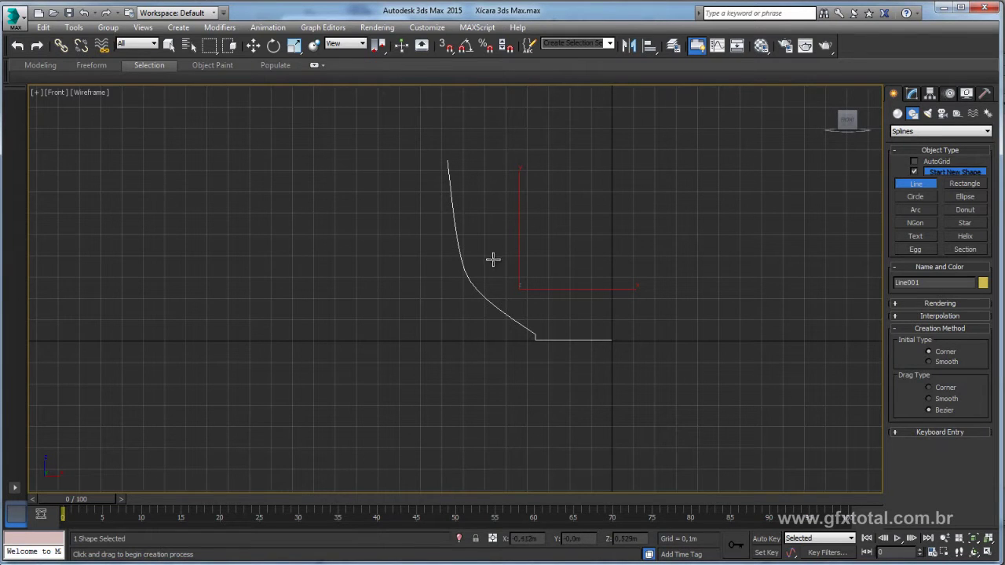
key("alt+Tab")
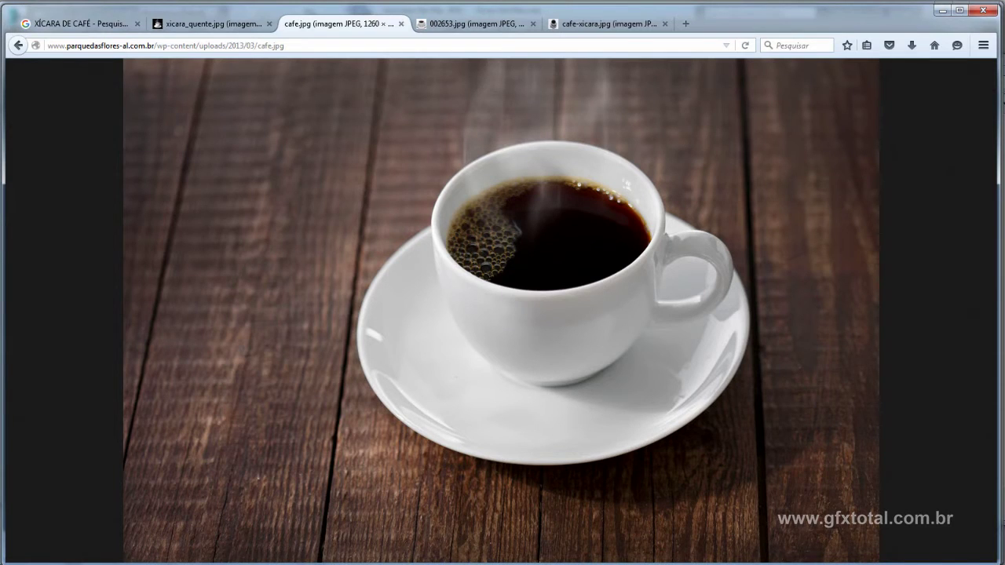
key("alt+Tab")
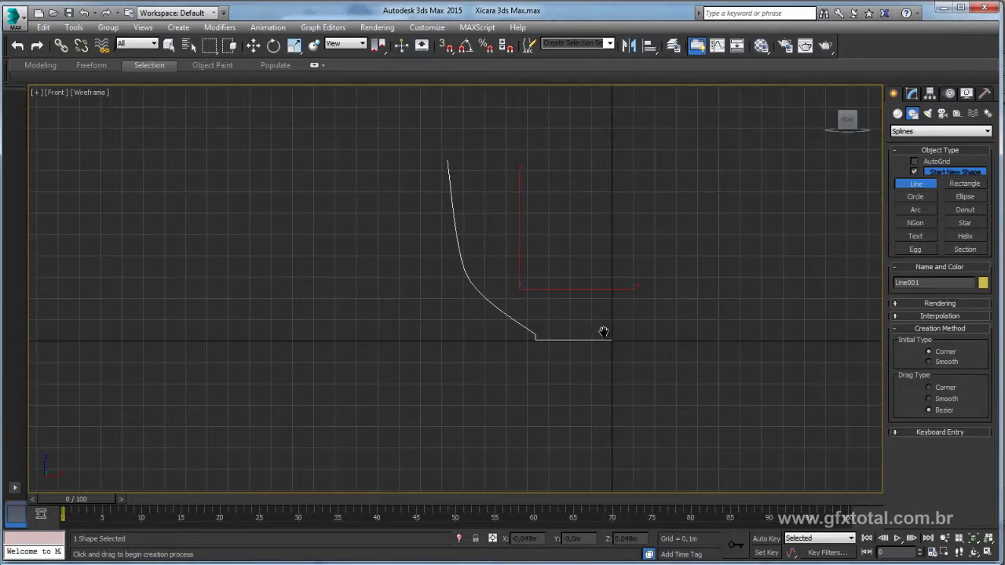
scroll(604, 337, "up", 4)
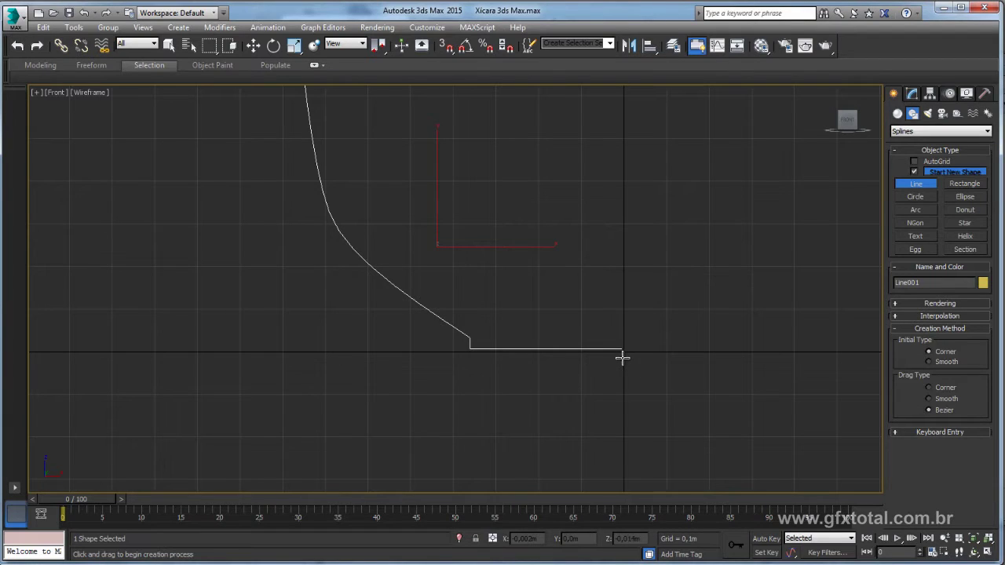
Start the saucer line at the cup base end with its first base points
right_click(622, 359)
left_click(622, 358)
left_click(462, 359)
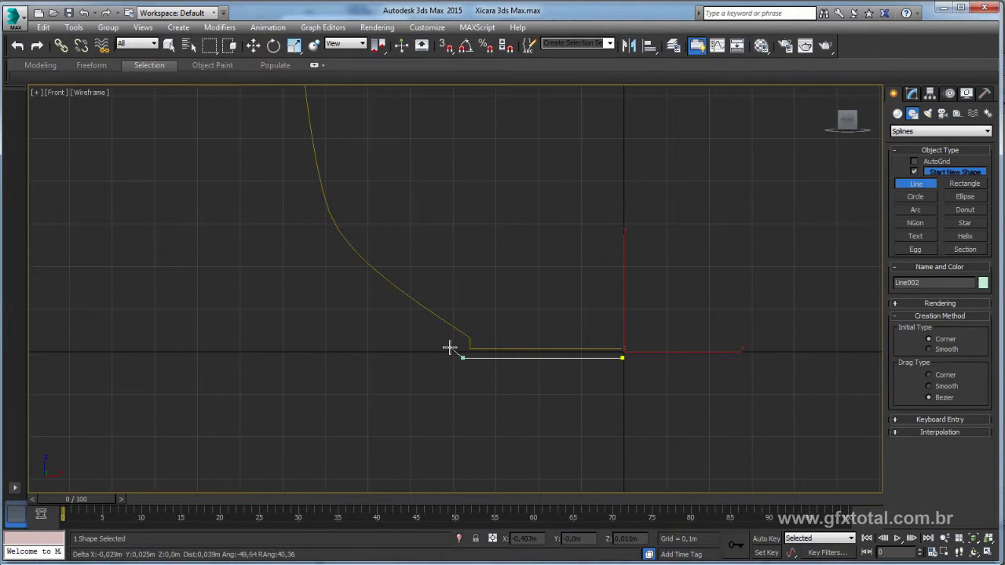
left_click(450, 348)
scroll(202, 314, "down", 2)
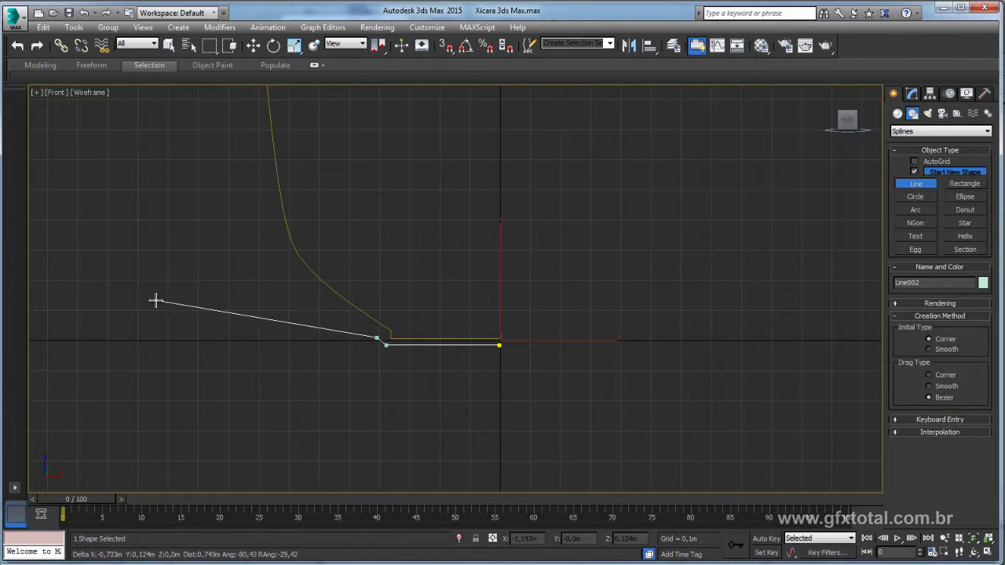
scroll(110, 300, "down", 2)
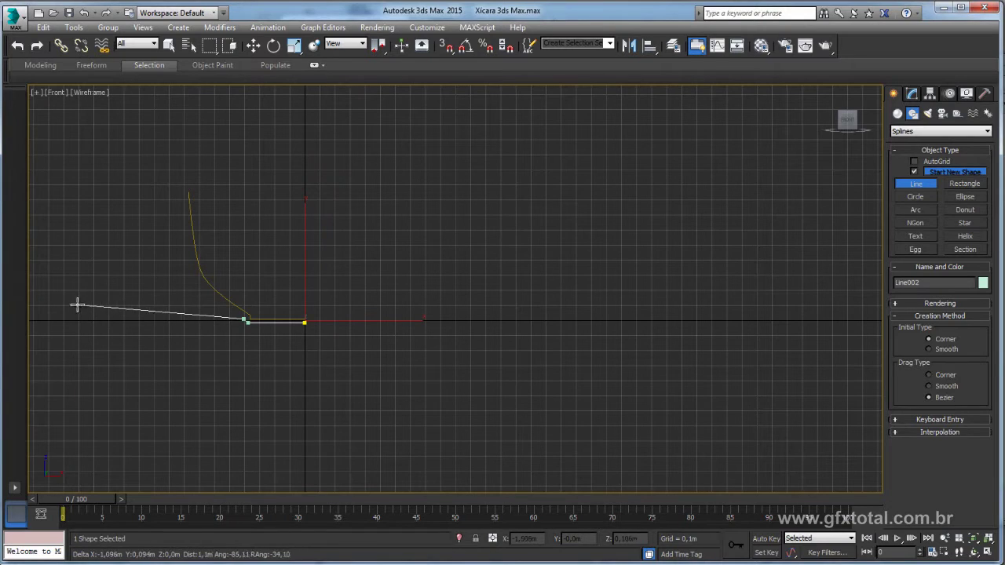
Add the far-left saucer points, end Line002, and bring up the cafe.jpg reference
left_click(86, 308)
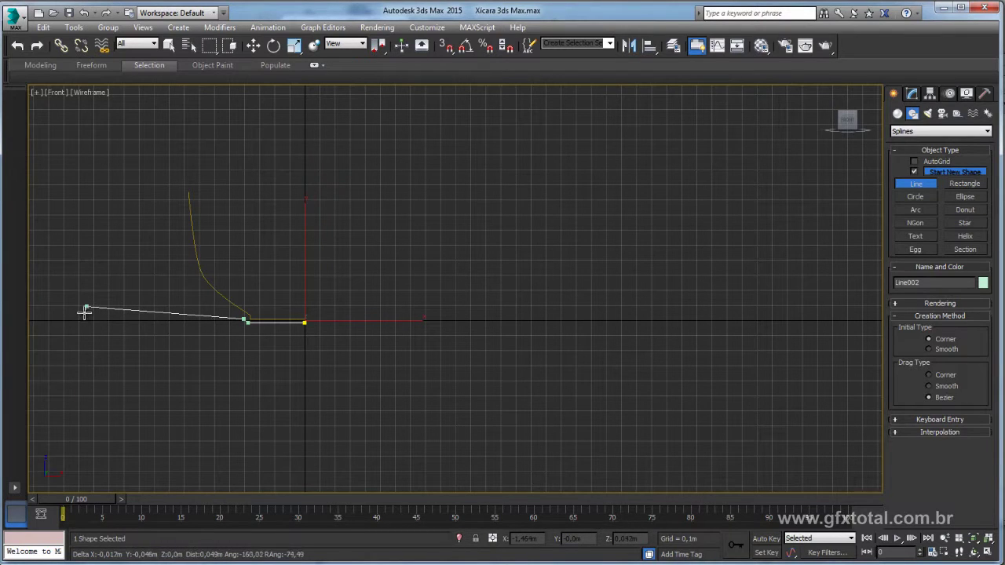
left_click(86, 312)
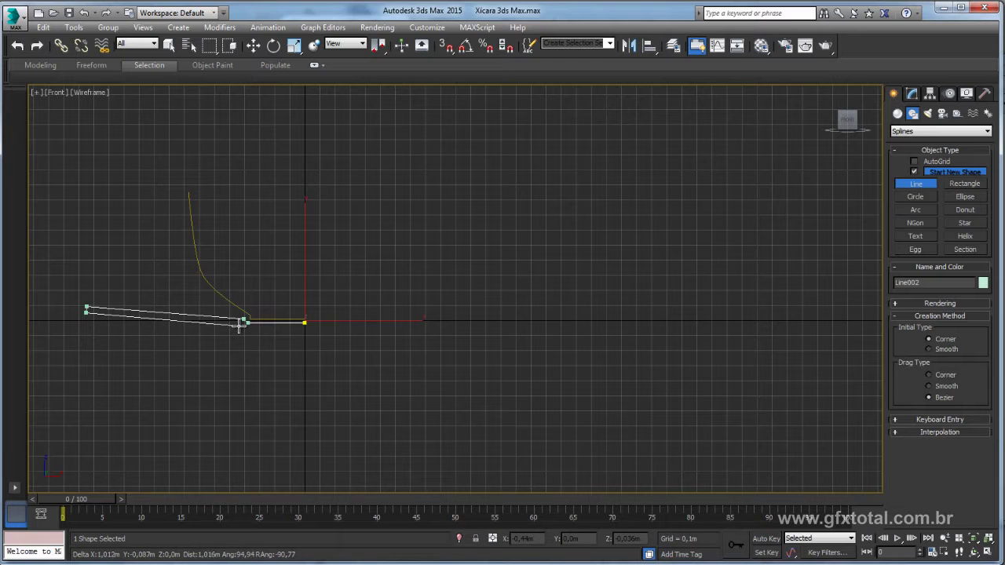
left_click(239, 326)
left_click(244, 333)
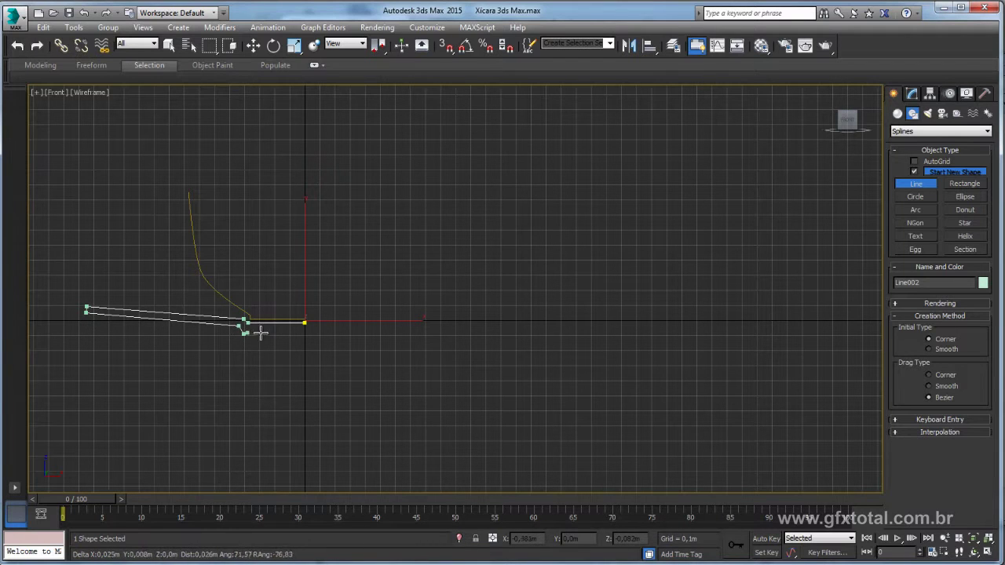
left_click(303, 333)
right_click(303, 332)
middle_click_drag(303, 333, 444, 280)
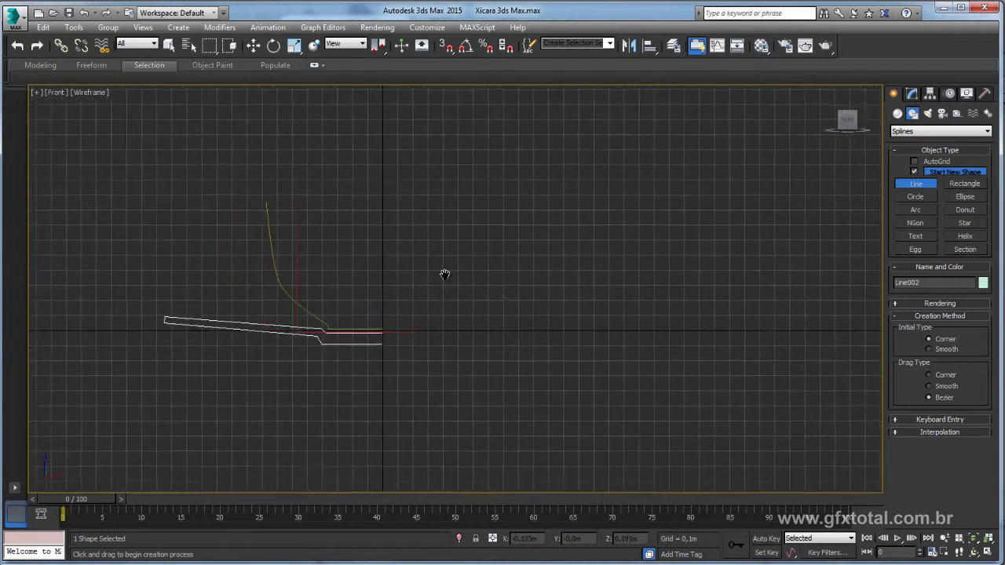
key("alt+Tab")
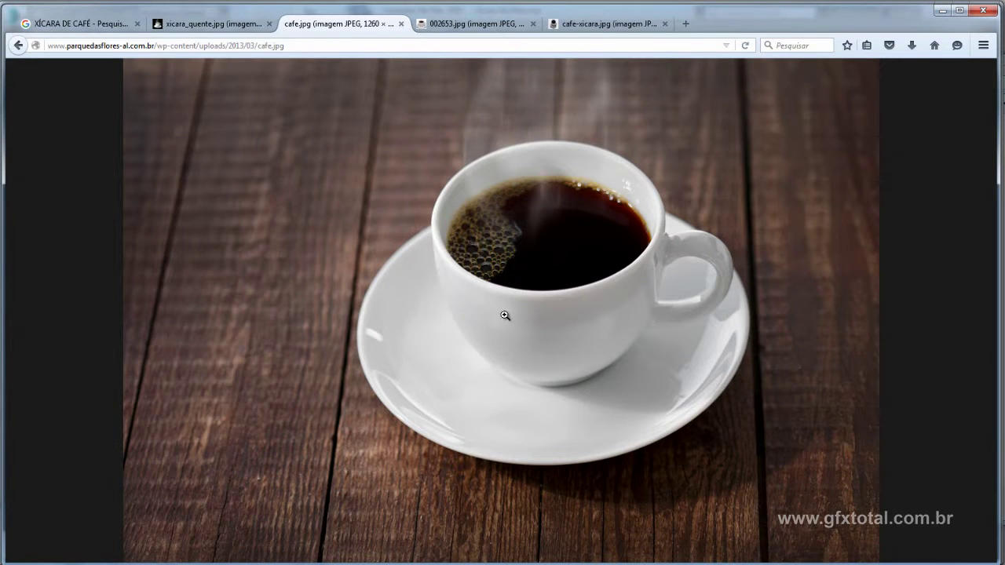
Back in 3ds Max, select segments of the saucer line in the Modify panel
key("alt+Tab")
left_click(912, 93)
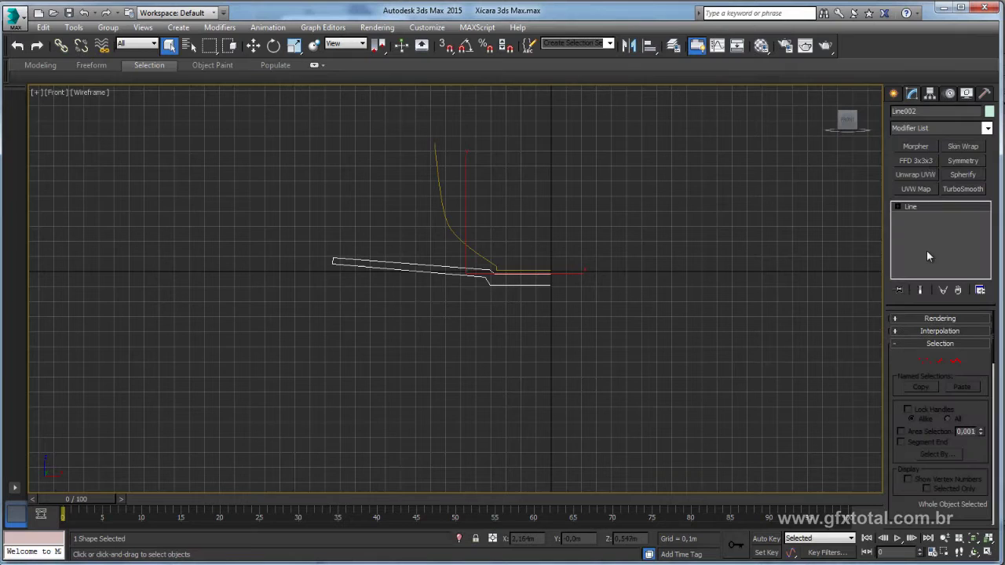
left_click(940, 361)
left_click_drag(368, 260, 410, 314)
middle_click_drag(482, 292, 511, 322)
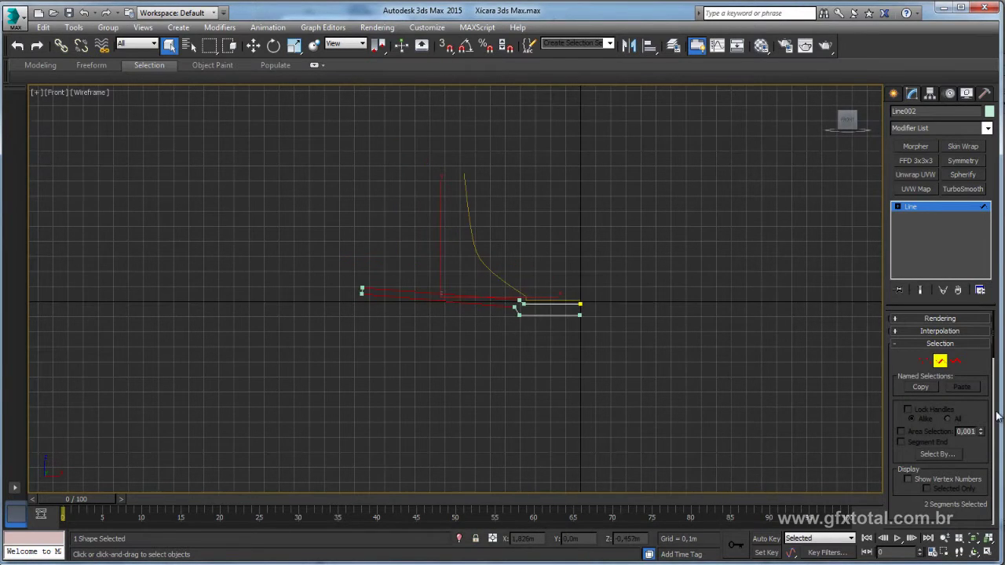
scroll(941, 353, "down", 5)
scroll(941, 353, "down", 5)
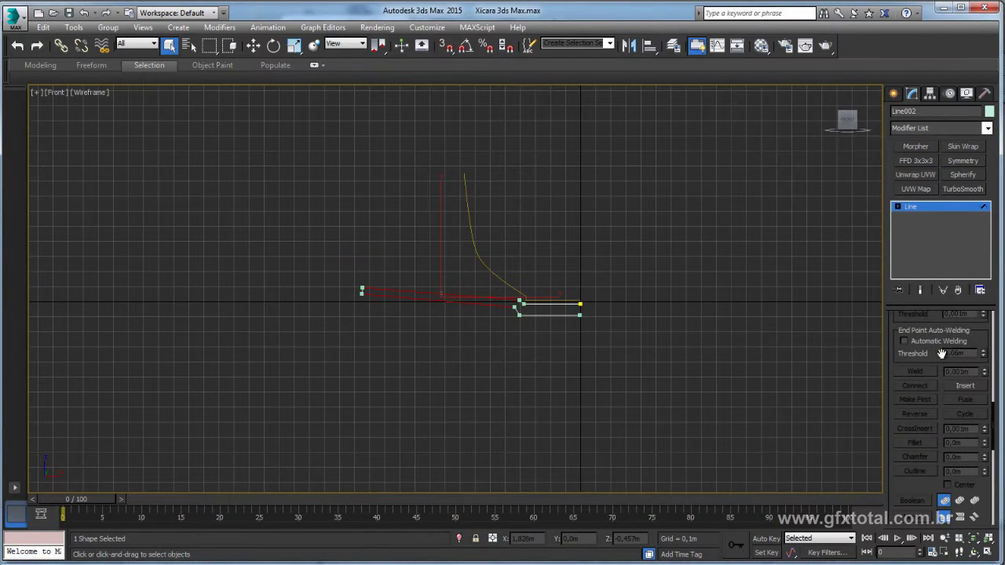
mouse_move(940, 353)
left_mouse_down()
mouse_move(919, 220)
mouse_move(922, 76)
left_mouse_up()
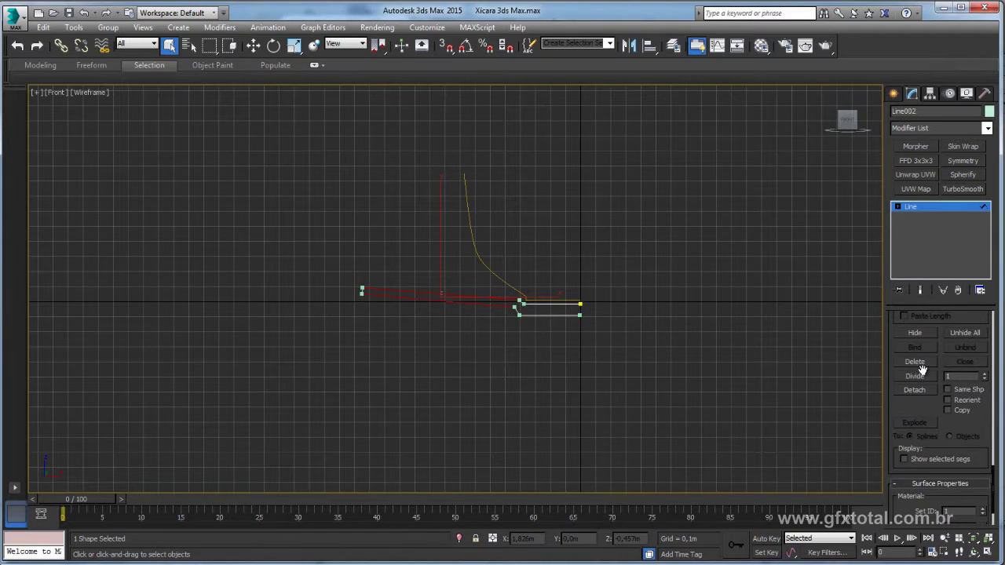
At Vertex level, move the middle rim vertices and make them Smooth
left_click(897, 206)
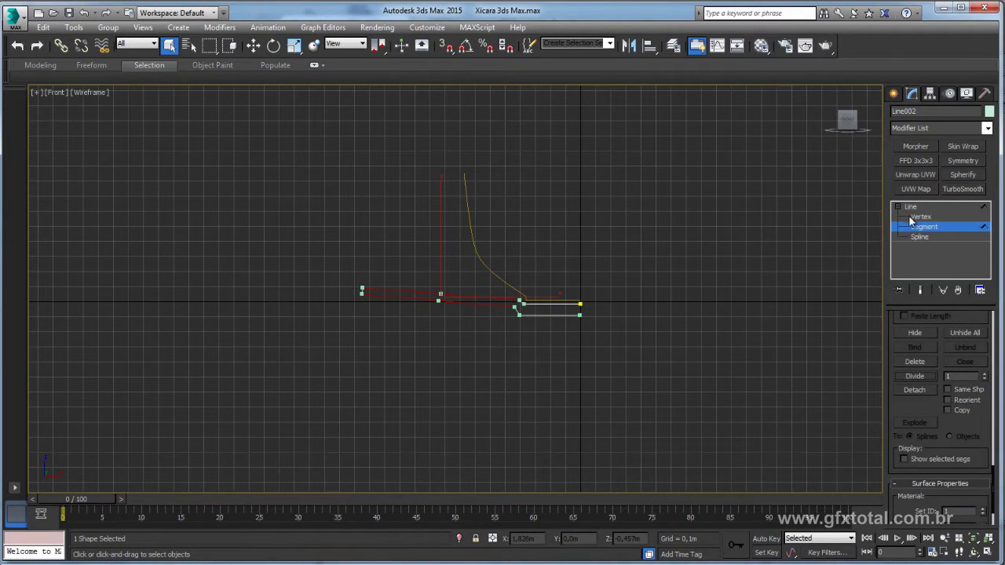
left_click(921, 216)
scroll(429, 300, "up", 5)
key("w")
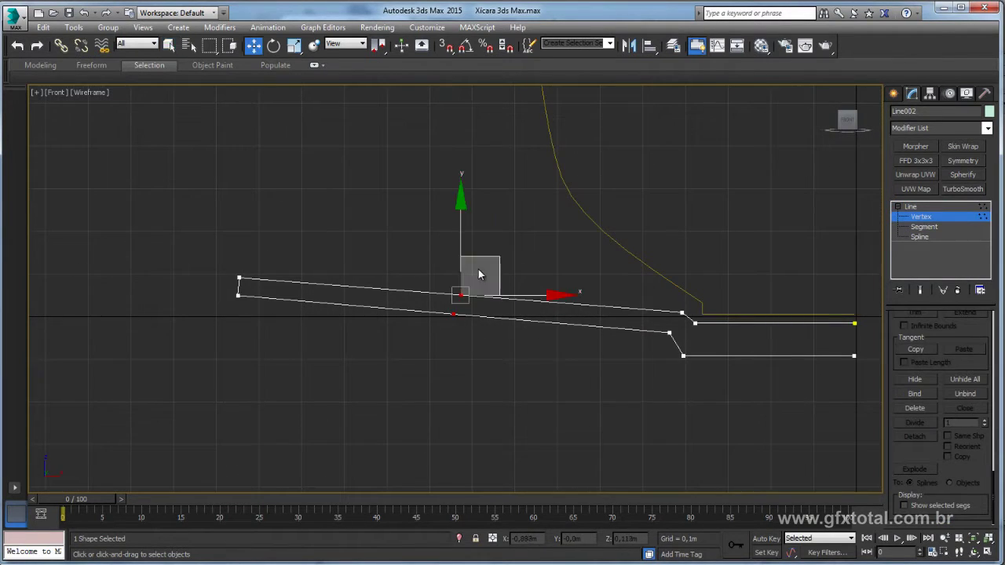
mouse_move(489, 258)
left_mouse_down()
mouse_move(563, 129)
mouse_move(452, 310)
left_mouse_up()
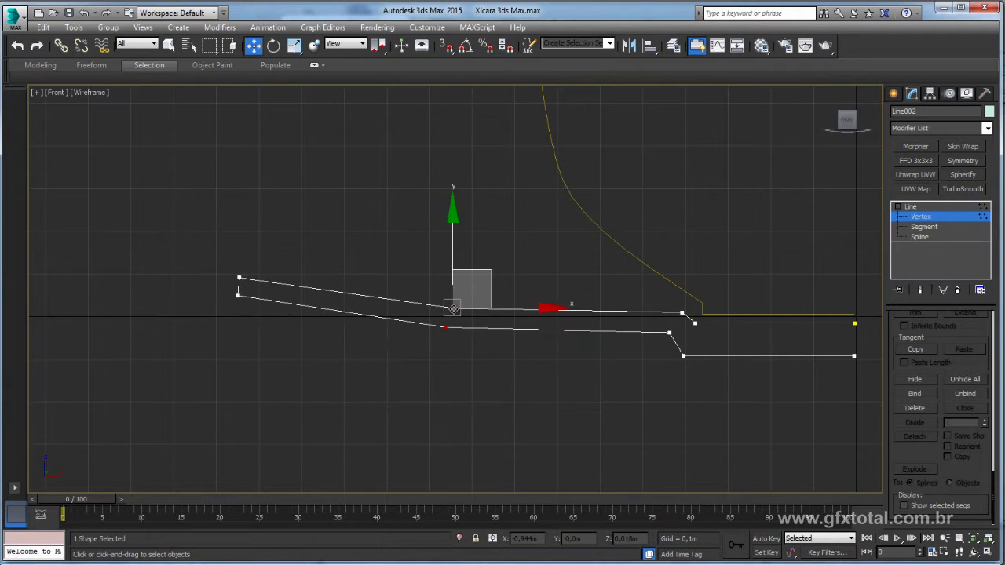
right_click(453, 312)
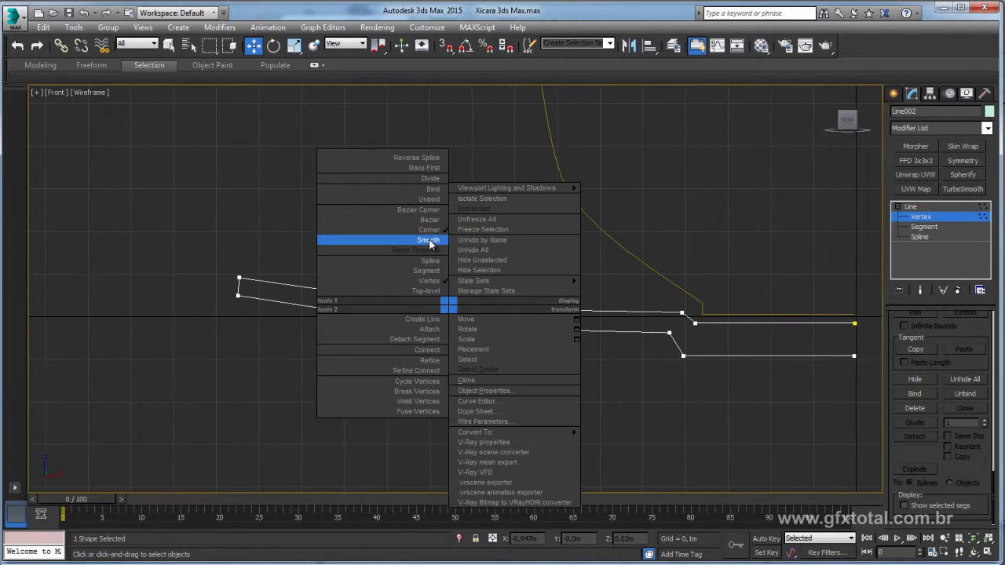
left_click(429, 242)
left_click_drag(490, 273, 495, 268)
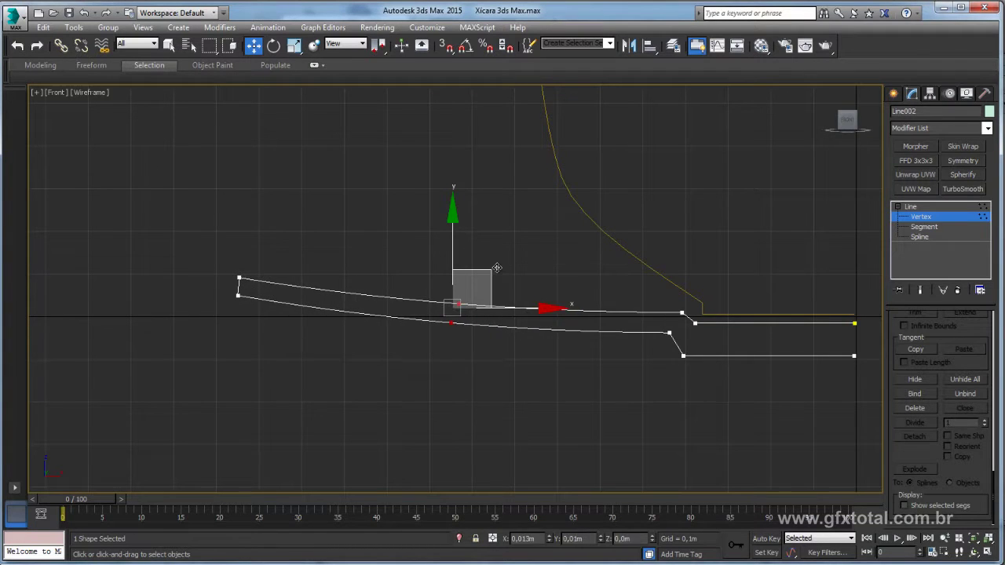
Raise the rim's left end and fine-tune the middle and top-left vertices
left_click_drag(369, 266, 213, 321)
left_click_drag(275, 253, 278, 223)
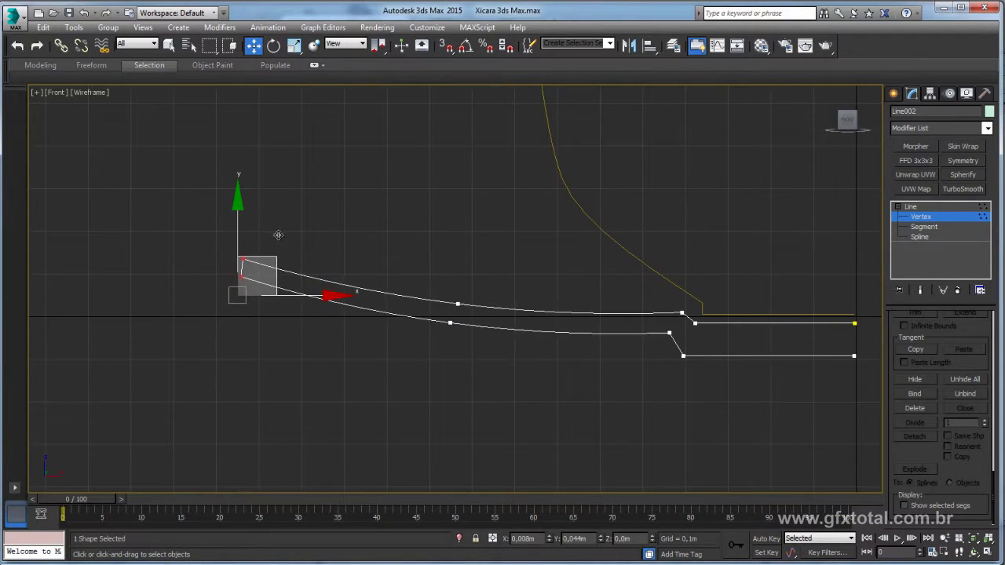
left_click_drag(487, 291, 432, 336)
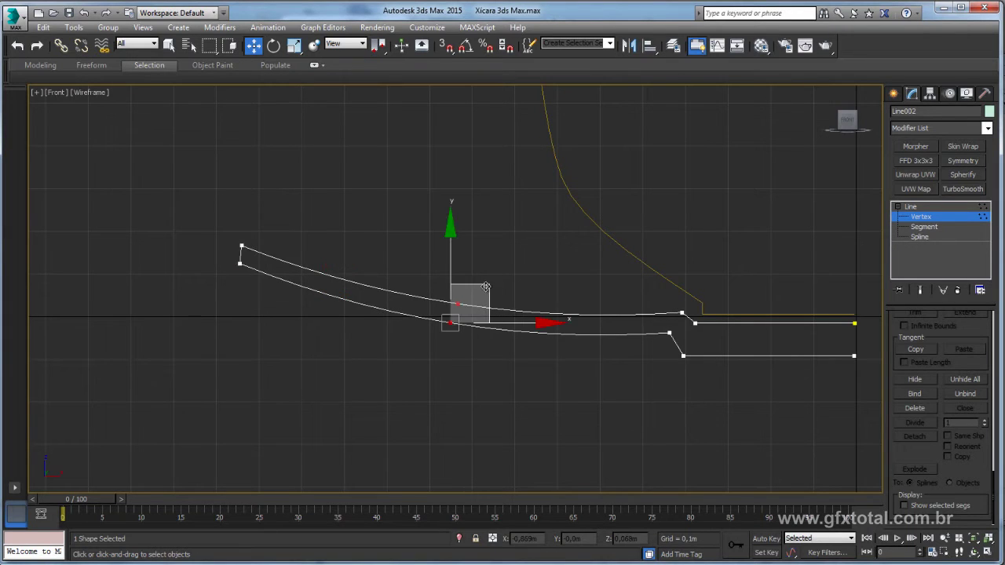
left_click_drag(471, 302, 465, 294)
mouse_move(227, 264)
left_mouse_down()
mouse_move(259, 236)
mouse_move(233, 250)
left_mouse_up()
scroll(208, 251, "up", 5)
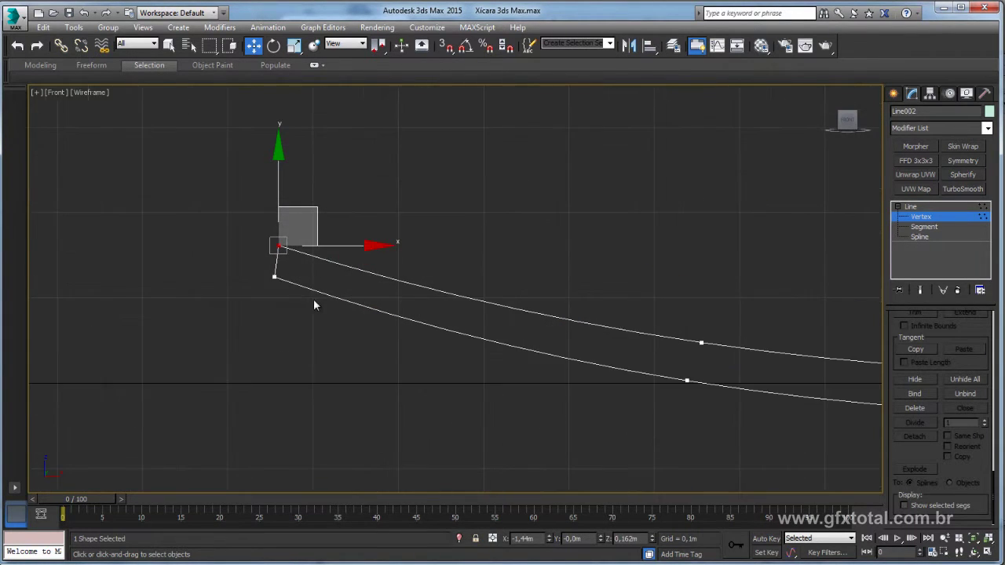
scroll(223, 303, "down", 3)
scroll(224, 303, "up", 5)
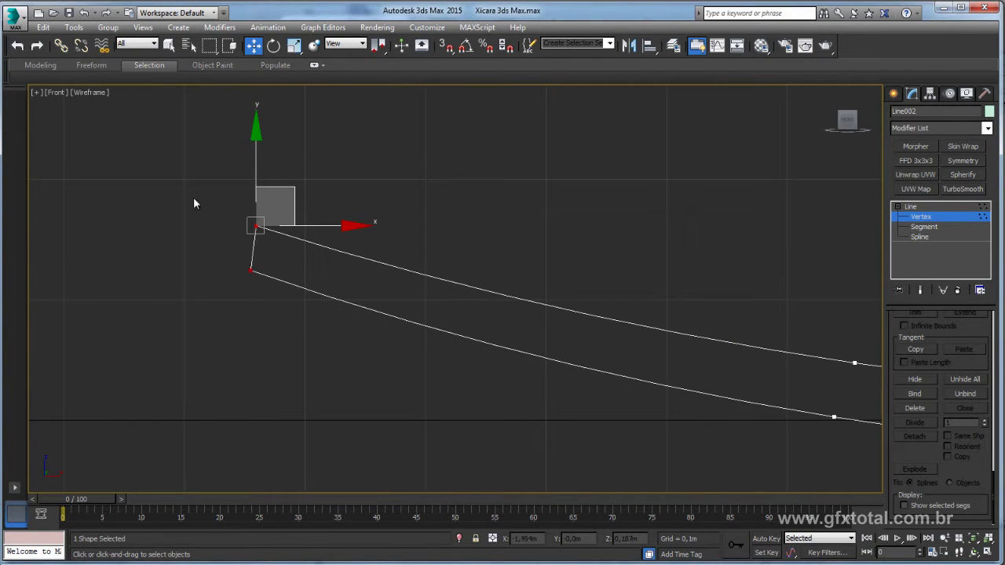
scroll(540, 308, "down", 5)
Nudge the upper end vertex into place and select both rim end vertices
middle_click_drag(406, 286, 370, 297)
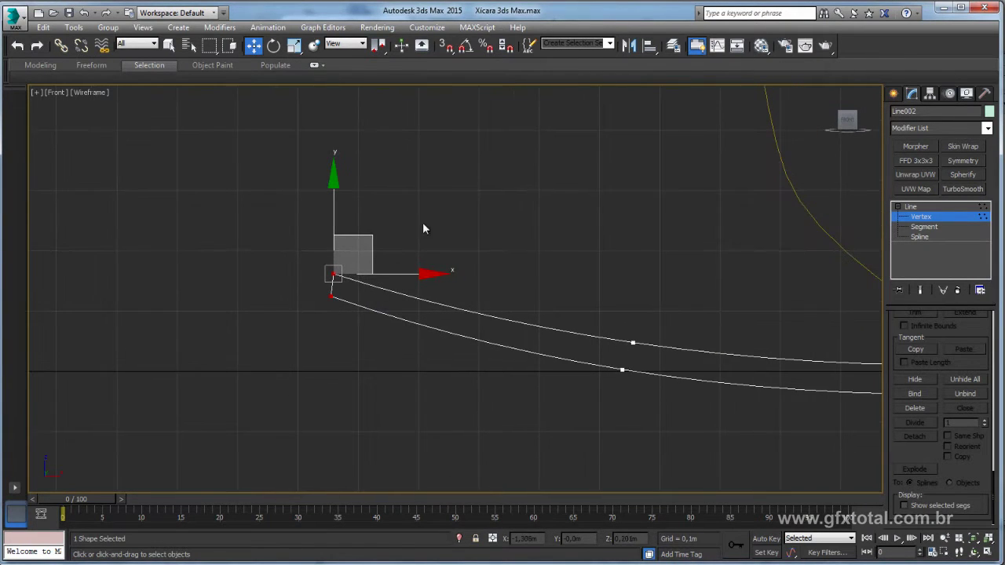
left_click(328, 286)
left_click_drag(369, 236, 373, 238)
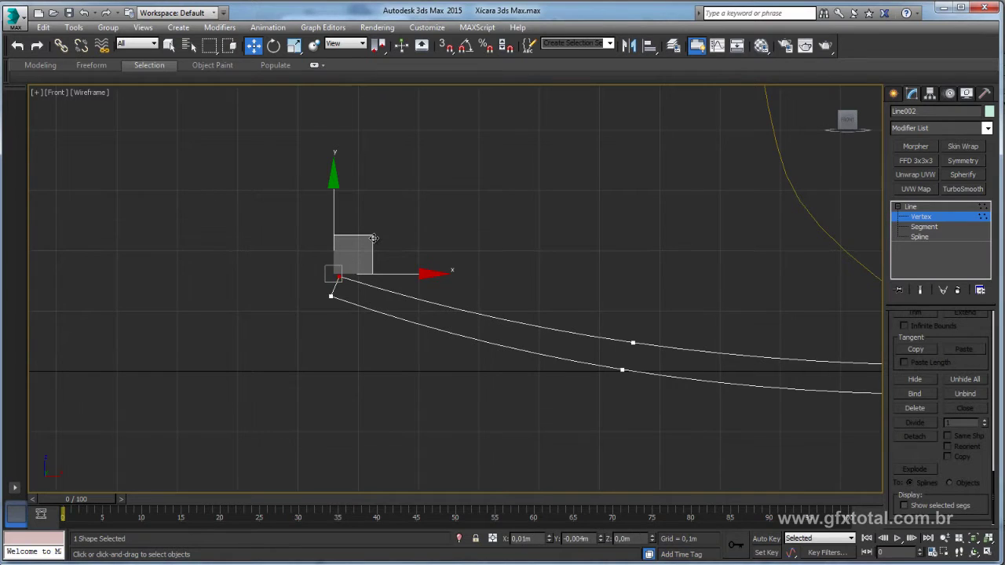
left_click_drag(408, 325, 277, 236)
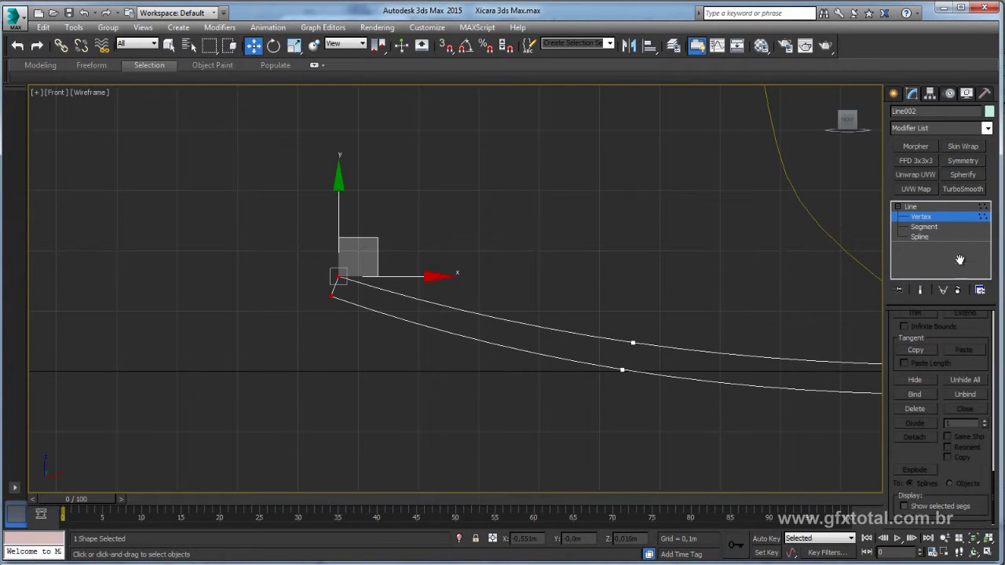
scroll(950, 447, "up", 3)
scroll(933, 432, "up", 3)
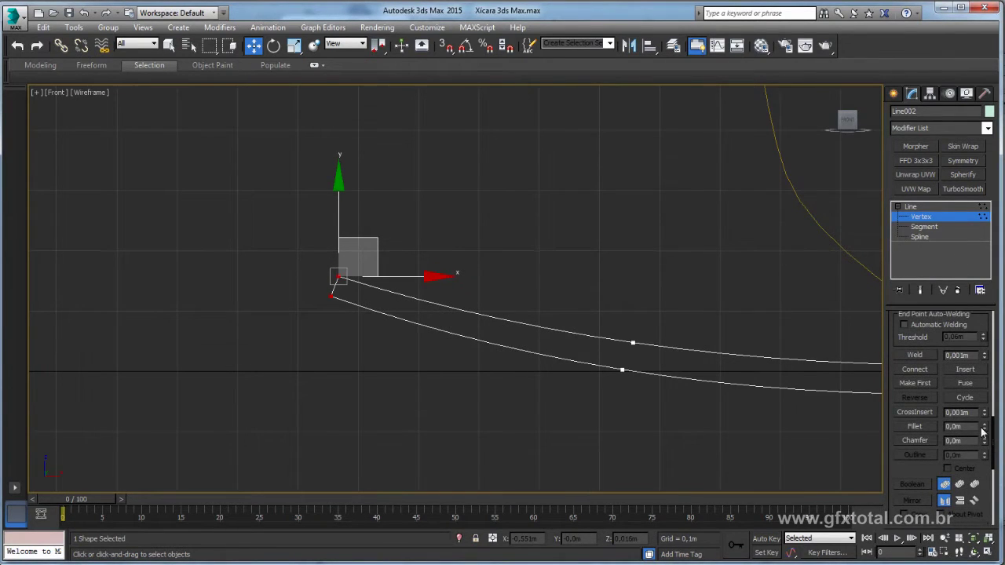
Fillet the saucer rim's end vertices to 0,018m and weld the tip
left_click_drag(984, 428, 979, 337)
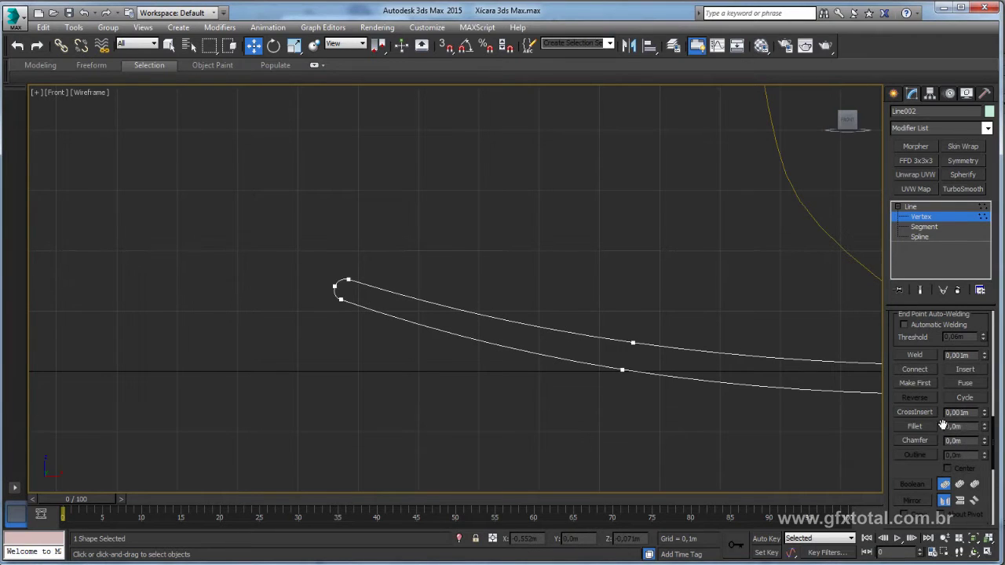
left_click_drag(398, 340, 397, 339)
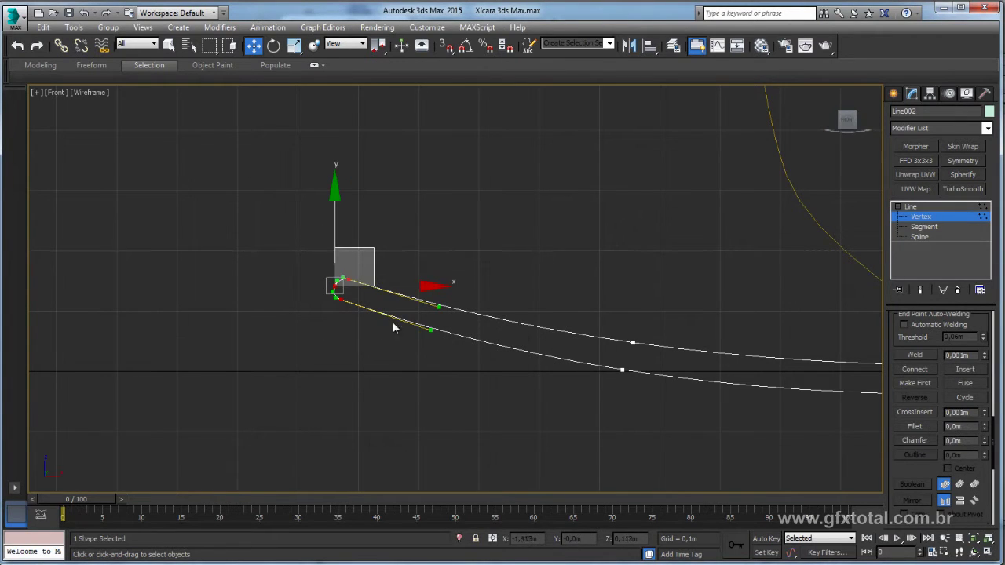
left_click(920, 357)
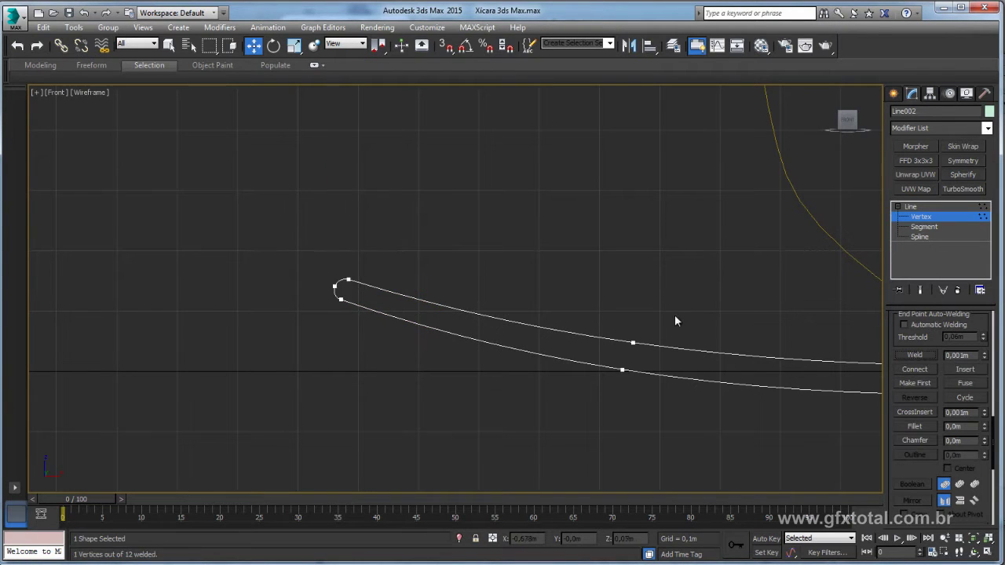
mouse_move(674, 315)
middle_mouse_down()
mouse_move(321, 204)
mouse_move(532, 270)
middle_mouse_up()
scroll(413, 292, "down", 3)
scroll(414, 293, "up", 4)
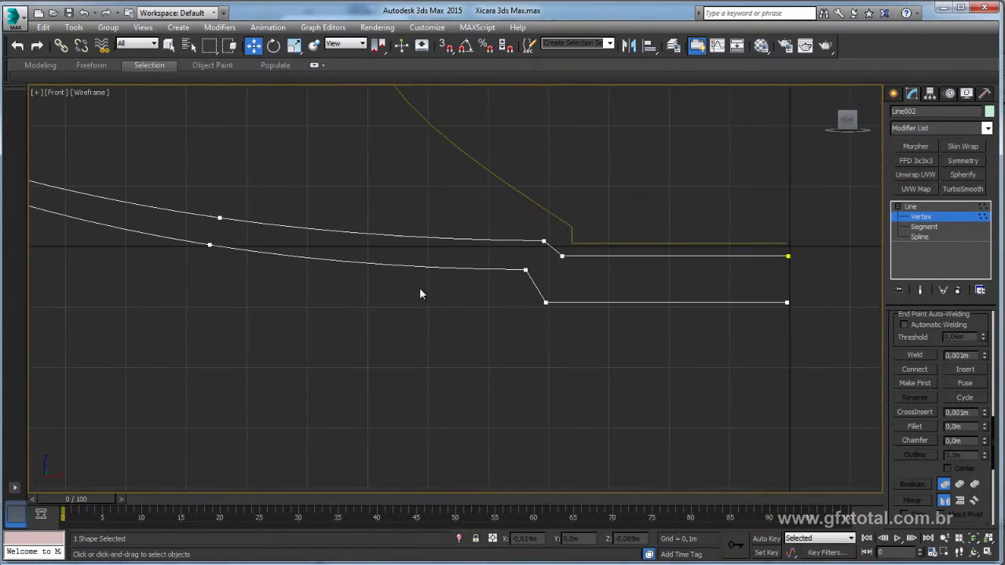
left_click_drag(551, 246, 551, 247)
left_click(525, 270)
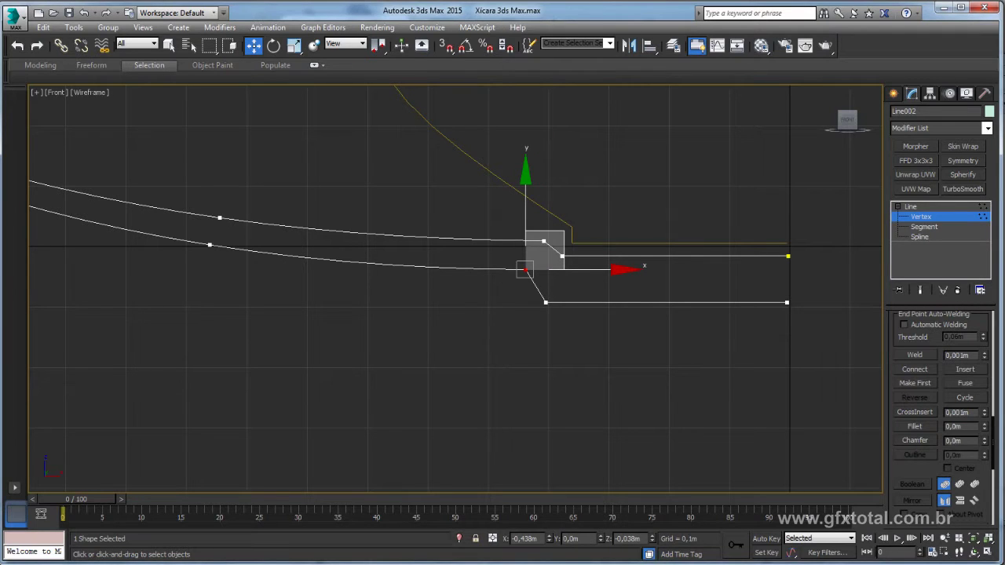
Exit Vertex level, switch to Perspective view, and select the cup profile Line001
left_click(910, 207)
left_click(897, 207)
middle_click_drag(686, 199, 511, 269)
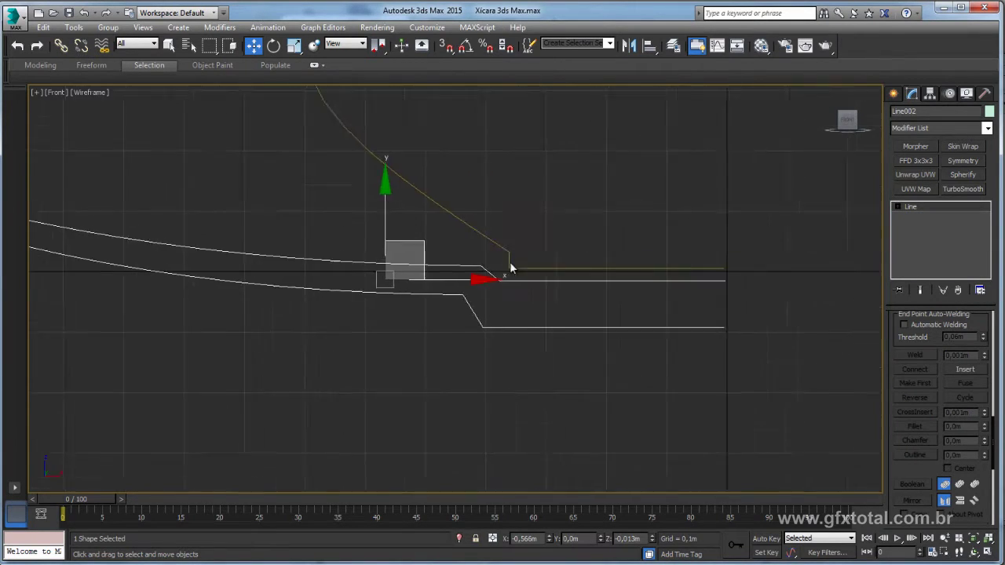
scroll(502, 262, "down", 3)
key("p")
scroll(550, 244, "down", 3)
mouse_move(555, 236)
middle_mouse_down("alt")
mouse_move(568, 284)
mouse_move(553, 275)
mouse_move(480, 314)
middle_mouse_up("alt")
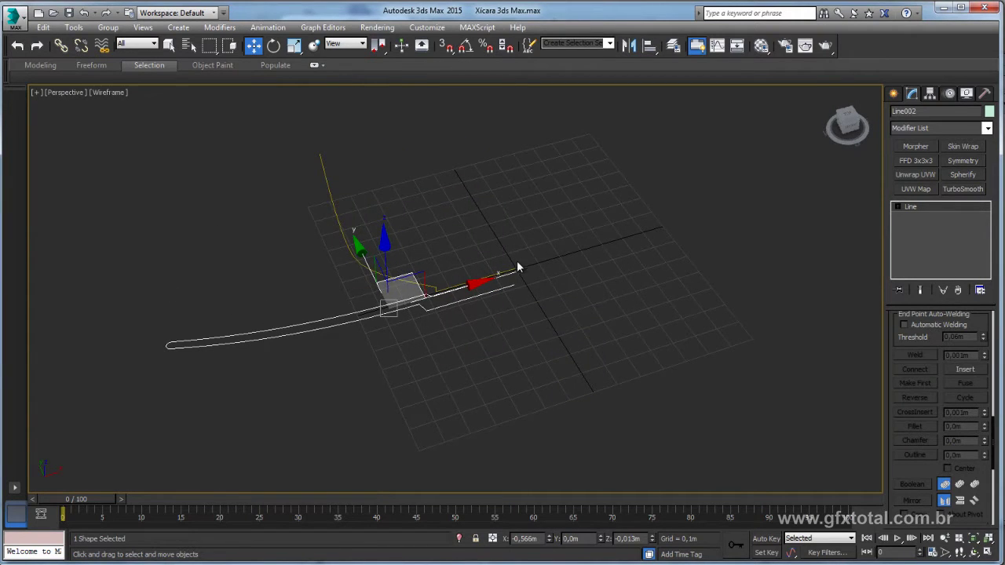
mouse_move(516, 262)
middle_mouse_down("alt")
mouse_move(547, 320)
mouse_move(615, 311)
mouse_move(627, 142)
middle_mouse_up("alt")
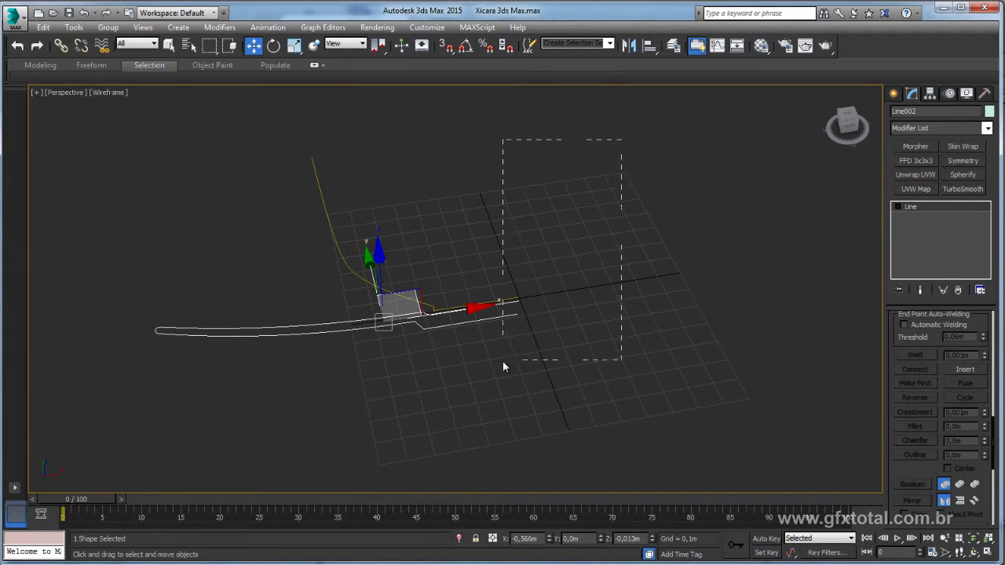
left_click_drag(502, 361, 503, 362)
left_click(495, 302)
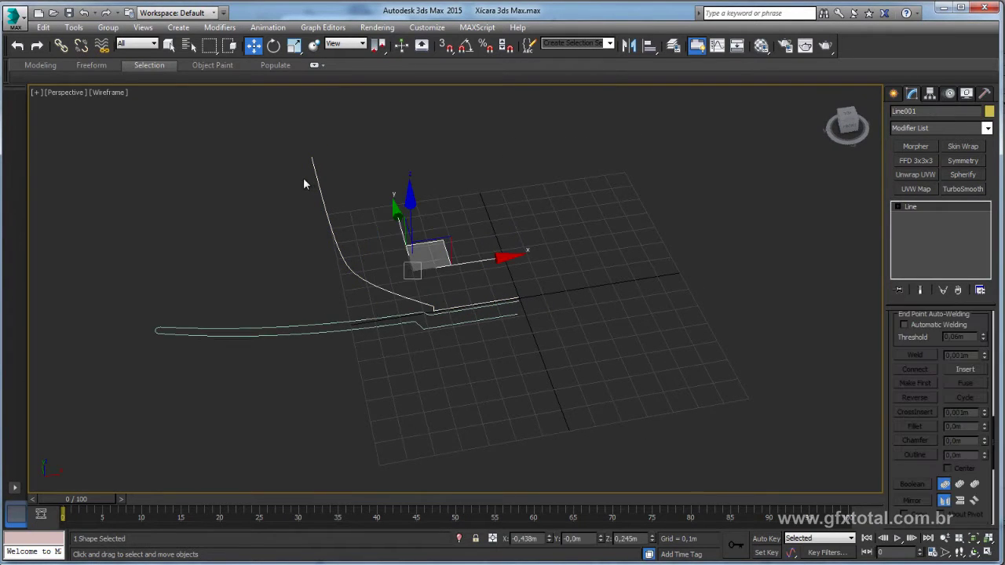
Zero Line001's pivot X and Z with Affect Pivot Only, moving it to the world origin
left_click(930, 95)
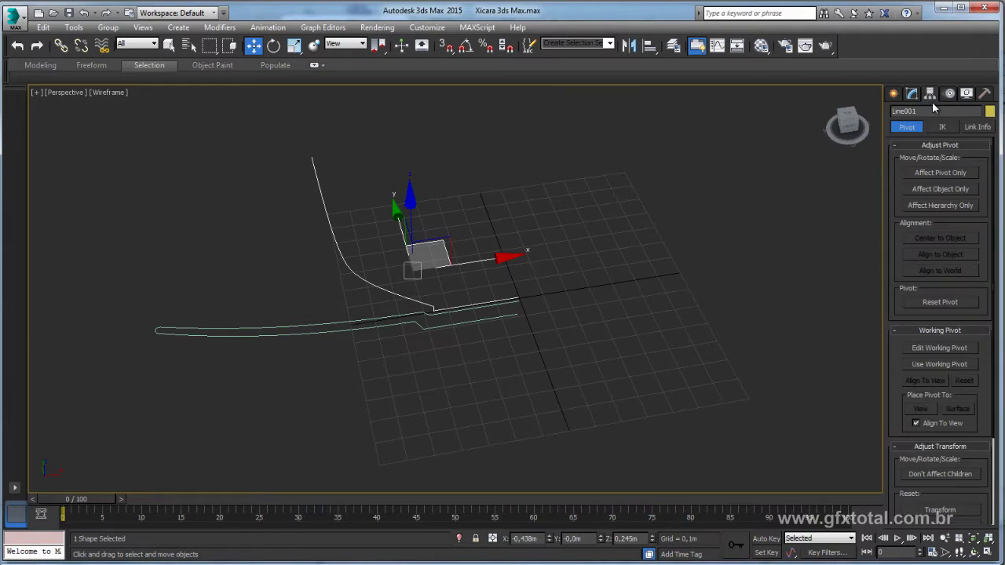
left_click(935, 172)
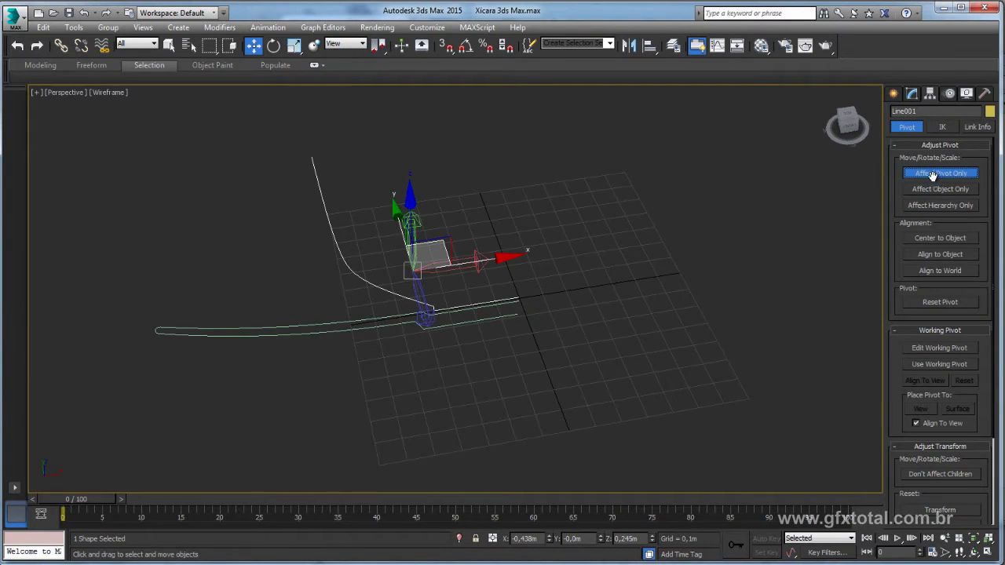
right_click(548, 539)
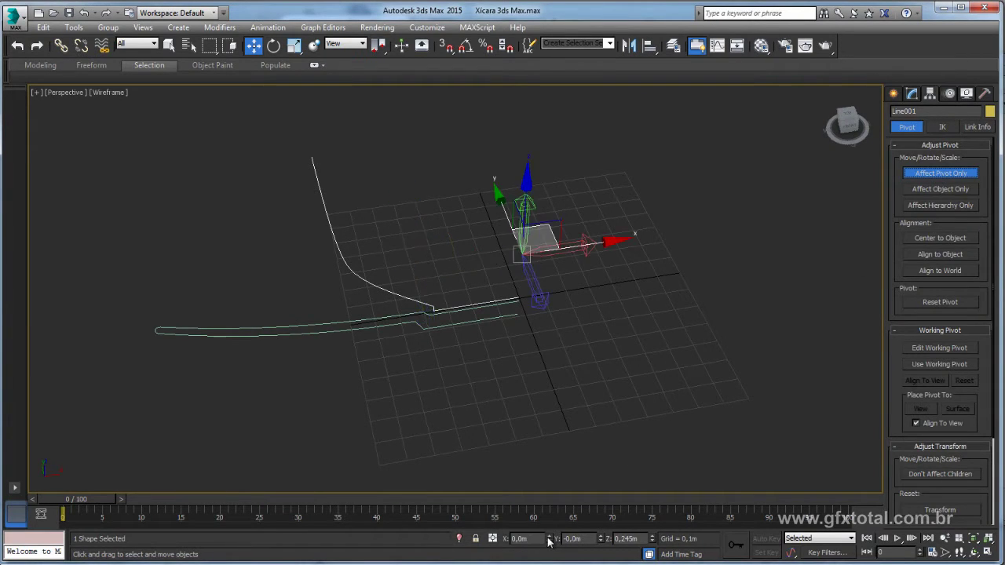
right_click(652, 538)
left_click(920, 177)
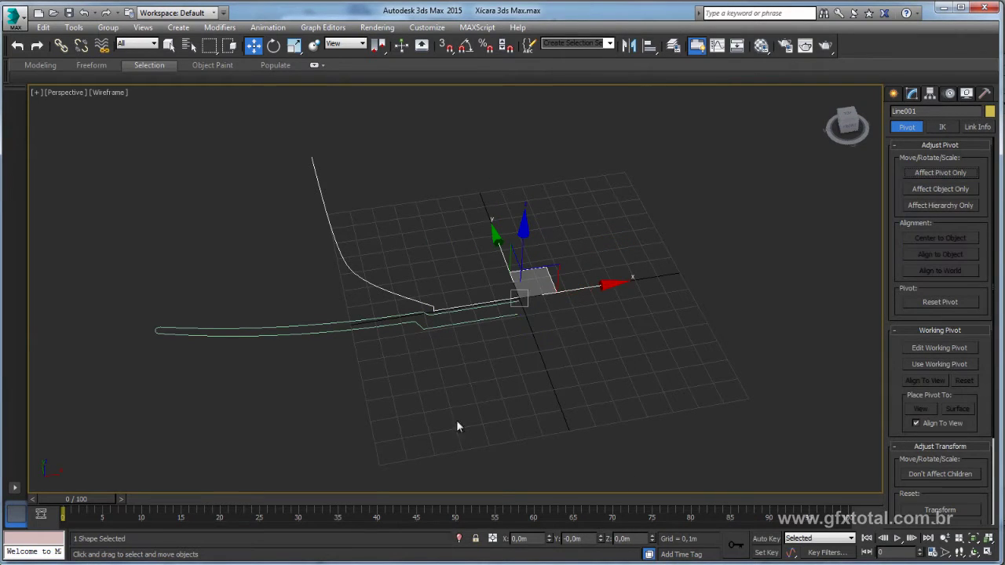
Select the saucer Line002 and zero its pivot X and Z the same way
left_click(287, 330)
middle_click_drag(315, 330, 427, 281)
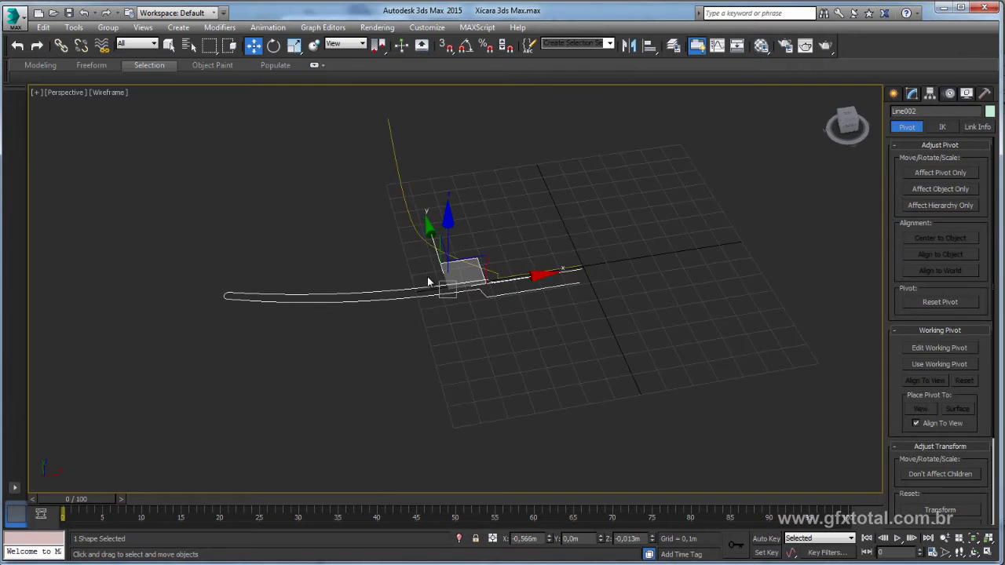
left_click(945, 171)
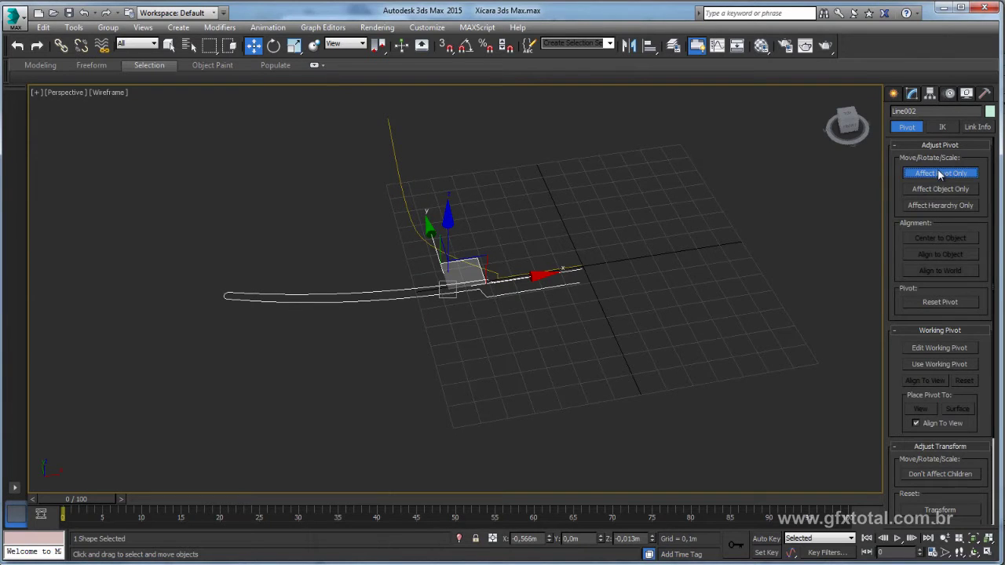
right_click(652, 539)
right_click(549, 538)
middle_click_drag(559, 463, 584, 422, "alt")
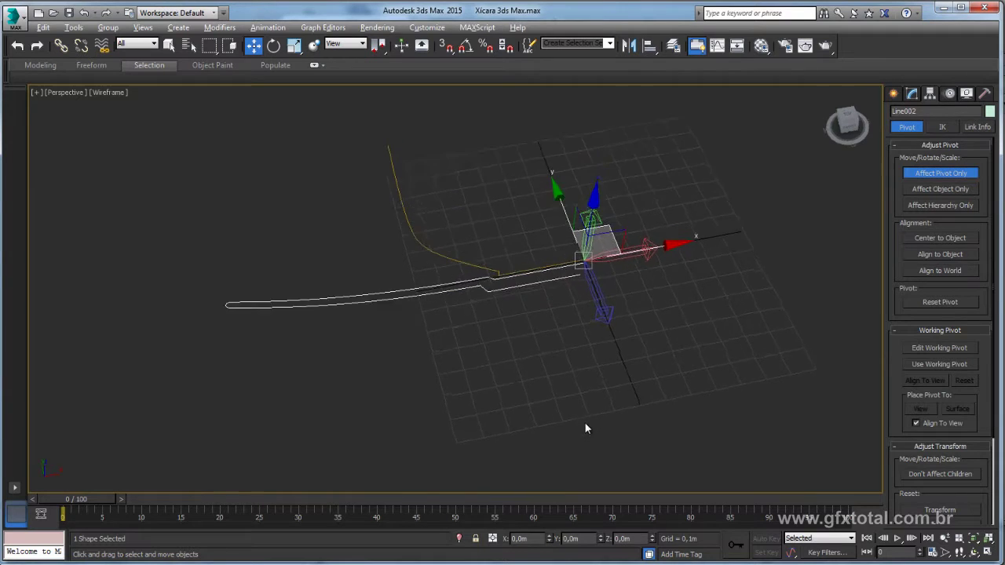
left_click(941, 173)
middle_click_drag(721, 234, 552, 359, "alt")
Rotate the saucer profile and apply a Lathe modifier, viewed with Realistic shading
key("e")
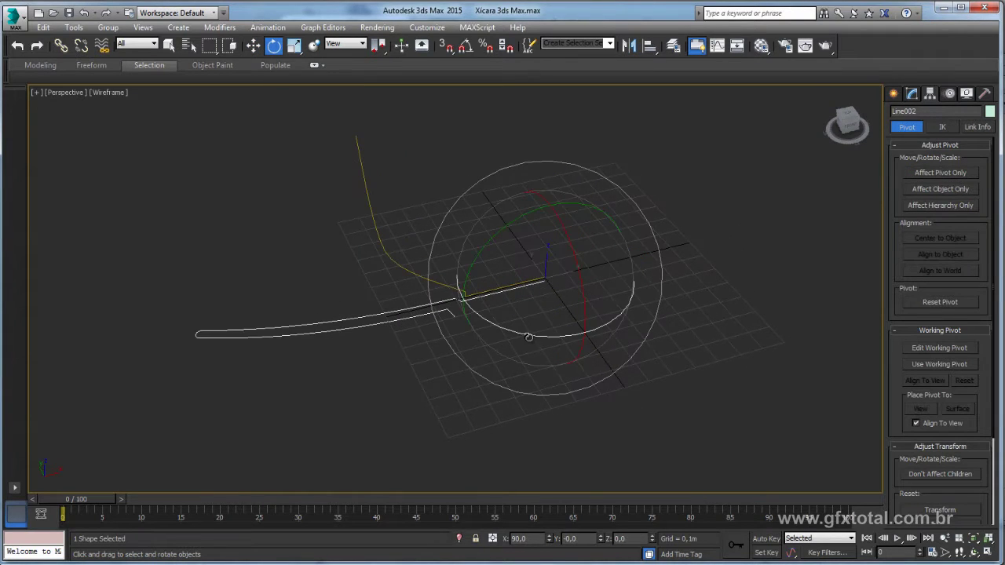
mouse_move(581, 337)
left_mouse_down()
mouse_move(971, 272)
mouse_move(482, 358)
mouse_move(682, 358)
left_mouse_up()
middle_click_drag(682, 358, 644, 350, "alt")
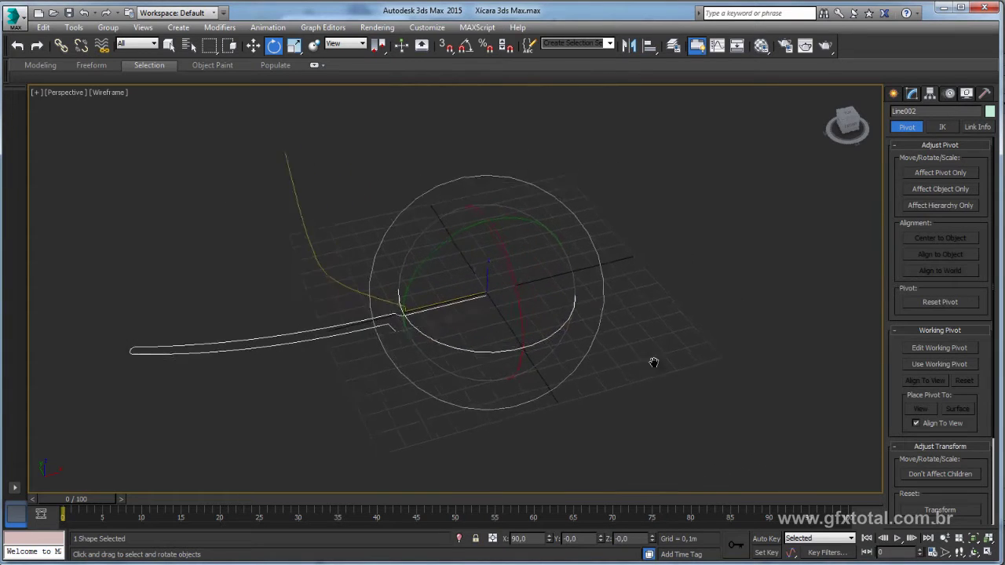
left_click(912, 94)
left_click(987, 128)
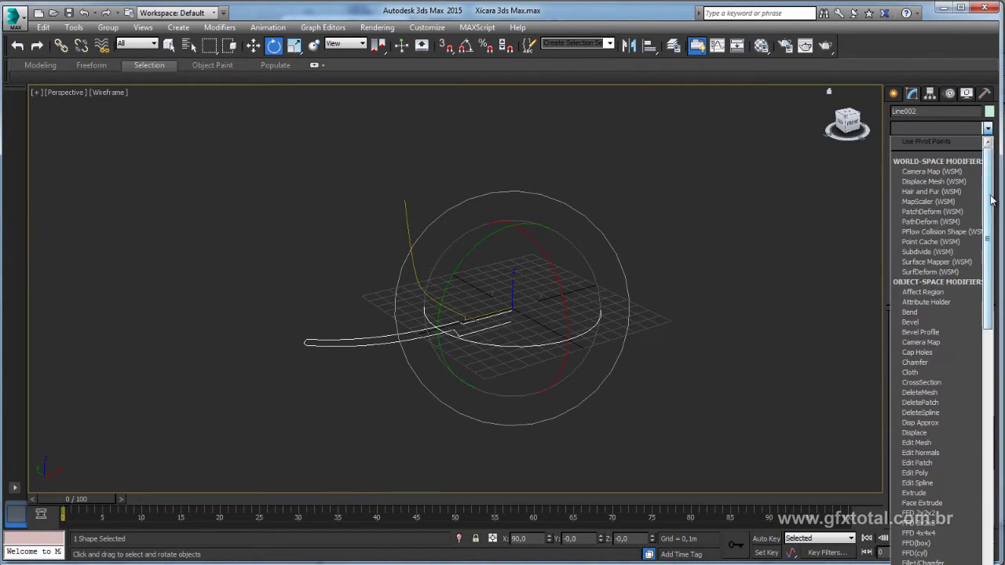
left_click_drag(990, 200, 991, 253)
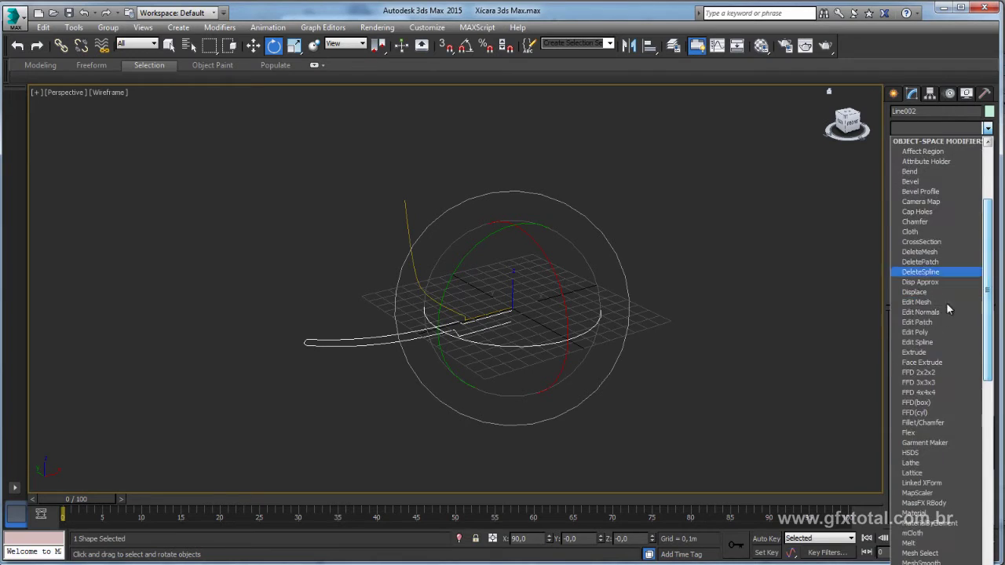
left_click(921, 469)
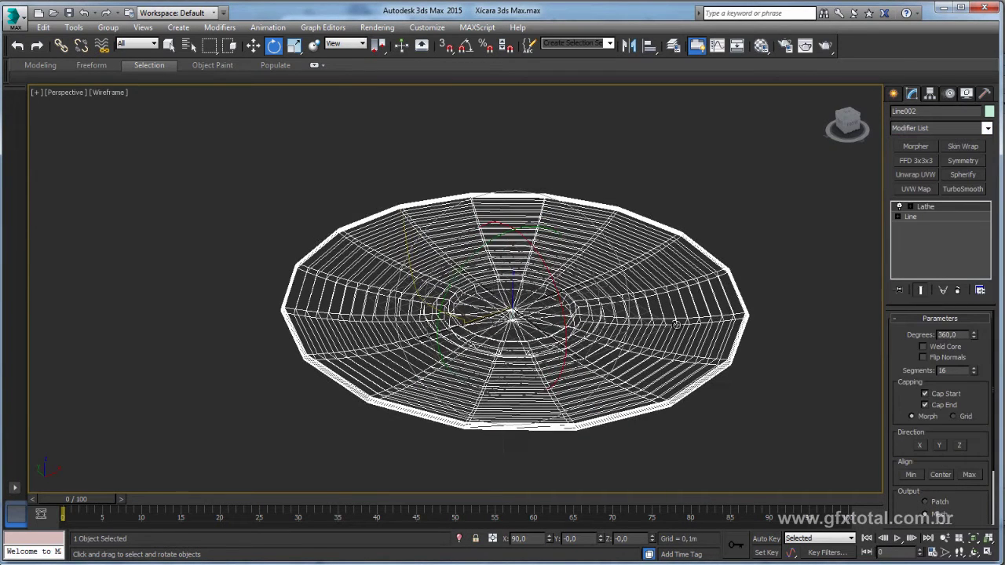
key("F3")
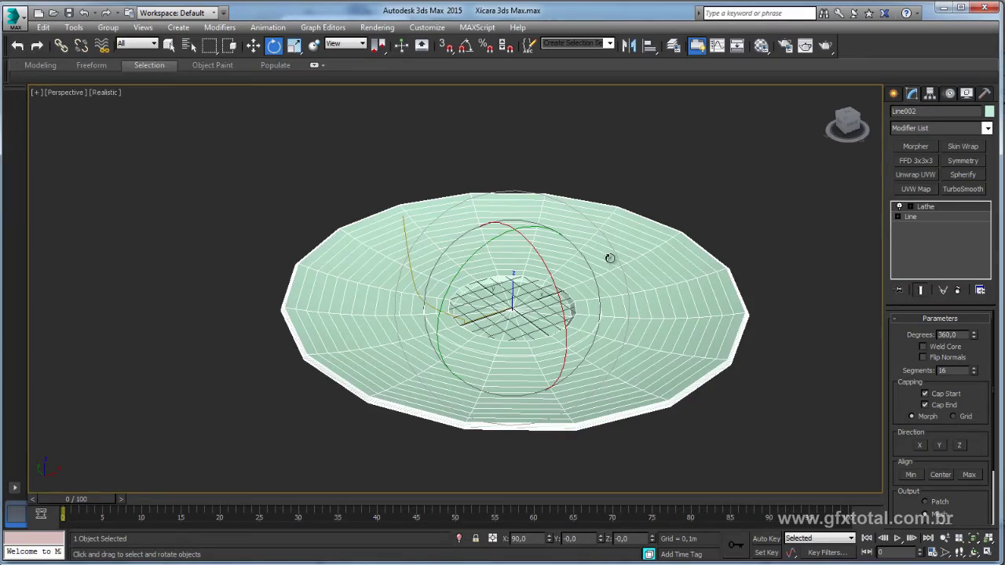
mouse_move(610, 259)
middle_mouse_down("alt")
mouse_move(621, 229)
mouse_move(638, 272)
middle_mouse_up("alt")
Raise the Lathe segments to 68, view the saucer from low, and select the cup profile
left_click_drag(973, 376, 969, 311)
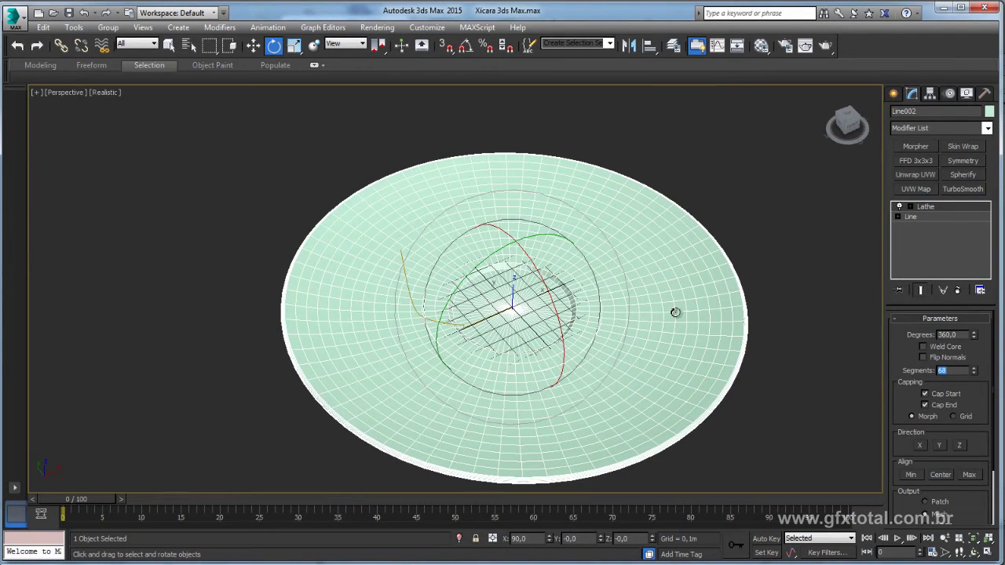
middle_click_drag(696, 315, 628, 249, "alt")
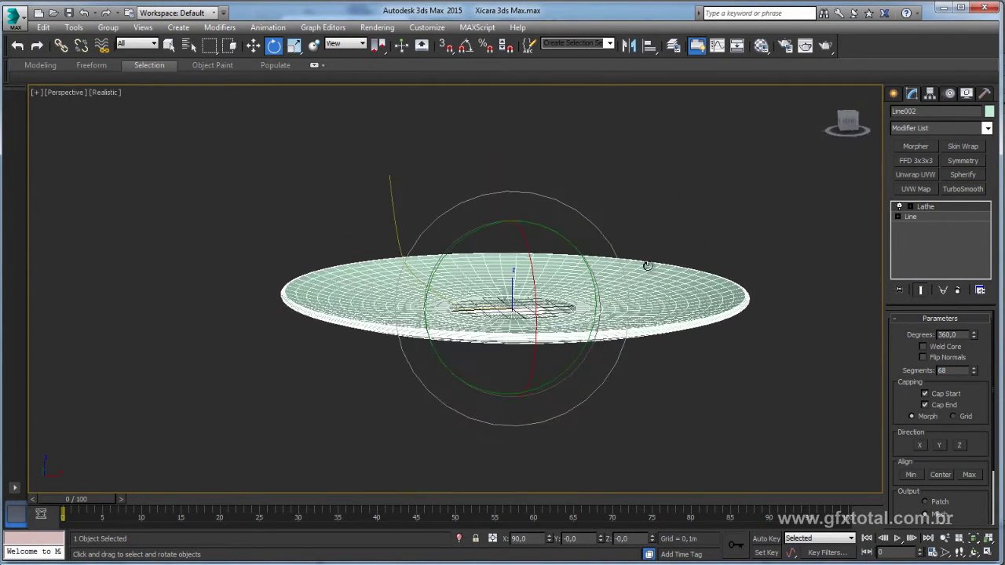
left_click_drag(409, 186, 409, 187)
middle_click_drag(409, 187, 360, 229, "alt")
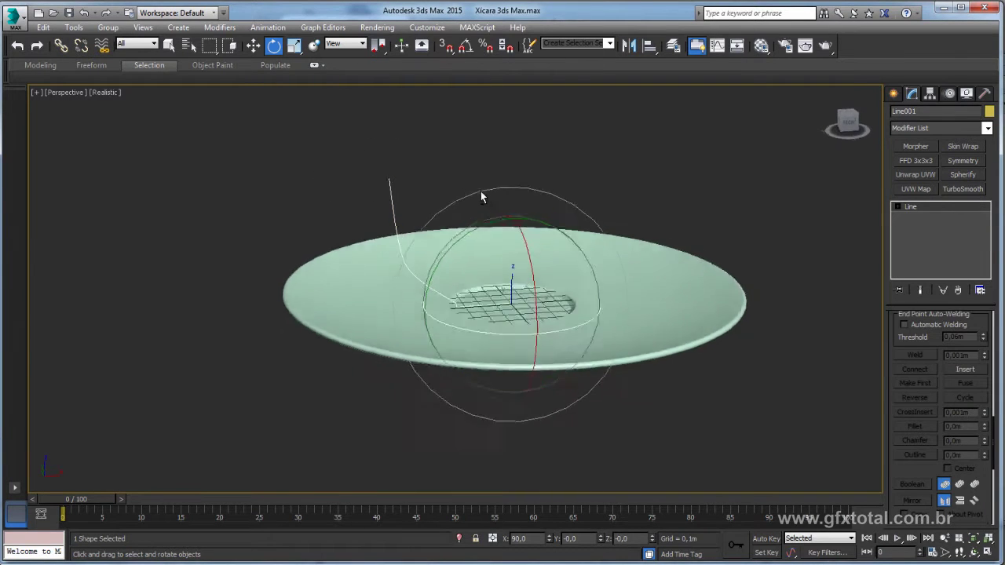
Apply a Lathe modifier to the Line001 cup profile to form the cup body
left_click(986, 128)
scroll(933, 338, "down", 5)
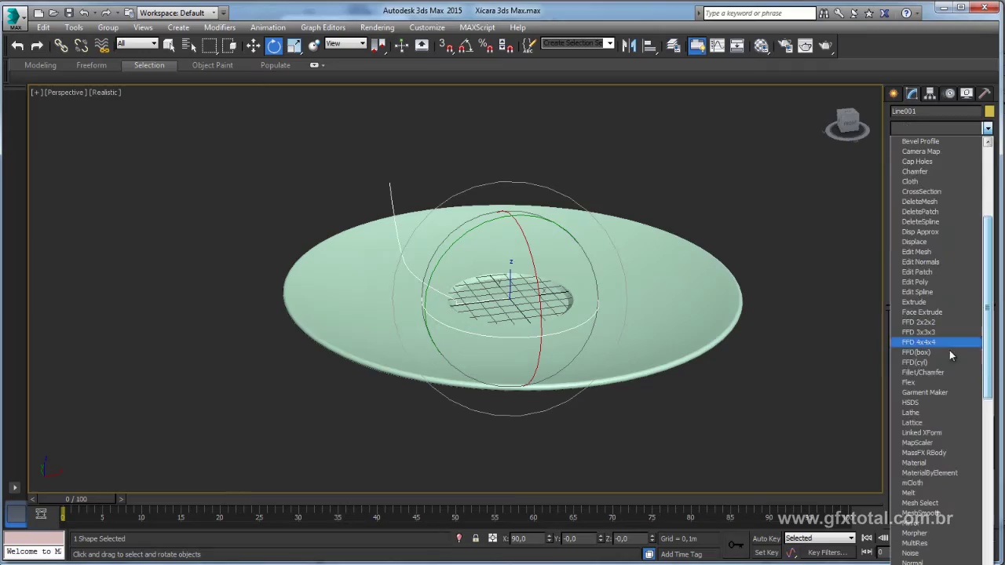
left_click(925, 413)
mouse_move(617, 363)
middle_mouse_down("alt")
mouse_move(594, 200)
mouse_move(516, 361)
middle_mouse_up("alt")
scroll(516, 361, "up", 2)
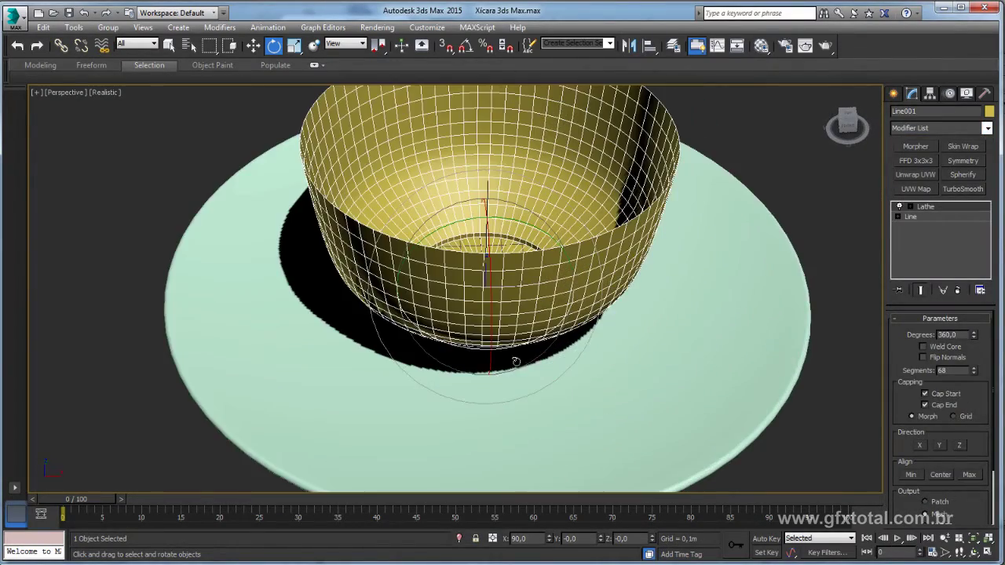
scroll(515, 361, "down", 2)
scroll(515, 361, "down", 3)
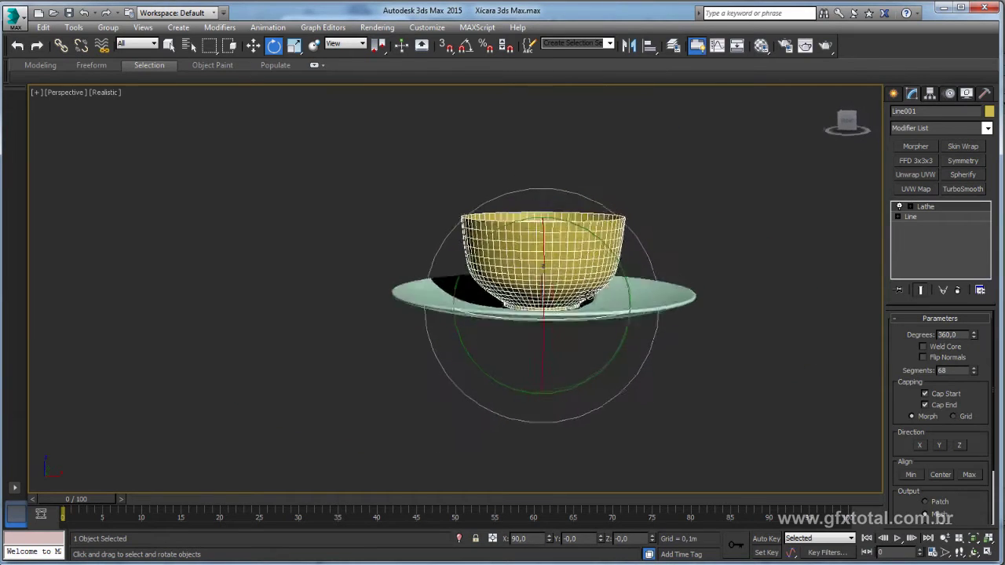
scroll(589, 266, "up", 1)
scroll(588, 266, "up", 1)
scroll(588, 267, "up", 1)
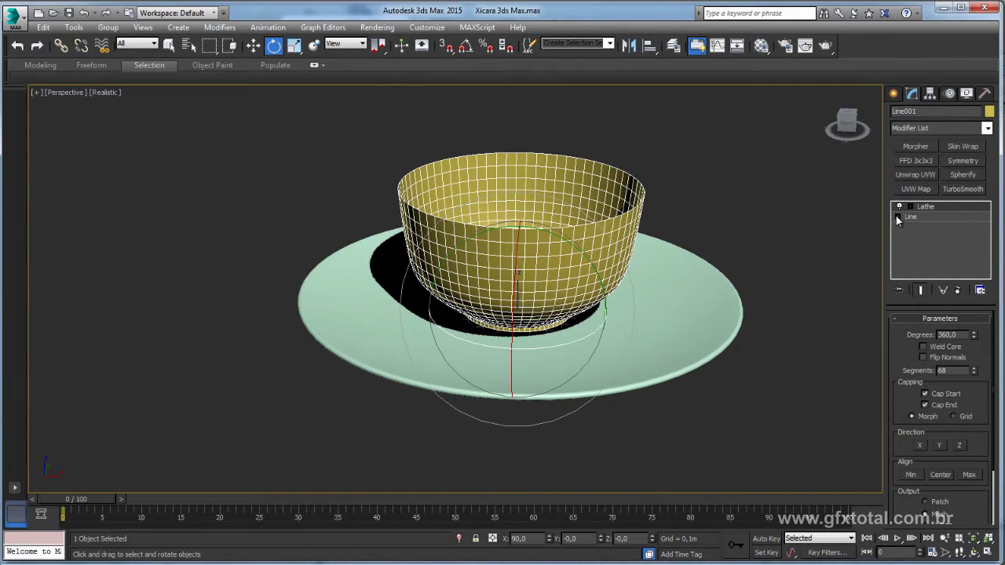
Enter the profile's Vertex mode, select the lower vertex, and turn on Show End Result
left_click(897, 216)
left_click(920, 226)
left_click_drag(483, 249, 461, 340)
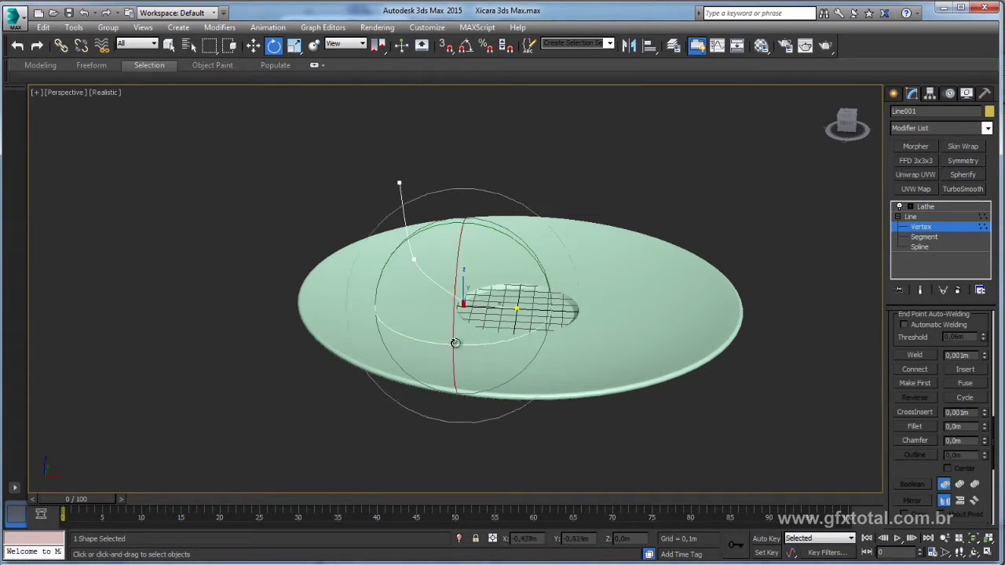
key("w")
left_click_drag(547, 303, 542, 324)
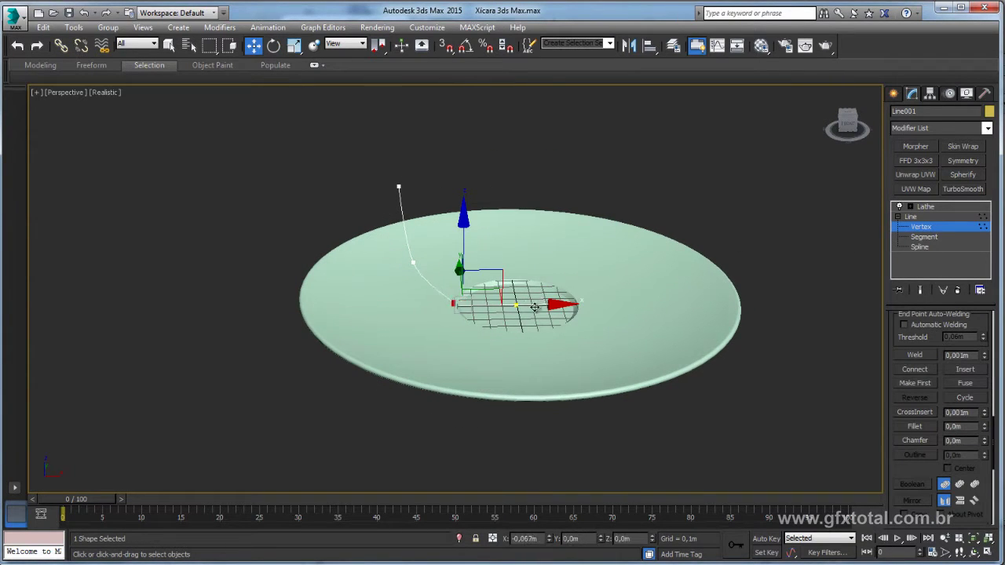
left_click(920, 290)
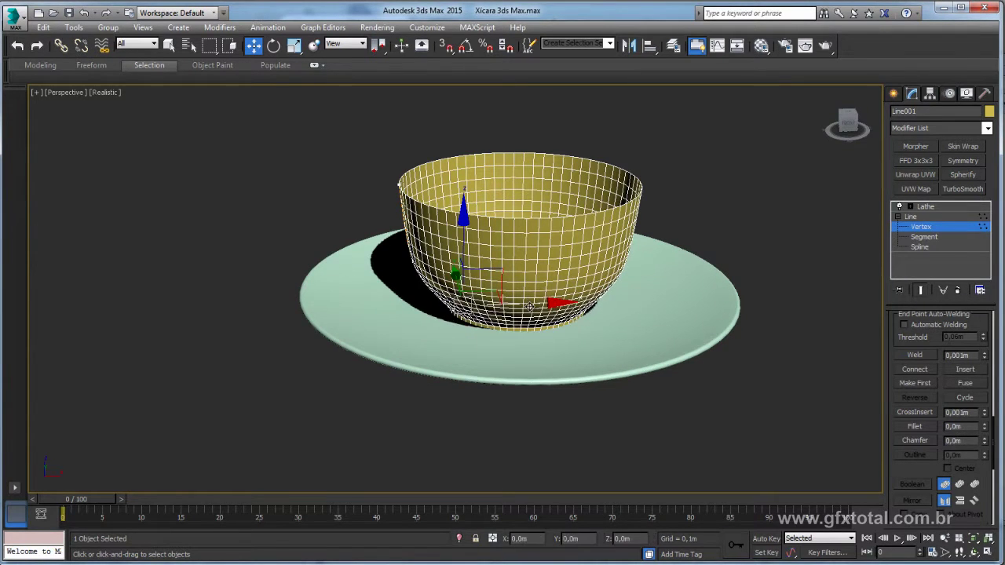
Switch the viewport to plain shaded display and tilt to a lower side angle
middle_click_drag(500, 334, 501, 342)
scroll(501, 341, "up", 5)
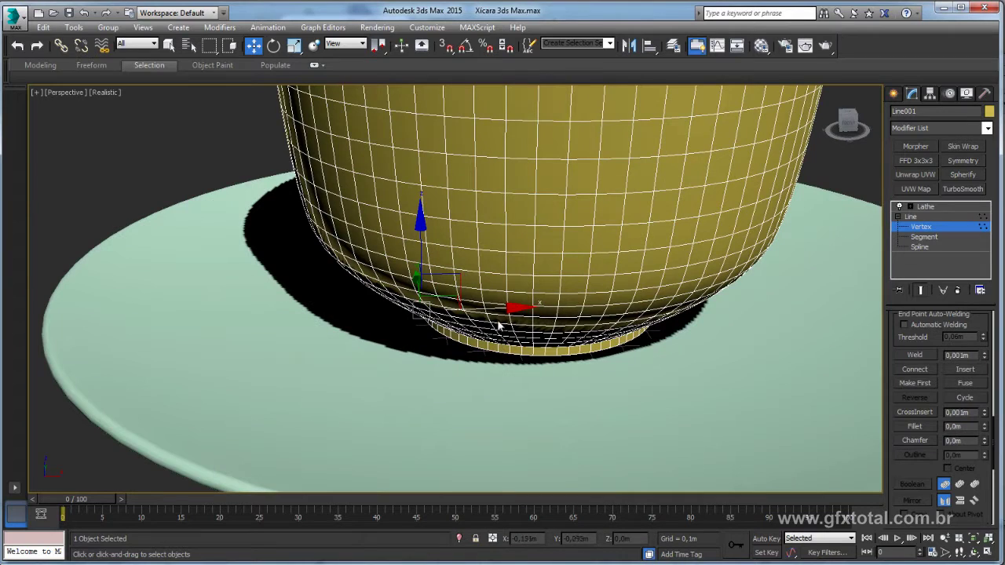
left_click(105, 92)
left_click(128, 120)
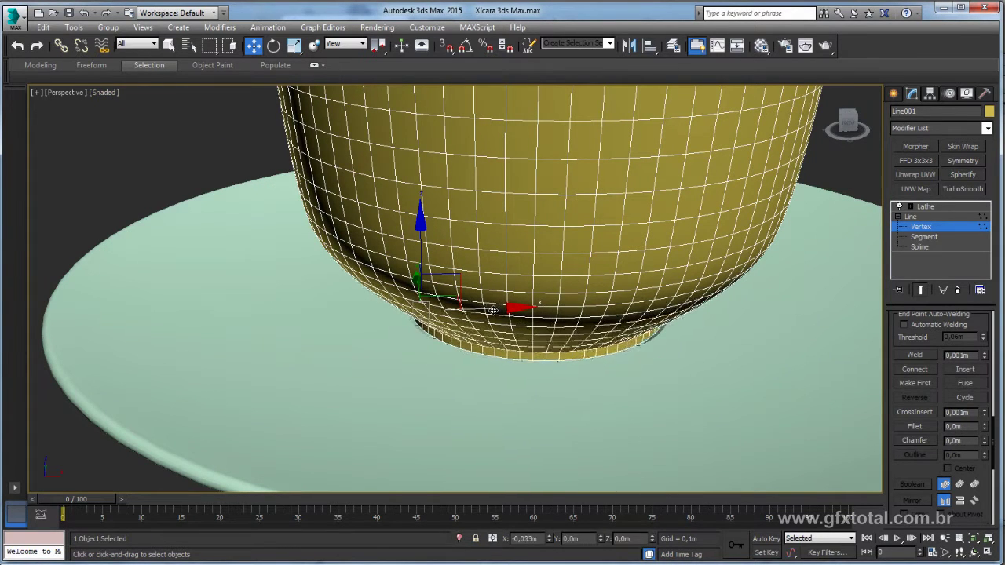
scroll(491, 311, "down", 2)
scroll(491, 311, "down", 3)
middle_click_drag(491, 310, 354, 251, "alt")
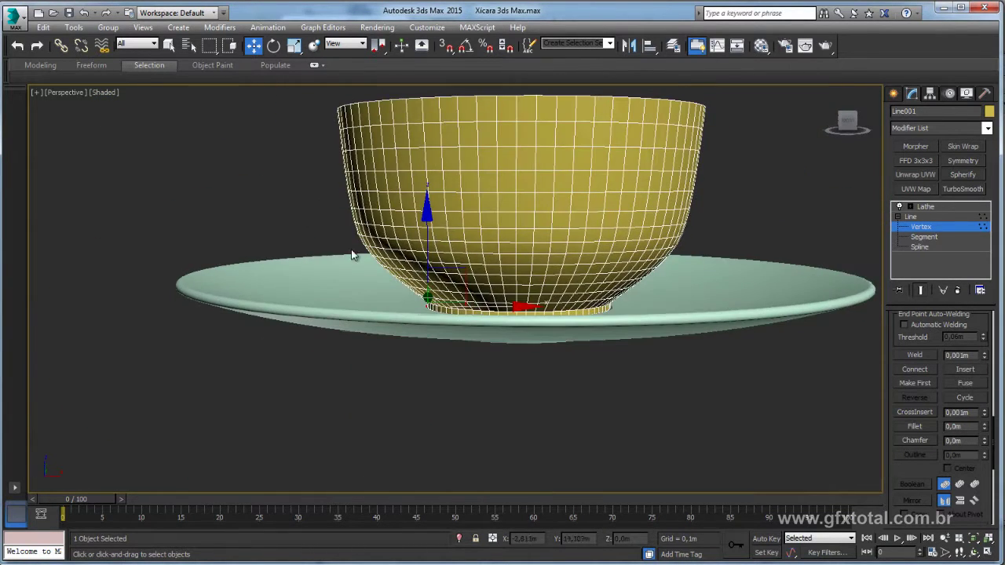
Move the profile vertex up, then reshape the cup wall back to a rounded form
left_click_drag(397, 216, 396, 102)
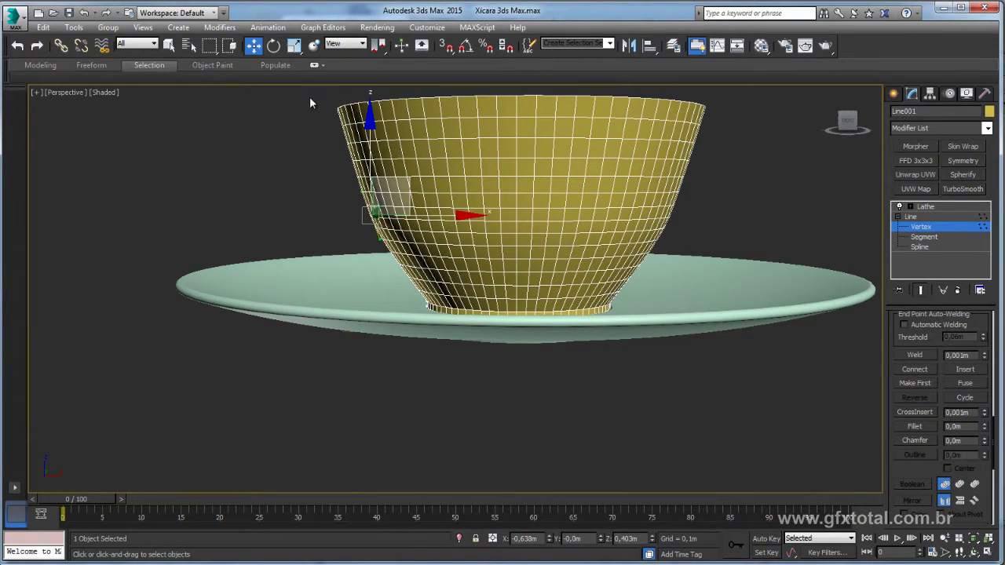
mouse_move(398, 136)
middle_mouse_down()
mouse_move(398, 171)
mouse_move(412, 164)
middle_mouse_up()
mouse_move(412, 164)
left_mouse_down()
mouse_move(435, 165)
mouse_move(425, 179)
left_mouse_up()
mouse_move(425, 179)
middle_mouse_down("alt")
mouse_move(358, 235)
mouse_move(413, 247)
middle_mouse_up("alt")
left_click(378, 262)
key("r")
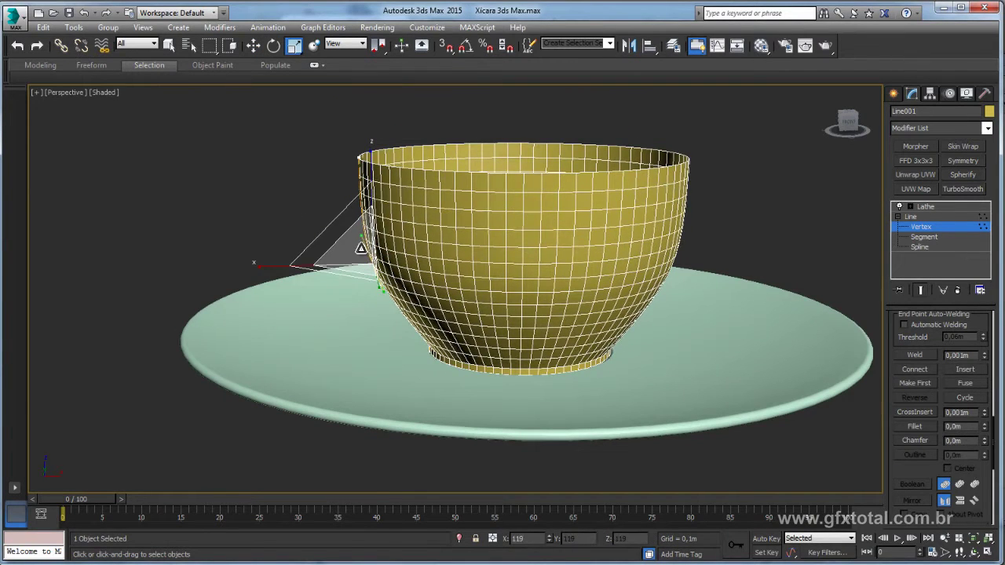
Select the rim vertex and move it to raise and widen the cup's rim
left_click(363, 155)
middle_click_drag(408, 170, 387, 159, "alt")
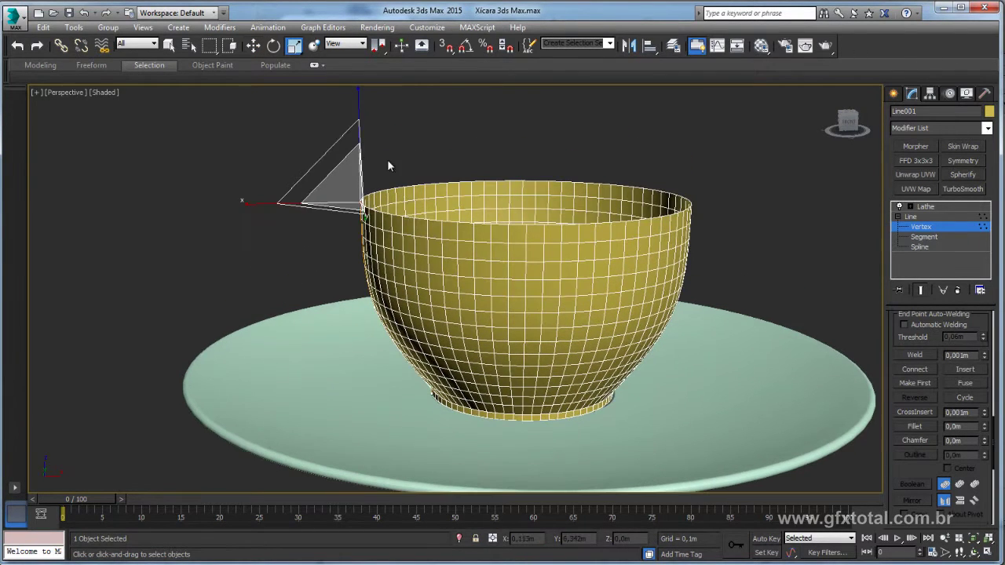
key("w")
left_click_drag(359, 120, 359, 112)
left_click_drag(422, 193, 419, 192)
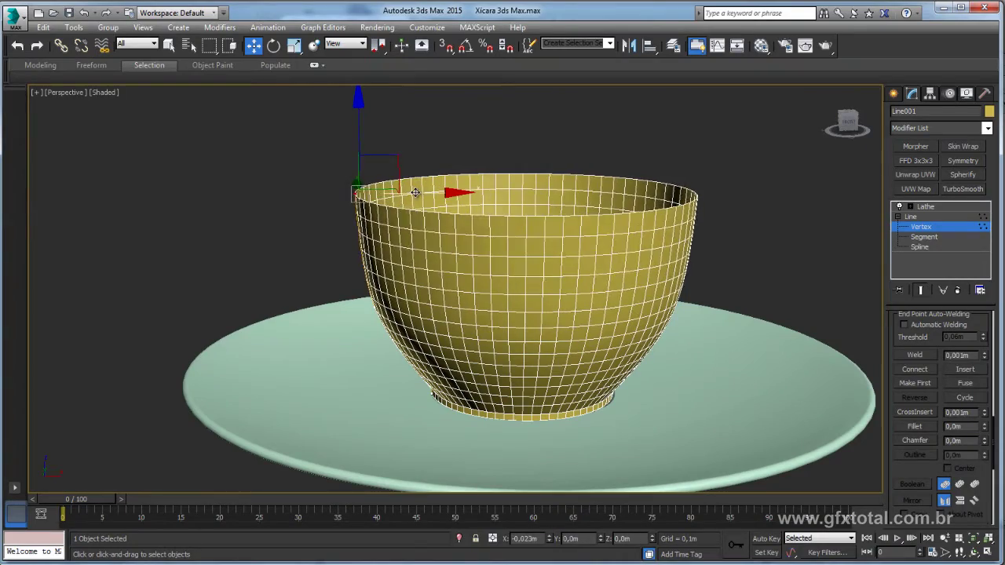
mouse_move(475, 225)
middle_mouse_down("alt")
mouse_move(476, 312)
mouse_move(520, 227)
middle_mouse_up("alt")
mouse_move(665, 208)
middle_mouse_down("alt")
mouse_move(601, 238)
mouse_move(605, 291)
middle_mouse_up("alt")
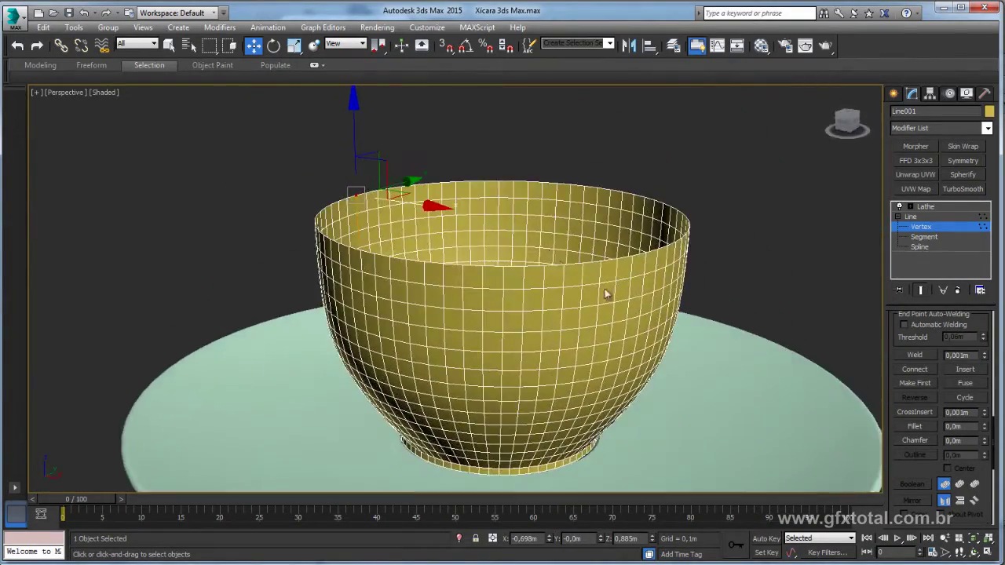
scroll(713, 287, "up", 2)
scroll(574, 269, "up", 1)
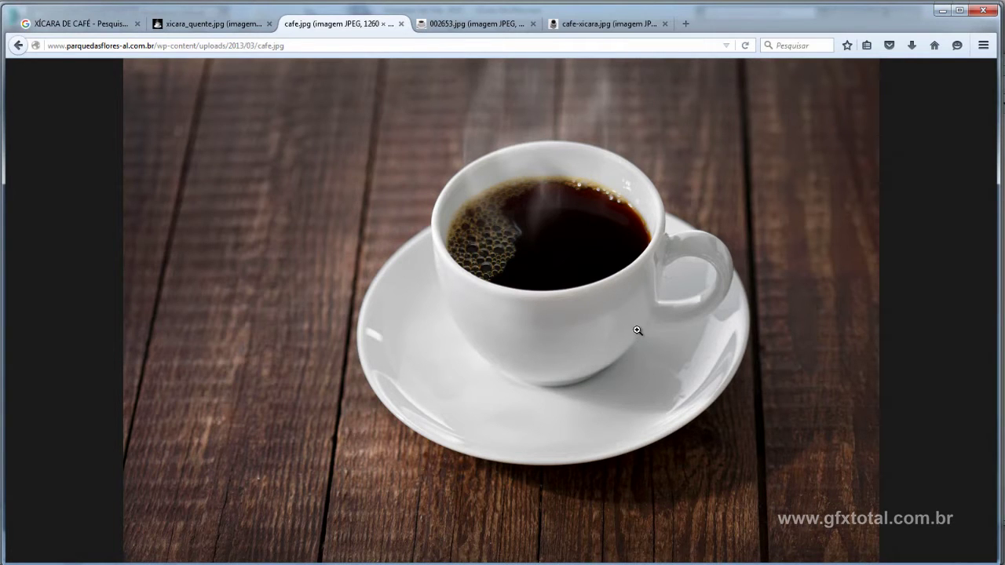
scroll(515, 313, "down", 5)
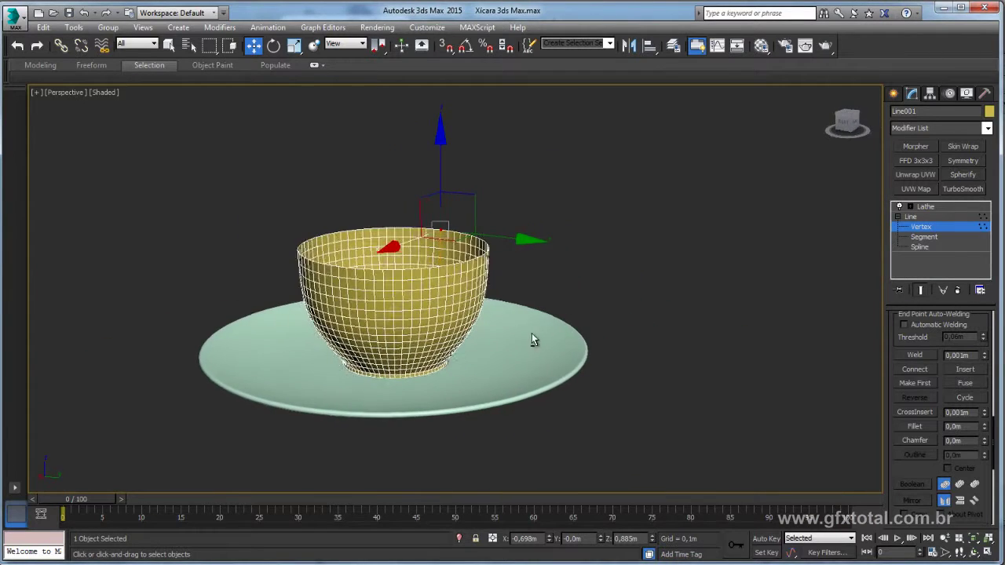
Exit vertex editing and return to the cup's Lathe modifier settings
scroll(428, 322, "up", 4)
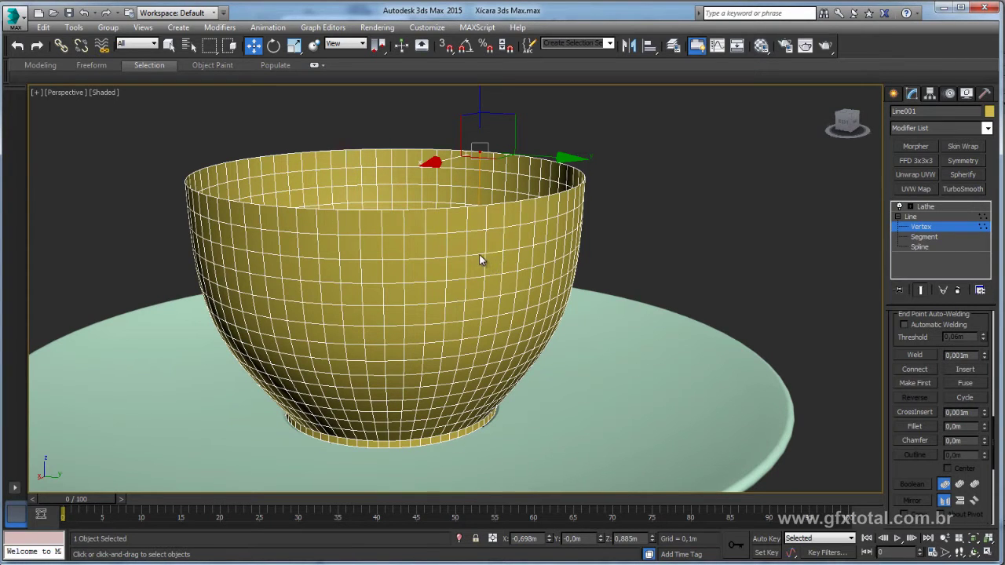
left_click(918, 228)
left_click(898, 216)
left_click(926, 207)
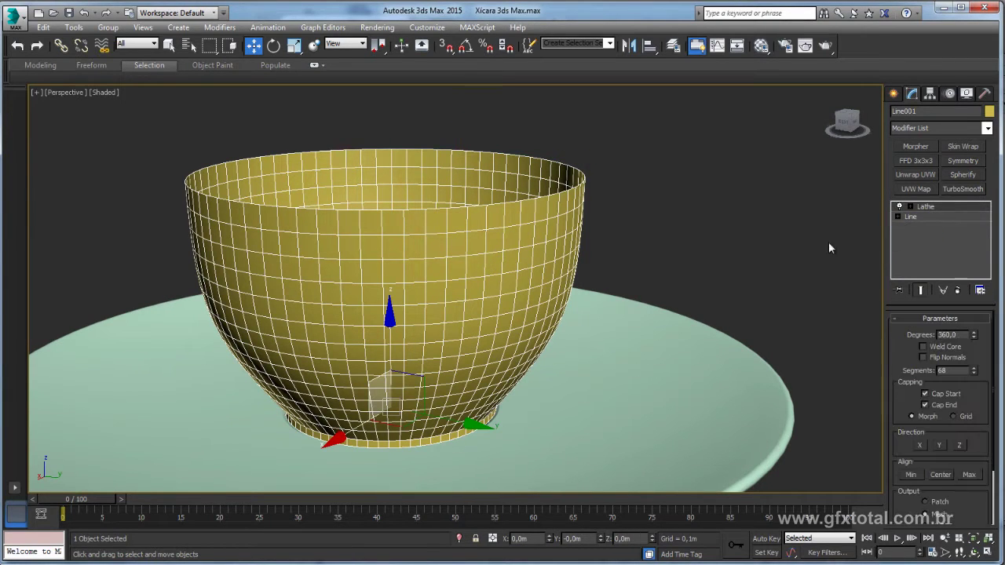
middle_click_drag(743, 292, 755, 269)
middle_click_drag(768, 325, 727, 318, "alt")
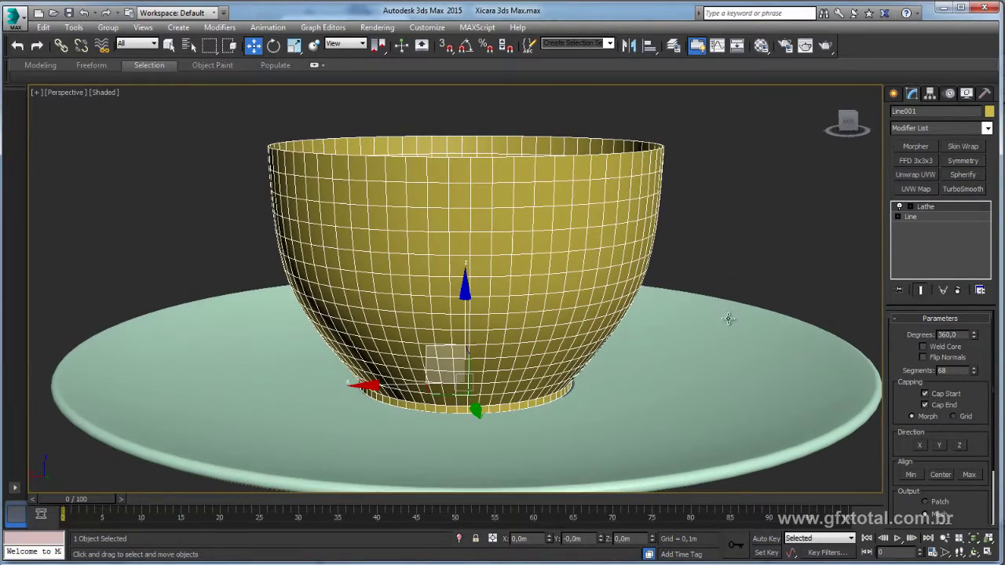
Set the Lathe Segments spinner to 54 and orbit to inspect the denser cup
left_click_drag(974, 374, 975, 434)
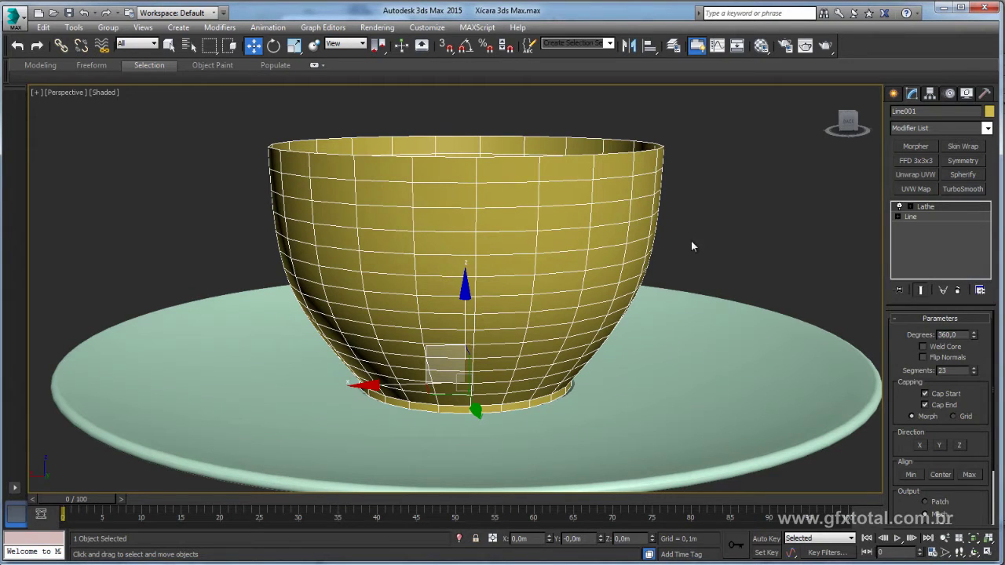
left_click_drag(971, 374, 967, 334)
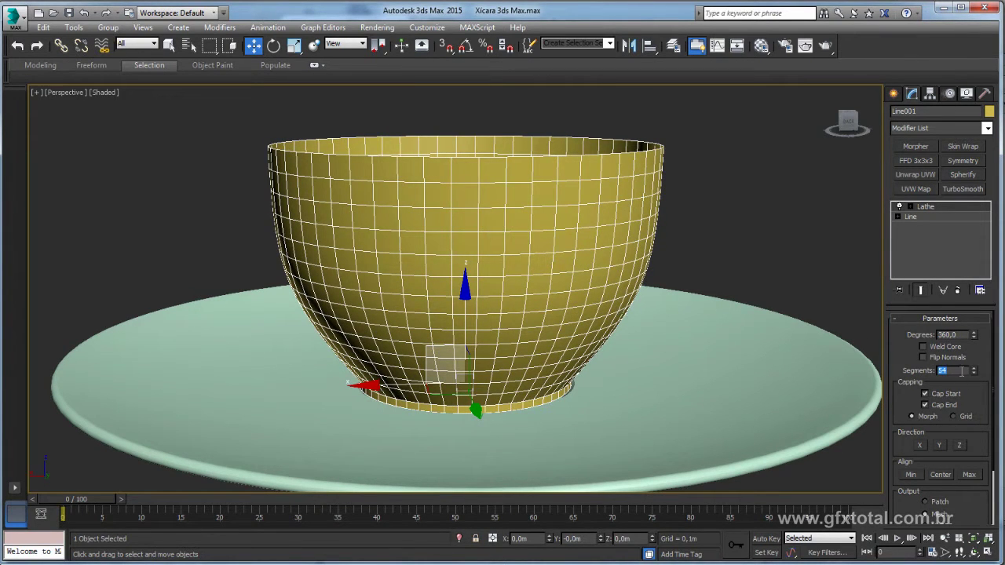
middle_click_drag(637, 245, 454, 313, "alt")
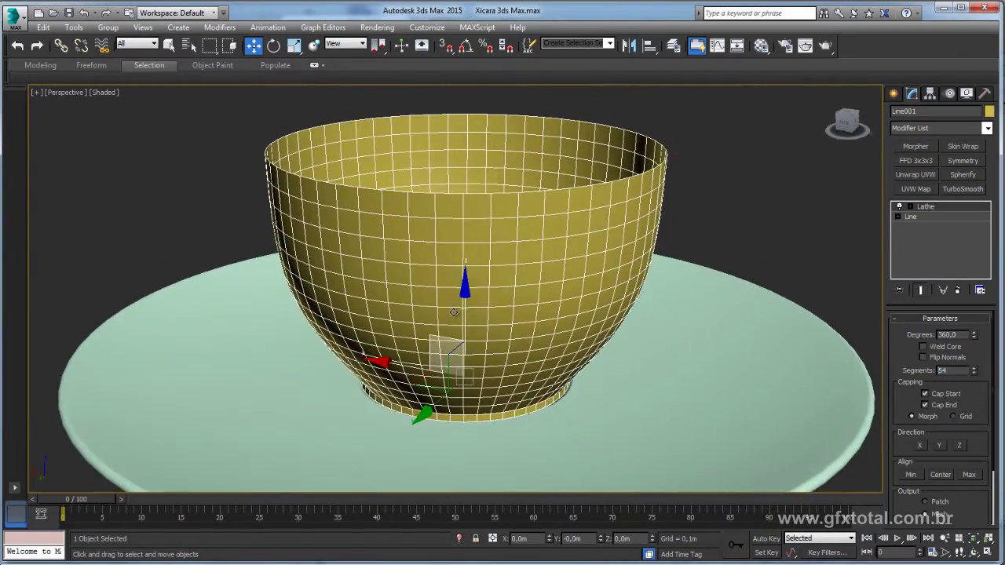
scroll(464, 265, "down", 5)
middle_click_drag(498, 214, 520, 234, "alt")
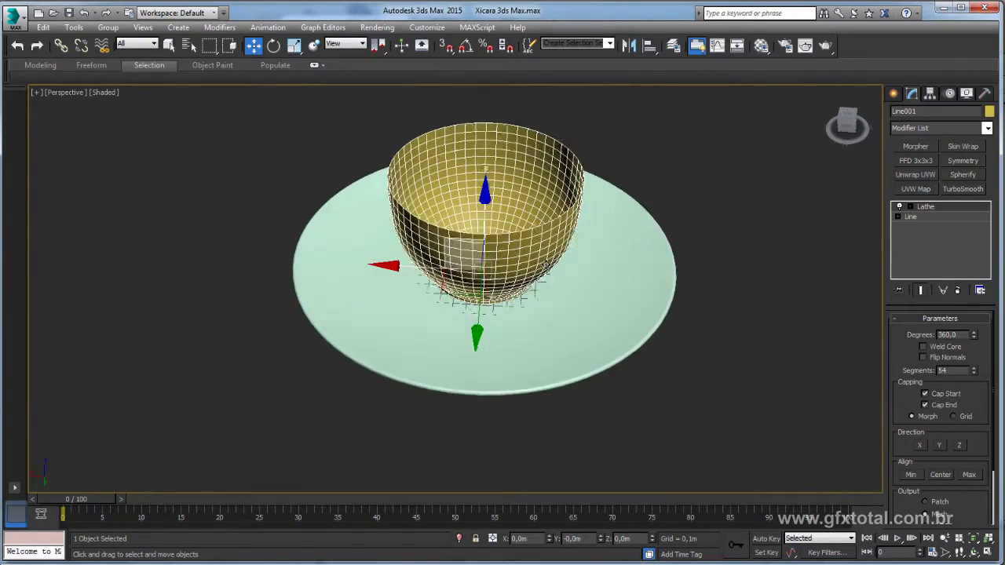
Convert the lathed cup to an Editable Poly via the right-click menu
right_click(499, 232)
mouse_move(524, 358)
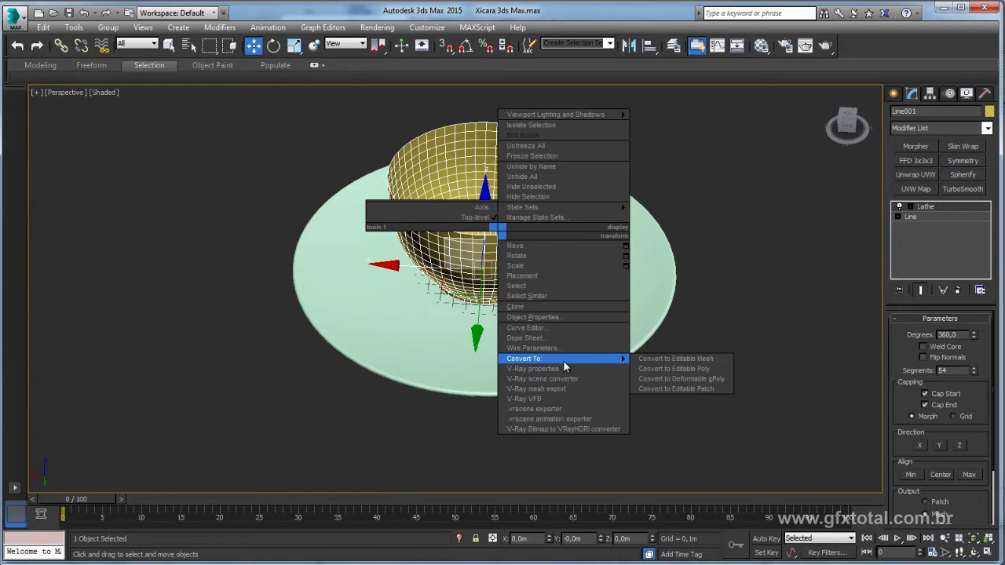
left_click(703, 369)
middle_click_drag(696, 366, 549, 274, "alt")
scroll(547, 271, "up", 5)
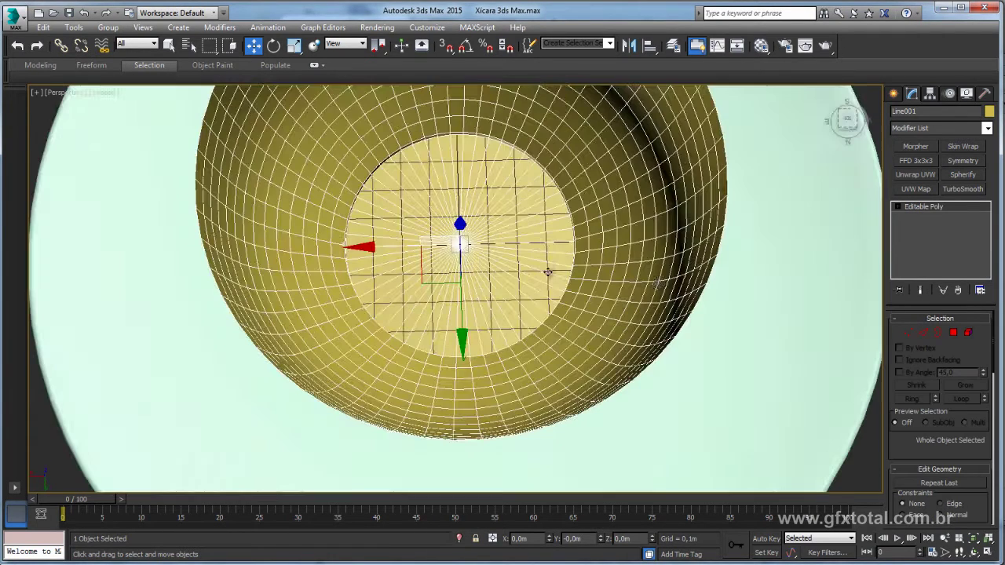
Select the centre hole border in Border mode, switch to scaling, then exit sub-object mode
left_click(938, 332)
left_click(463, 243)
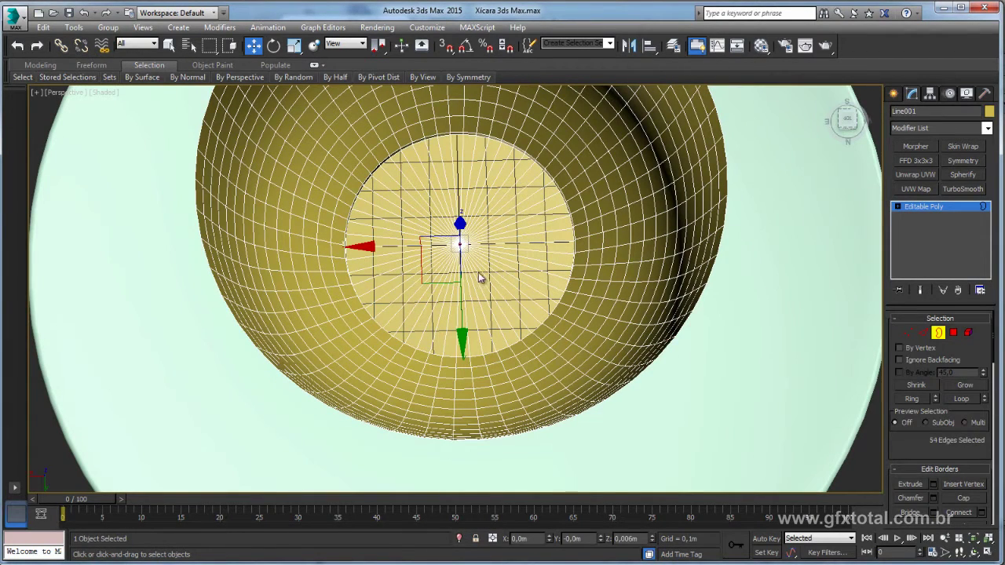
key("r")
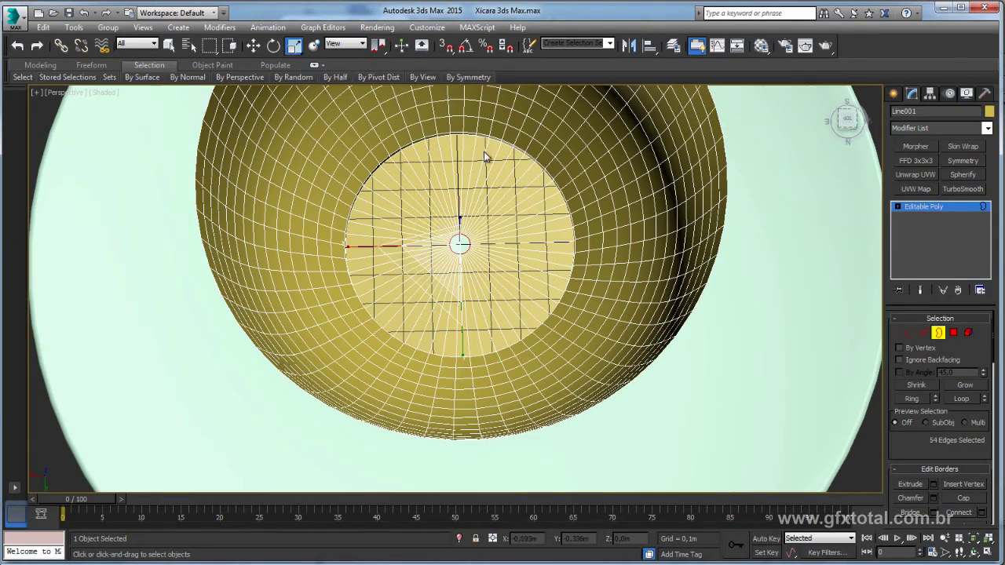
mouse_move(486, 157)
middle_mouse_down("alt")
mouse_move(503, 281)
mouse_move(500, 134)
mouse_move(513, 126)
mouse_move(472, 234)
middle_mouse_up("alt")
scroll(474, 251, "up", 3)
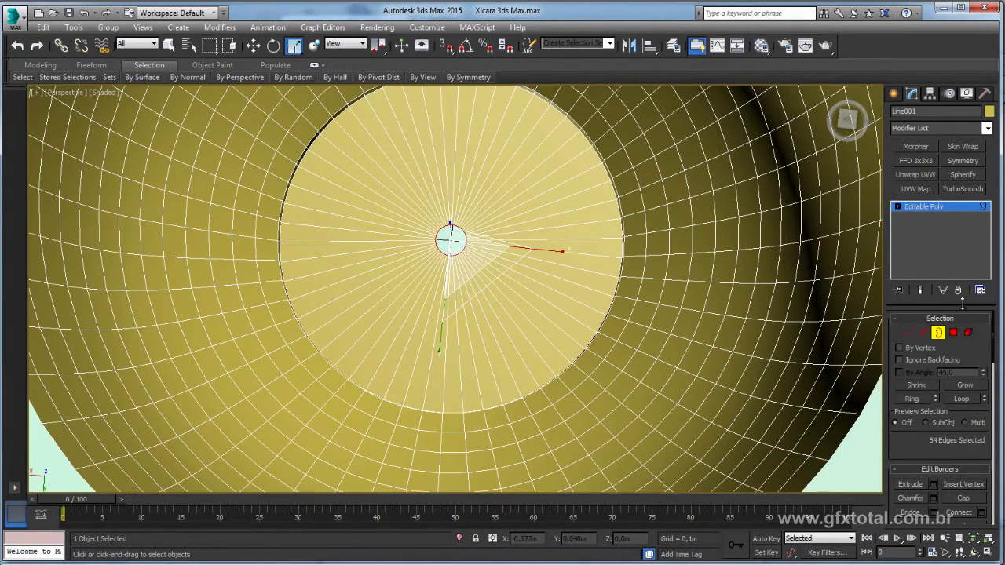
left_click_drag(894, 444, 896, 301)
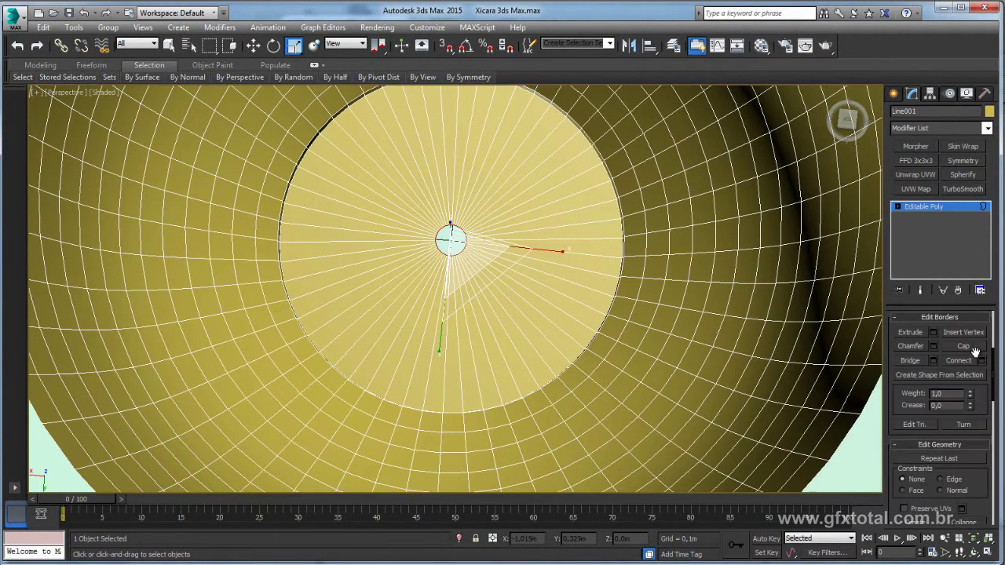
mouse_move(477, 285)
middle_mouse_down("alt")
mouse_move(503, 241)
mouse_move(520, 264)
mouse_move(542, 400)
middle_mouse_up("alt")
scroll(508, 236, "down", 5)
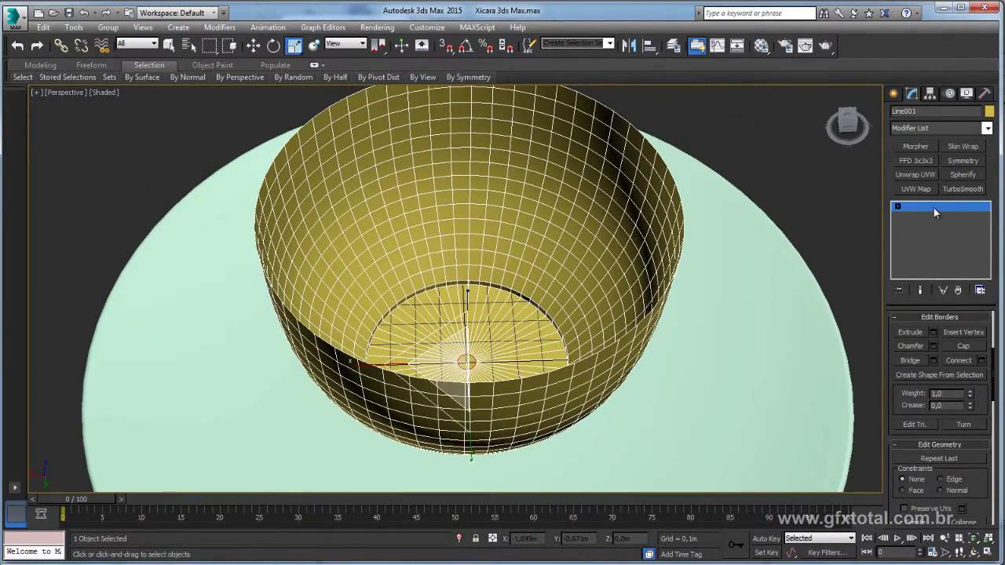
left_click(933, 209)
middle_click_drag(545, 270, 570, 279, "alt")
Add a Shell modifier to the cup from the Modifier List
left_click(987, 128)
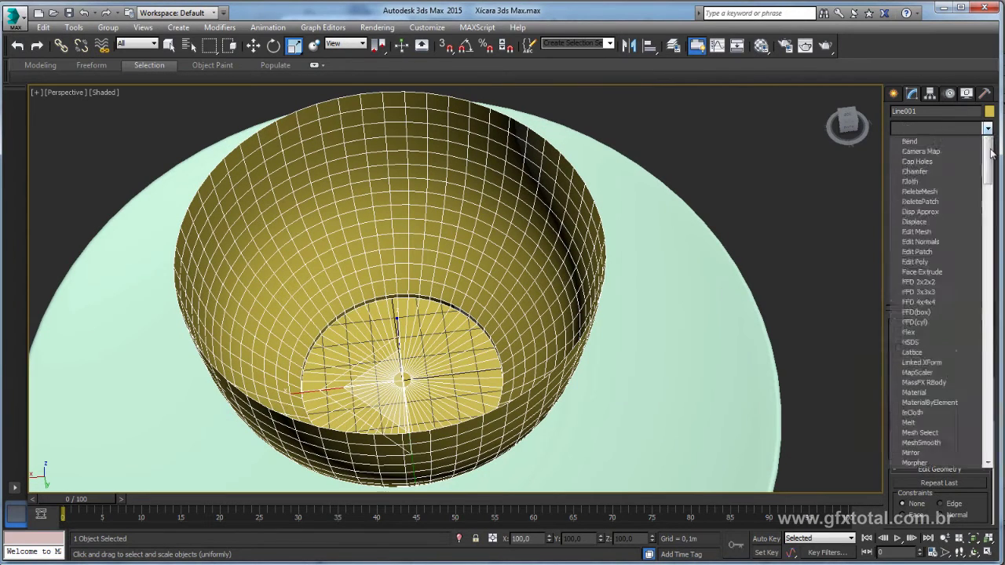
scroll(936, 314, "down", 5)
scroll(936, 330, "down", 5)
scroll(936, 337, "down", 3)
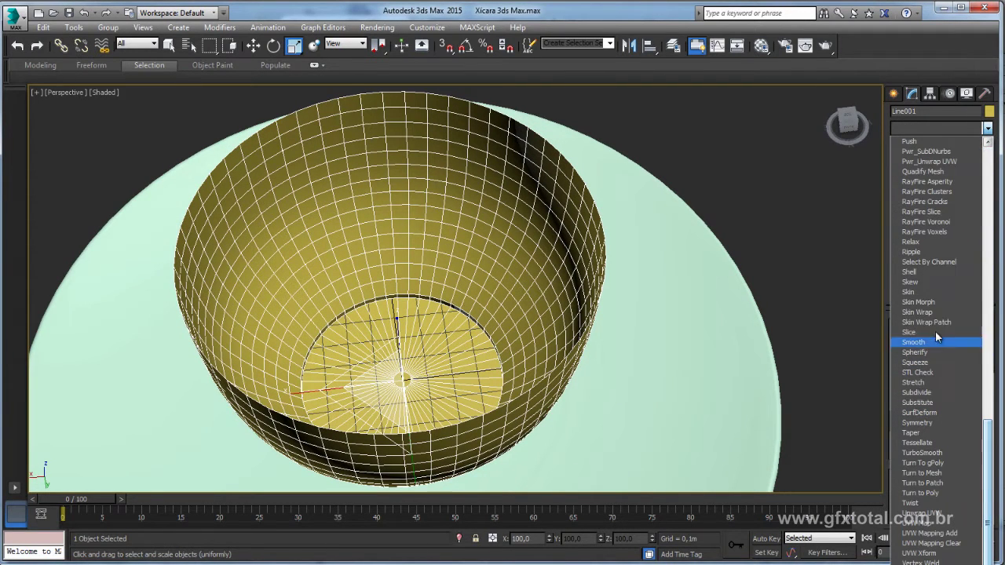
left_click(918, 273)
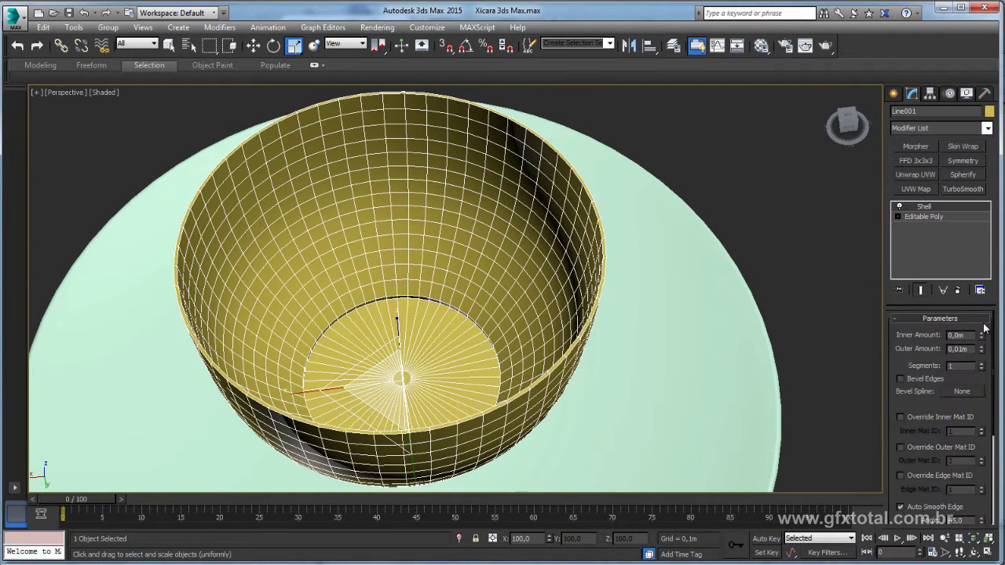
Set the Shell Inner Amount to 0 and Outer Amount to about 0.064m
left_click_drag(981, 350, 858, 241)
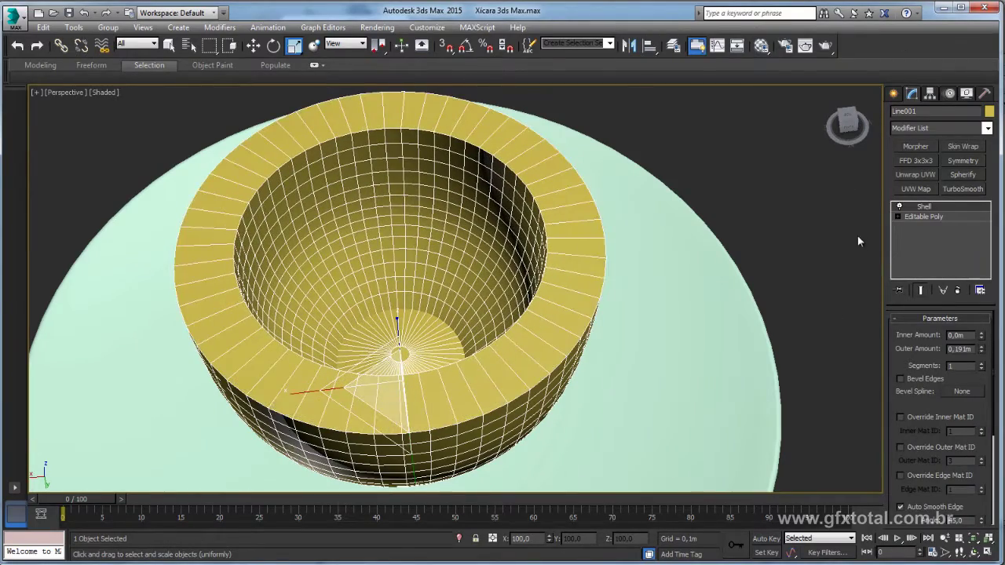
right_click(981, 350)
left_click_drag(981, 335, 859, 514)
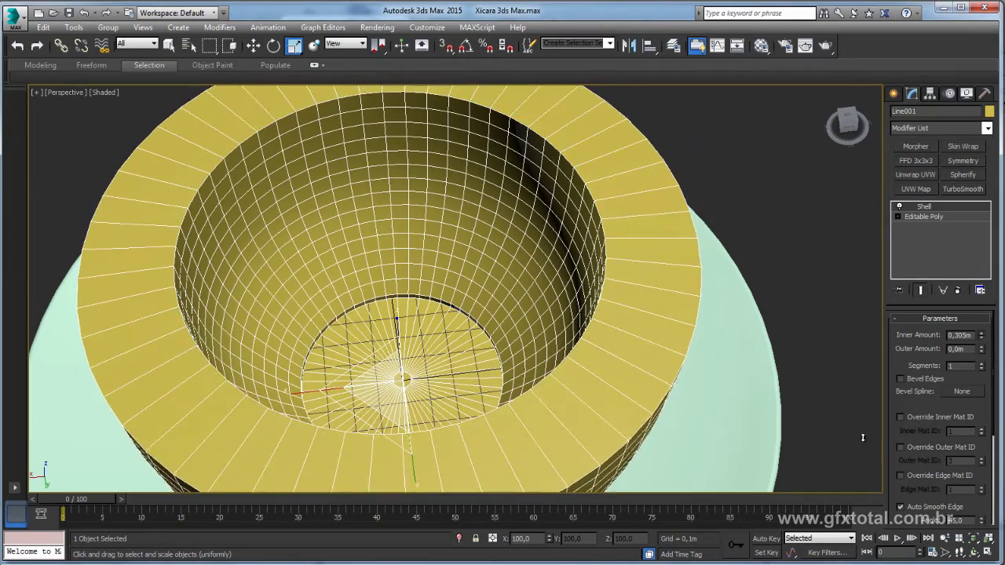
right_click(981, 335)
left_click_drag(981, 348, 891, 559)
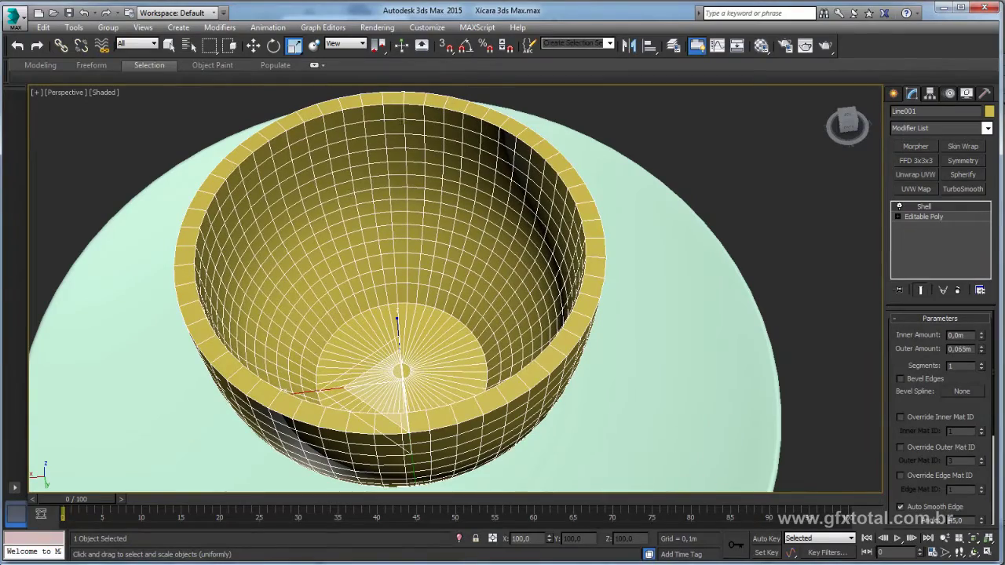
left_click_drag(981, 350, 981, 359)
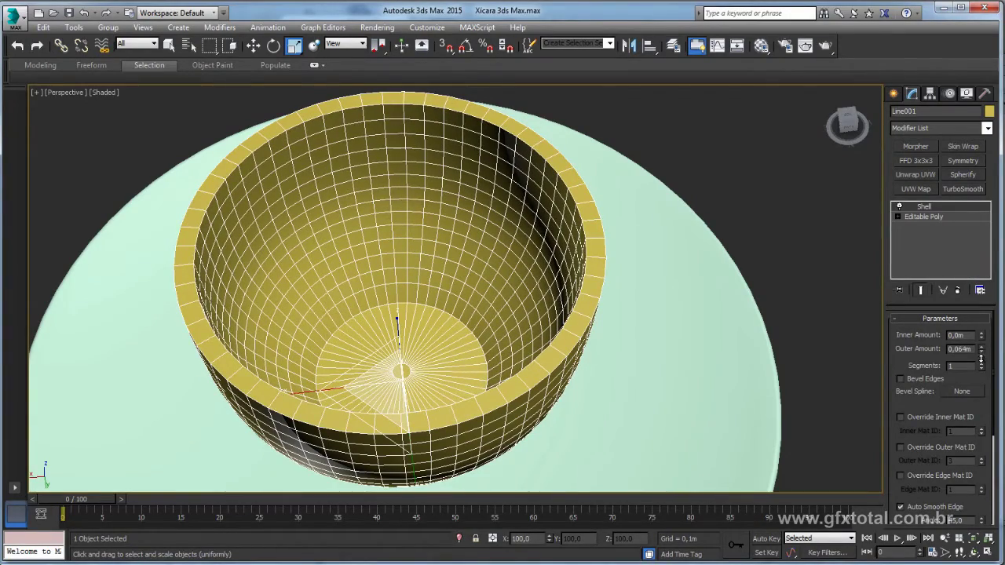
mouse_move(595, 227)
middle_mouse_down("alt")
mouse_move(552, 260)
mouse_move(552, 246)
mouse_move(525, 237)
middle_mouse_up("alt")
Convert the shelled cup to Editable Poly and try selecting its bottom polygons
right_click(515, 227)
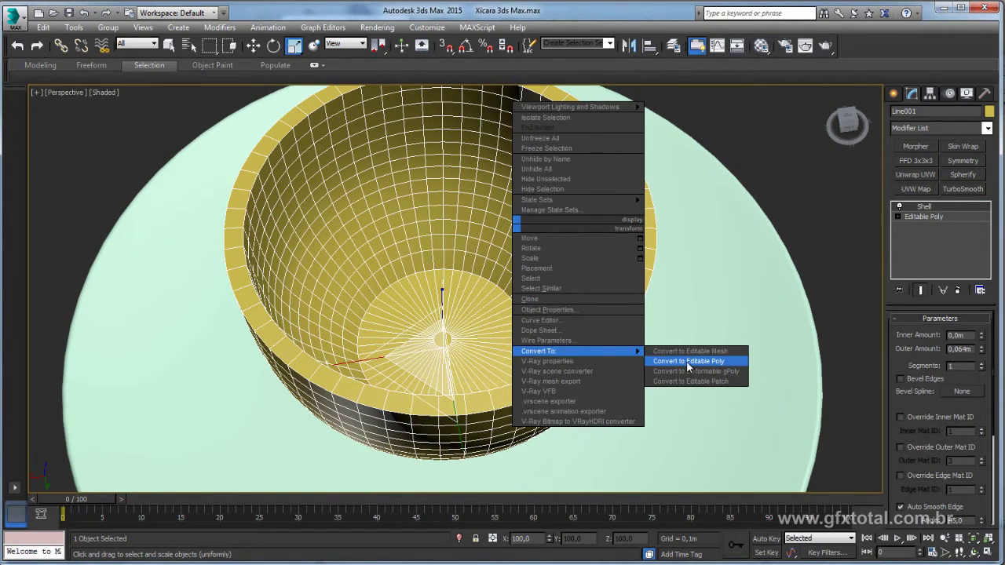
left_click(689, 367)
left_click(953, 332)
left_click(443, 340)
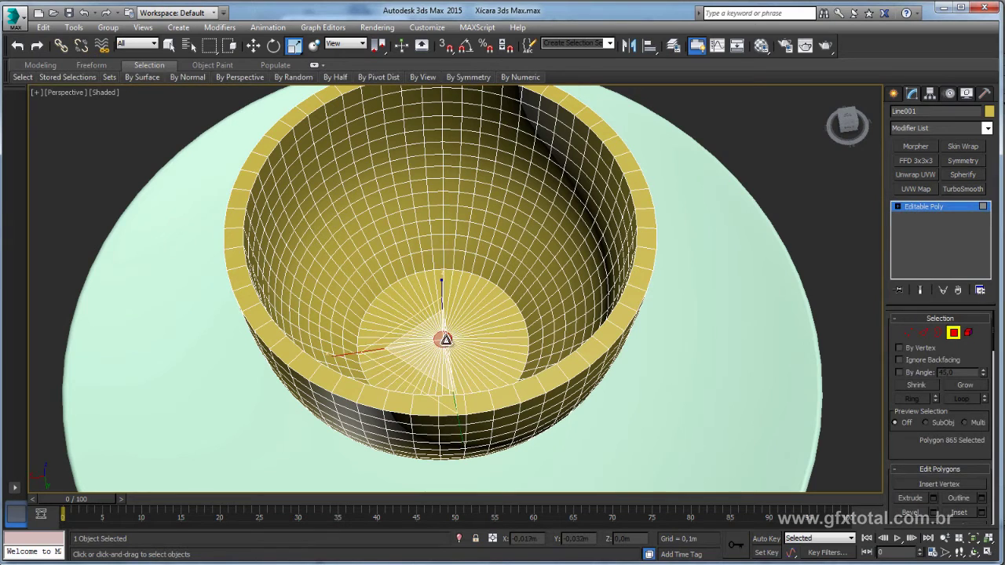
left_click(959, 386)
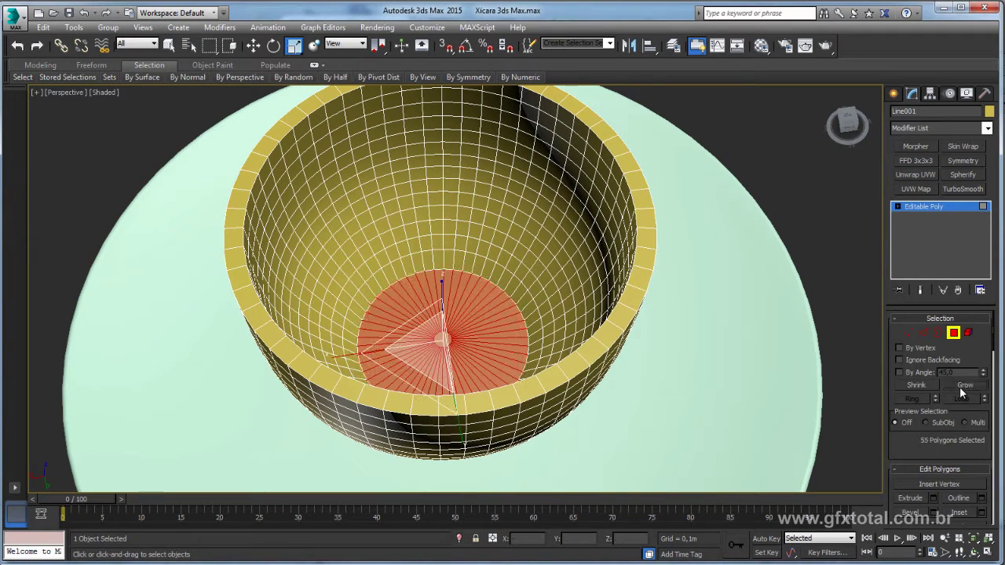
left_click(916, 385)
left_click(912, 383)
Select the bottom border ring and scale it down to a tiny circle
left_click(937, 333)
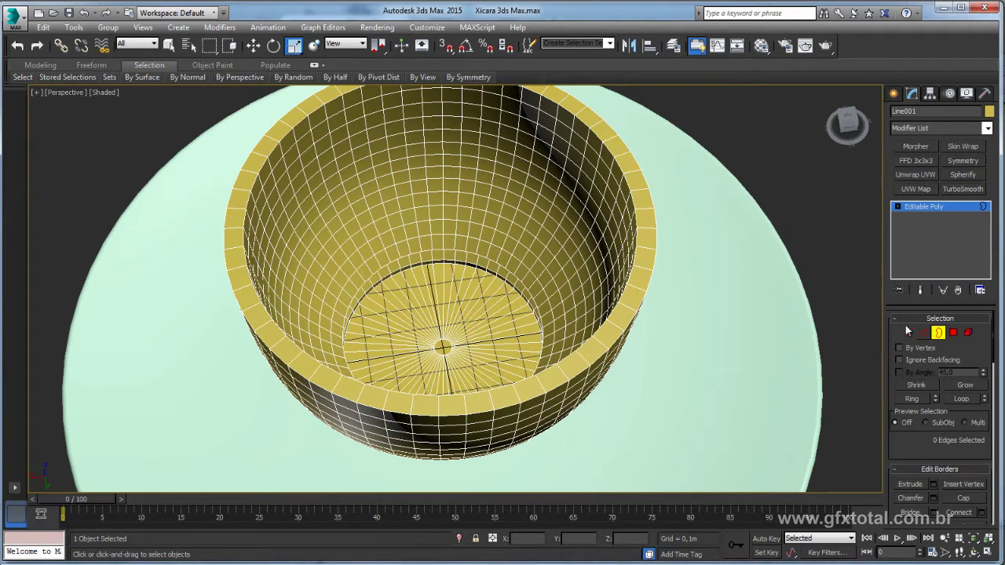
left_click(499, 374)
left_click_drag(424, 339, 429, 365)
key("w")
key("r")
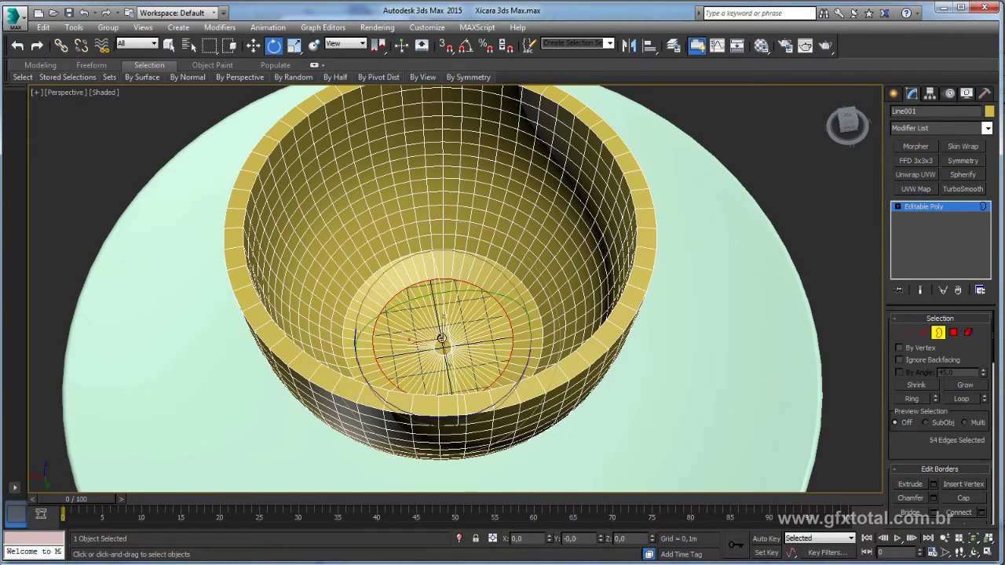
left_click_drag(442, 302, 444, 317)
key("w")
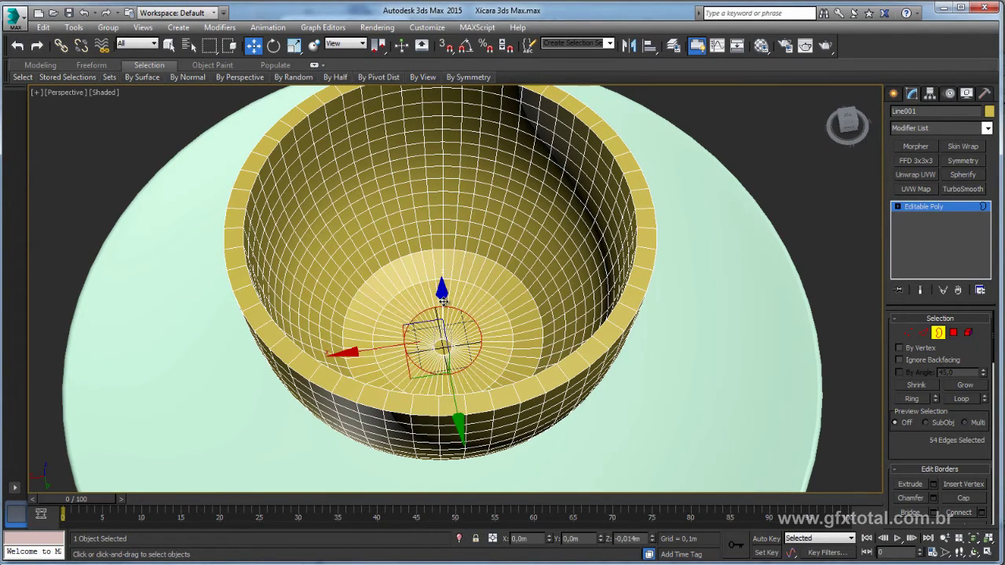
key("r")
left_click_drag(448, 348, 482, 499)
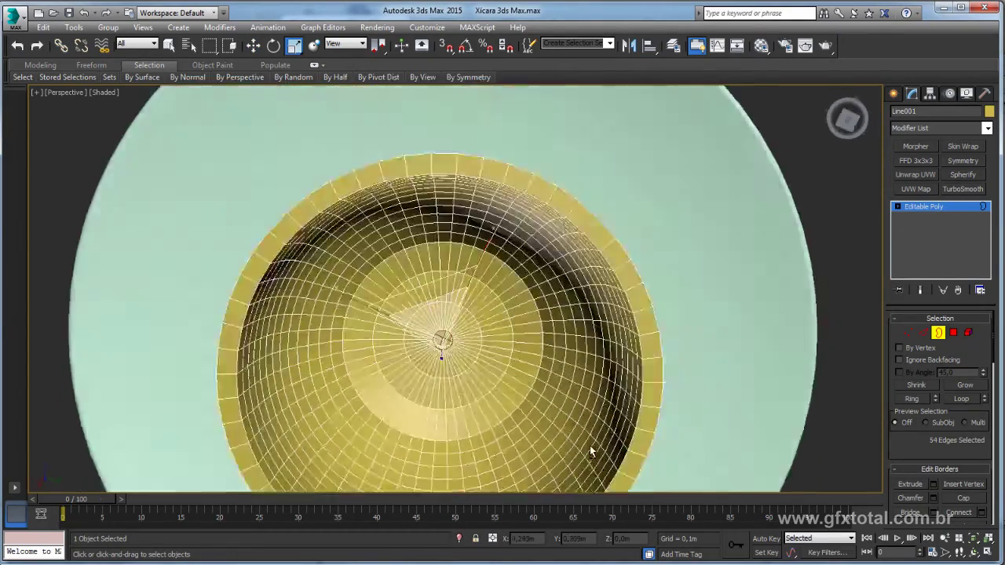
mouse_move(522, 392)
middle_mouse_down("alt")
mouse_move(578, 370)
mouse_move(611, 386)
mouse_move(616, 365)
middle_mouse_up("alt")
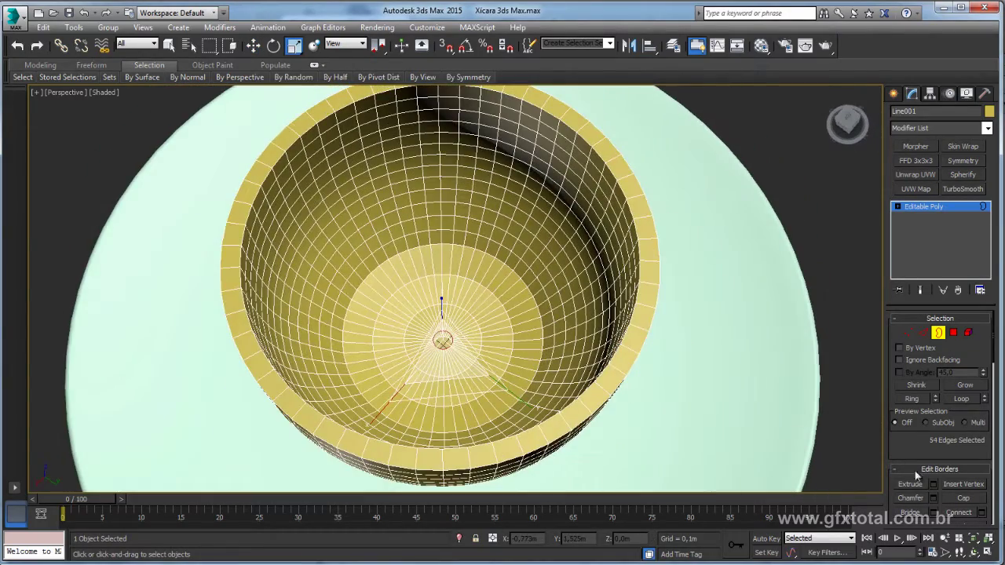
Cap the cup's bottom hole and select, then clear, the whole cup element
left_click(964, 499)
left_click(968, 332)
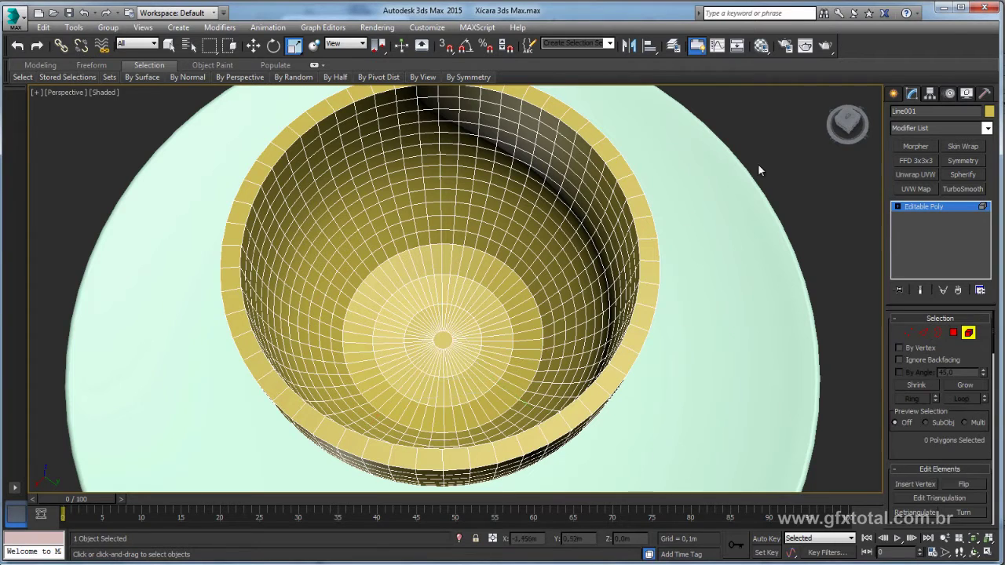
left_click(475, 353)
scroll(475, 352, "down", 5)
middle_click_drag(601, 411, 601, 389, "alt")
scroll(940, 392, "down", 5)
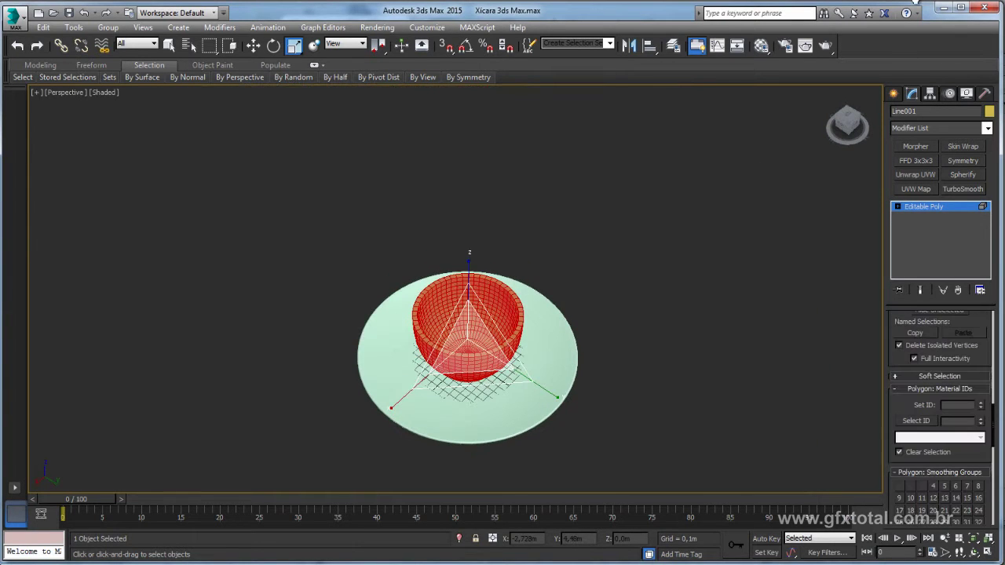
scroll(897, 425, "down", 5)
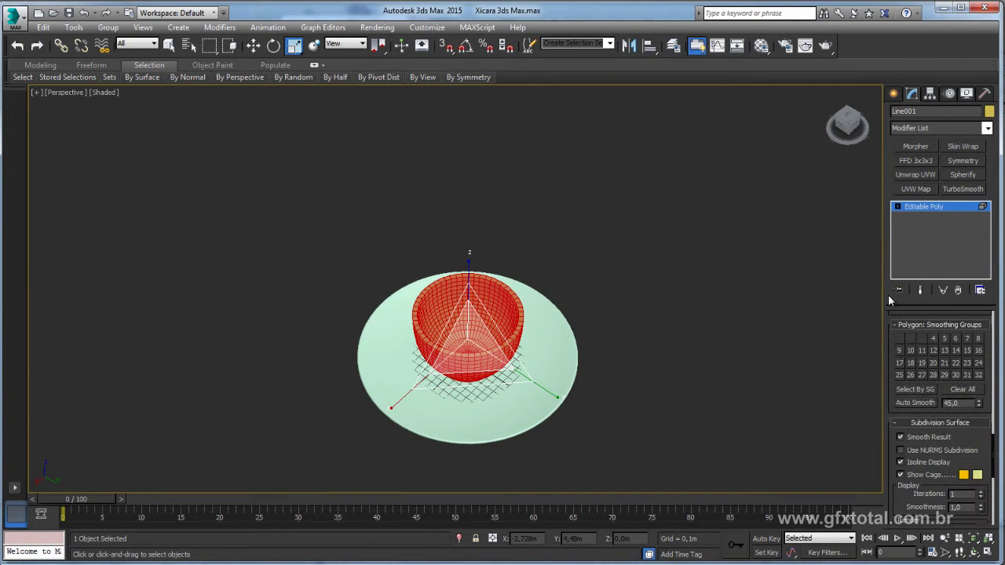
scroll(889, 332, "up", 1)
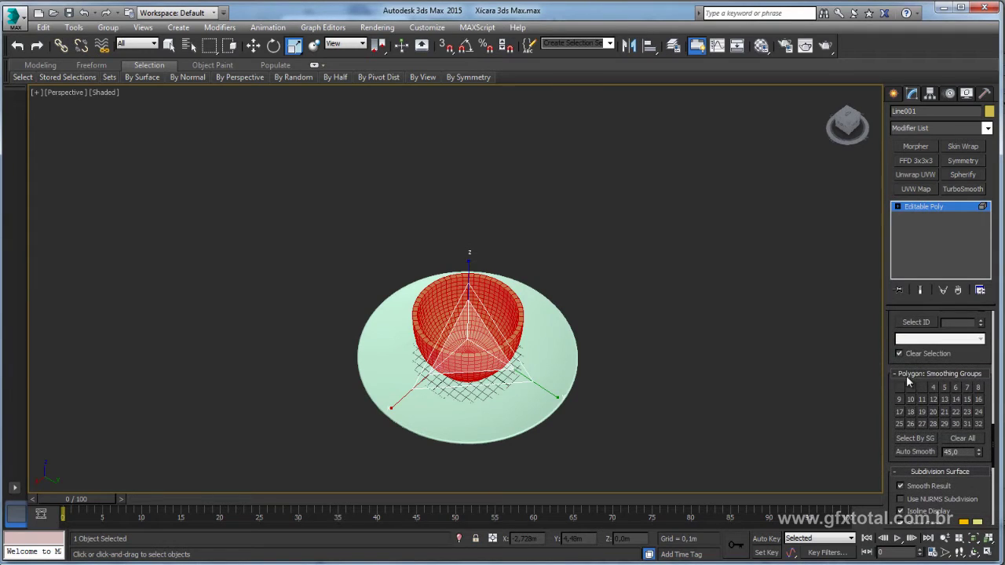
left_click(571, 331)
Toggle wireframe and edged-faces display to inspect the cup, then exit and deselect it
scroll(570, 315, "up", 4)
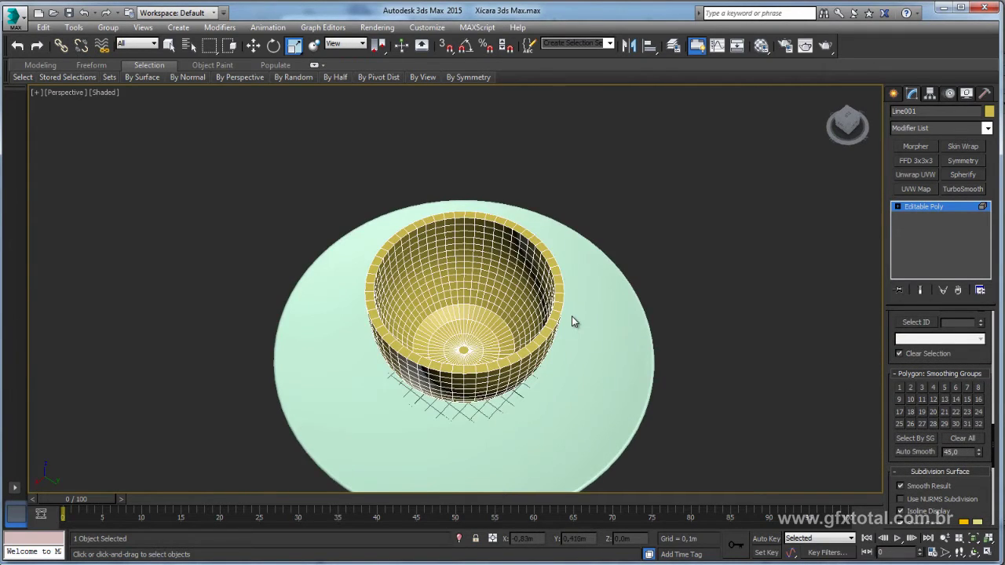
key("F3")
scroll(572, 315, "up", 2)
key("F3")
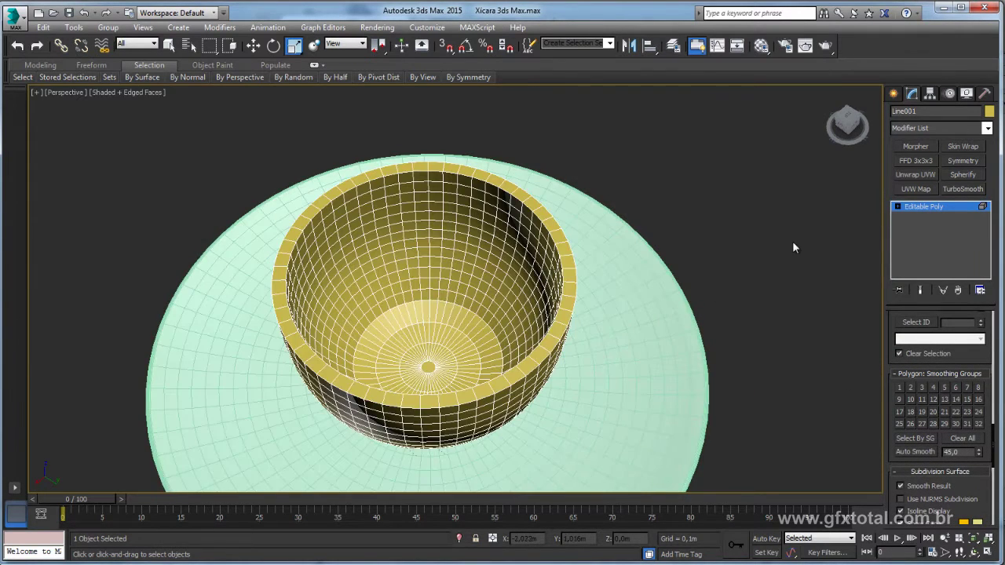
middle_click_drag(793, 243, 648, 272, "alt")
key("F4")
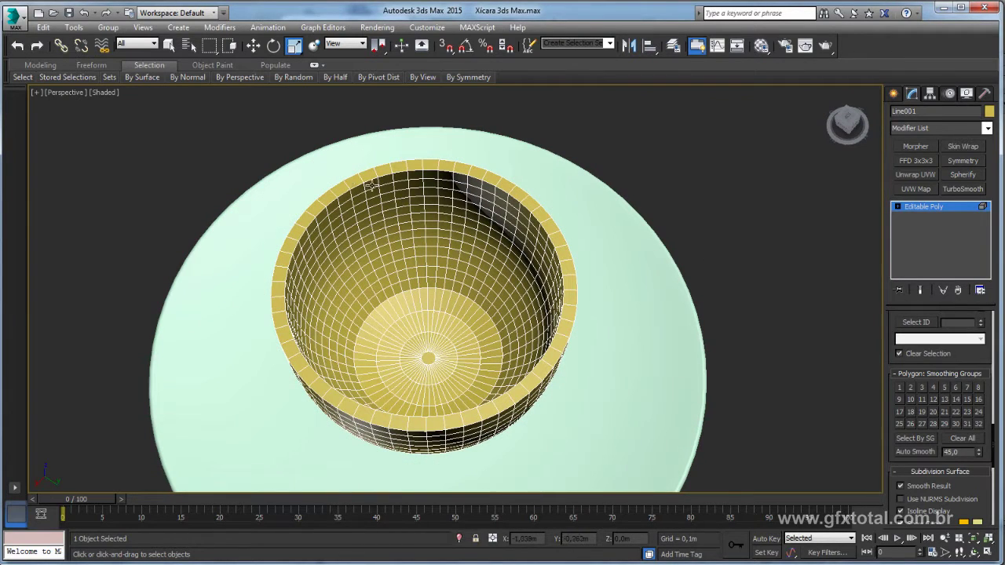
left_click(970, 209)
key("F4")
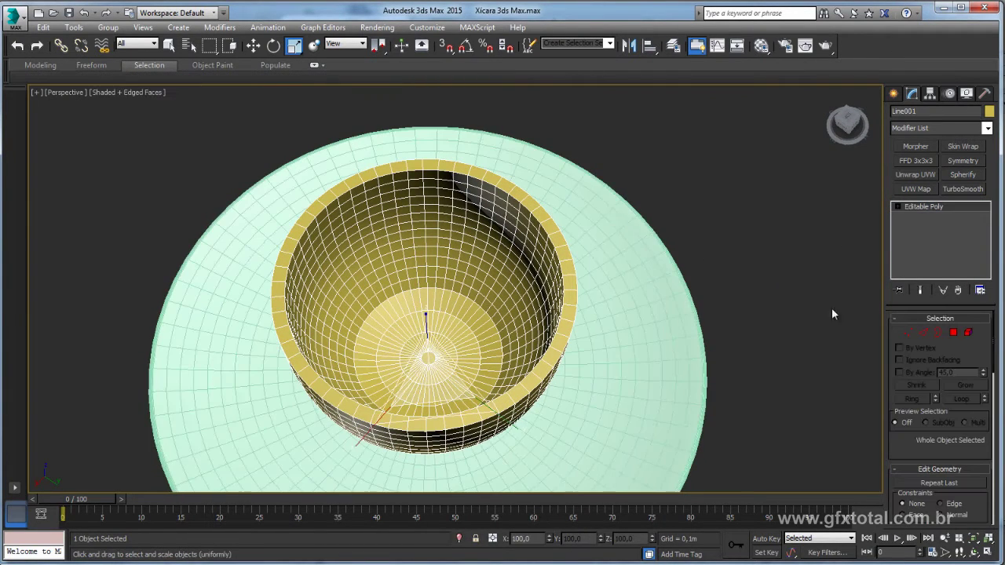
left_click(831, 308)
mouse_move(776, 303)
middle_mouse_down("alt")
mouse_move(771, 280)
mouse_move(762, 291)
mouse_move(587, 328)
middle_mouse_up("alt")
key("F4")
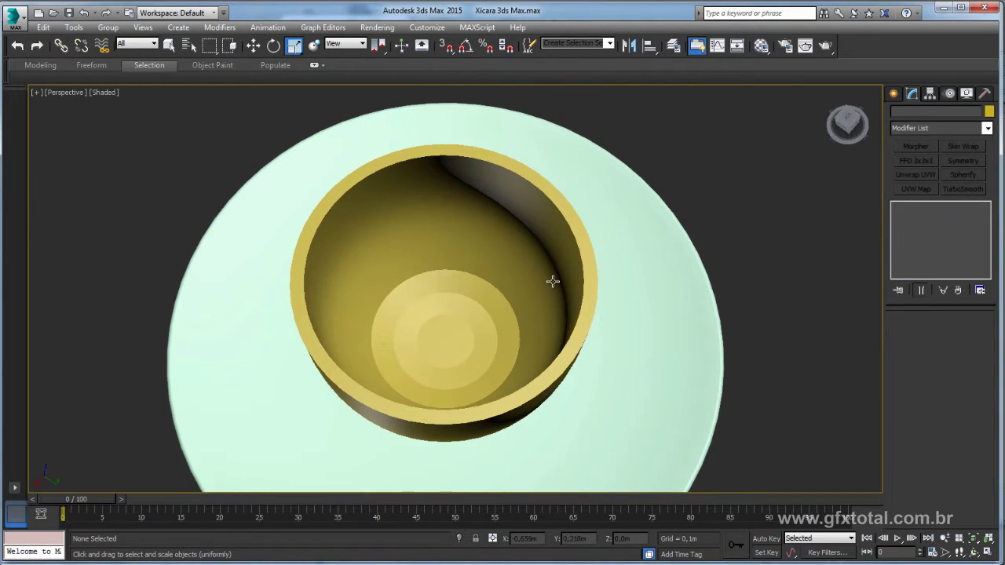
Select all the cup's polygons and apply Auto Smooth from Smoothing Groups
left_click(552, 281)
left_click(974, 332)
key("ctrl+a")
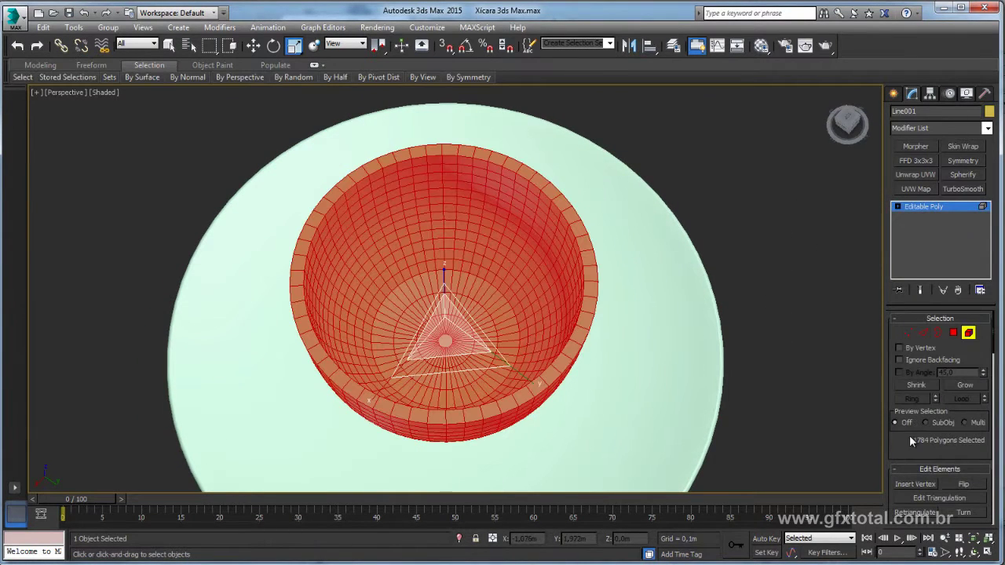
scroll(902, 427, "down", 3)
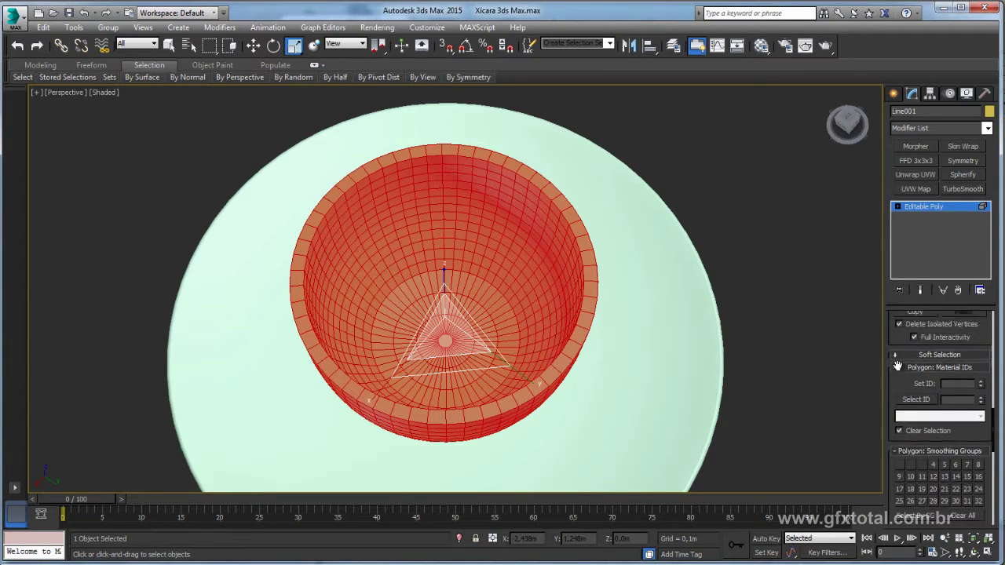
scroll(922, 416, "down", 2)
left_click(911, 441)
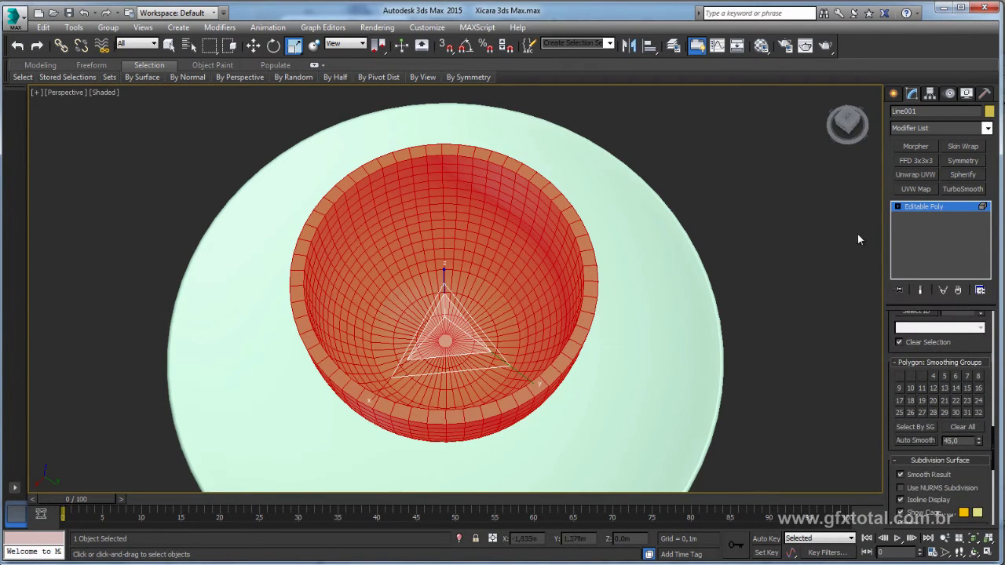
left_click(922, 207)
left_click(688, 236)
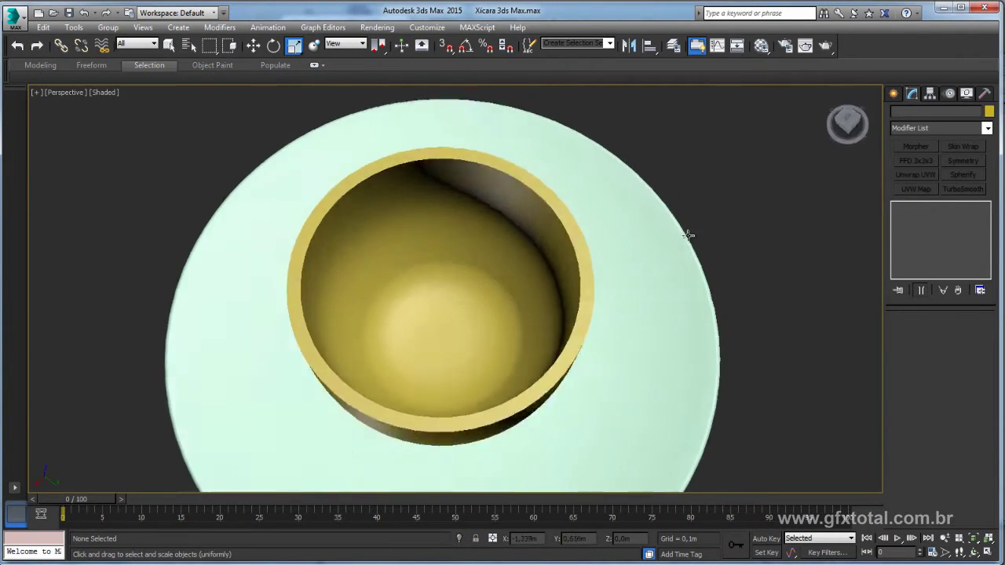
left_click(461, 253)
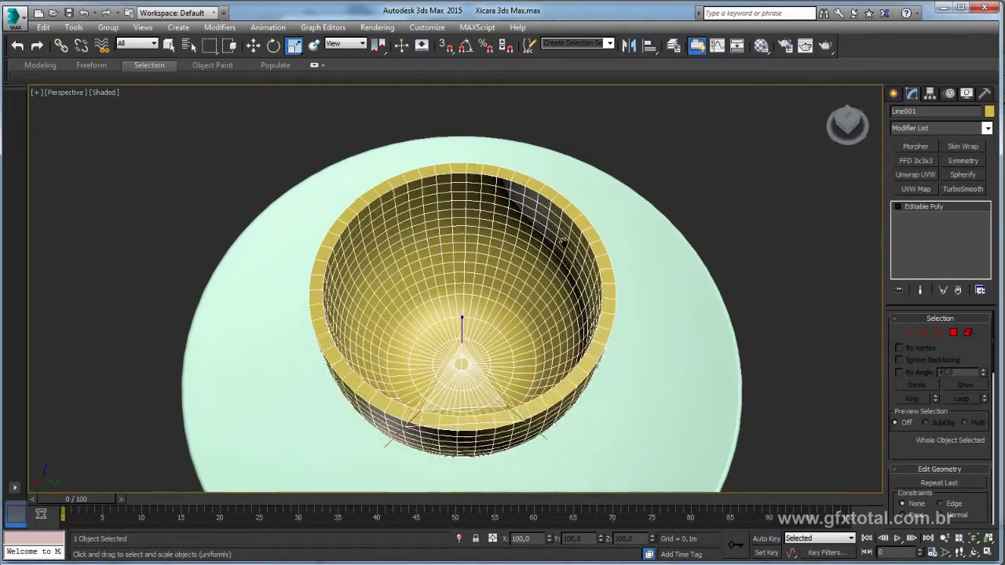
scroll(563, 241, "up", 3)
In Edge mode, pick a rim edge and extend it to the full rim loops
middle_click_drag(599, 193, 701, 259, "alt")
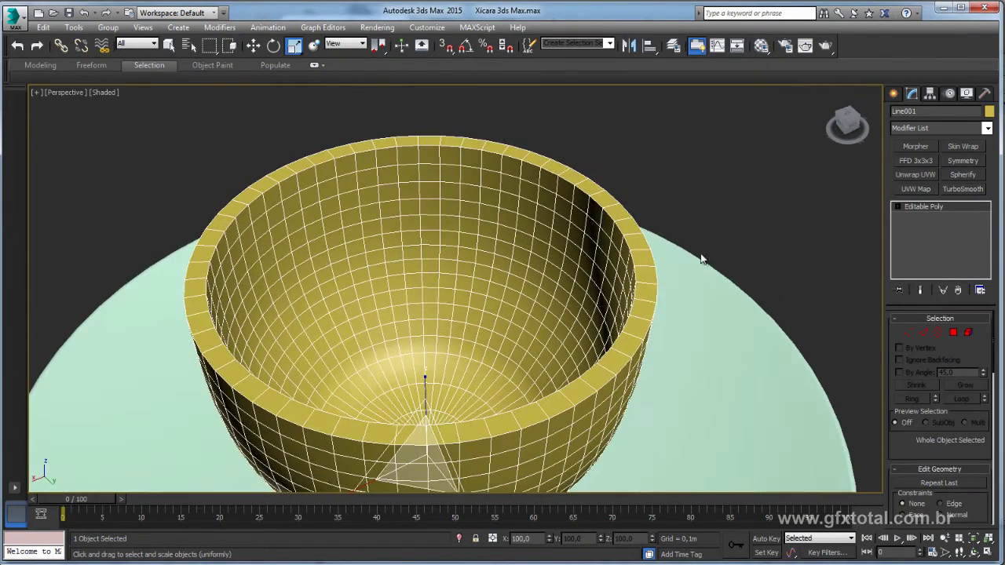
left_click(920, 333)
left_click(608, 214)
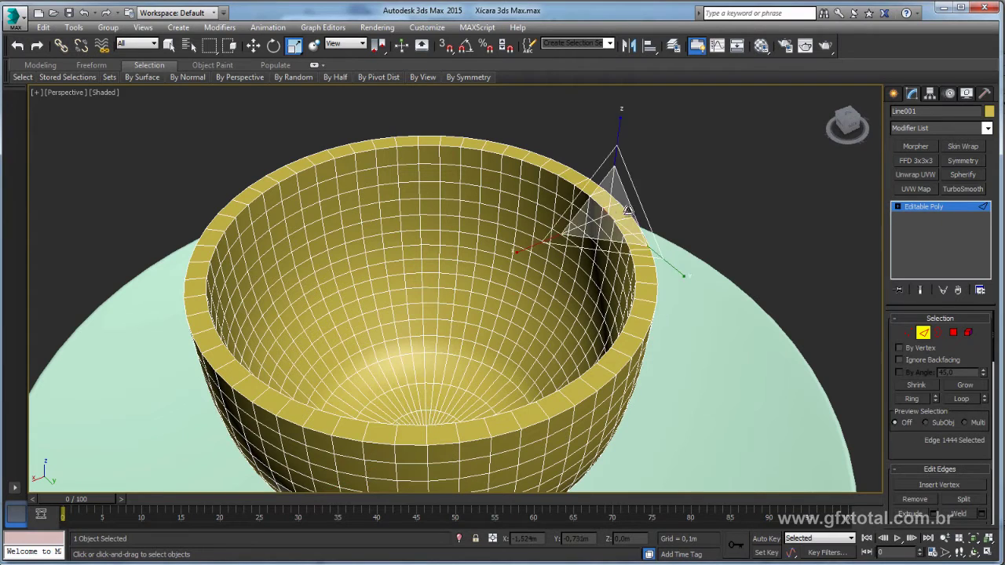
left_click(962, 399)
scroll(932, 465, "down", 2)
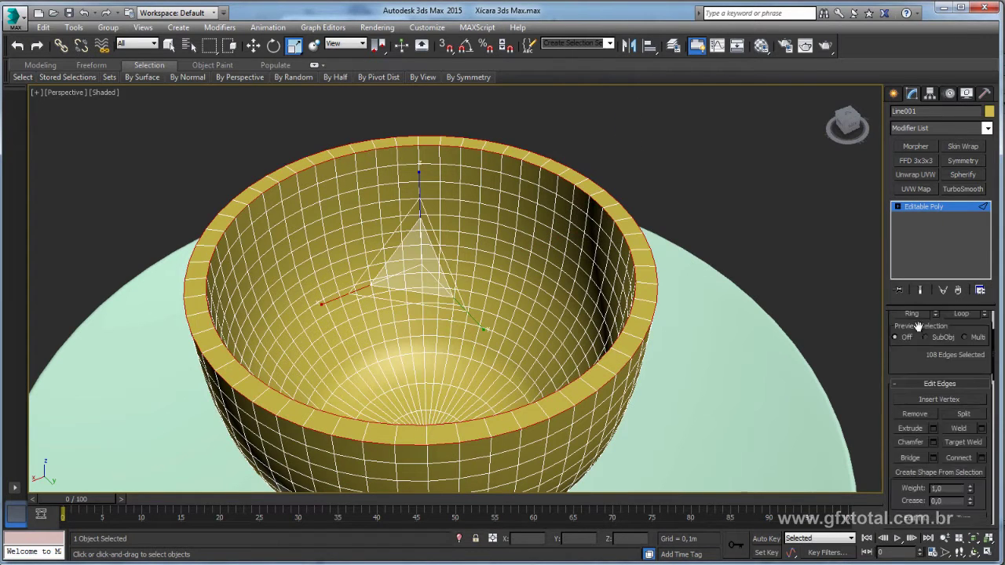
scroll(932, 357, "down", 2)
Chamfer the rim loops by about 0.026m, apply, and exit edge editing
left_click(933, 355)
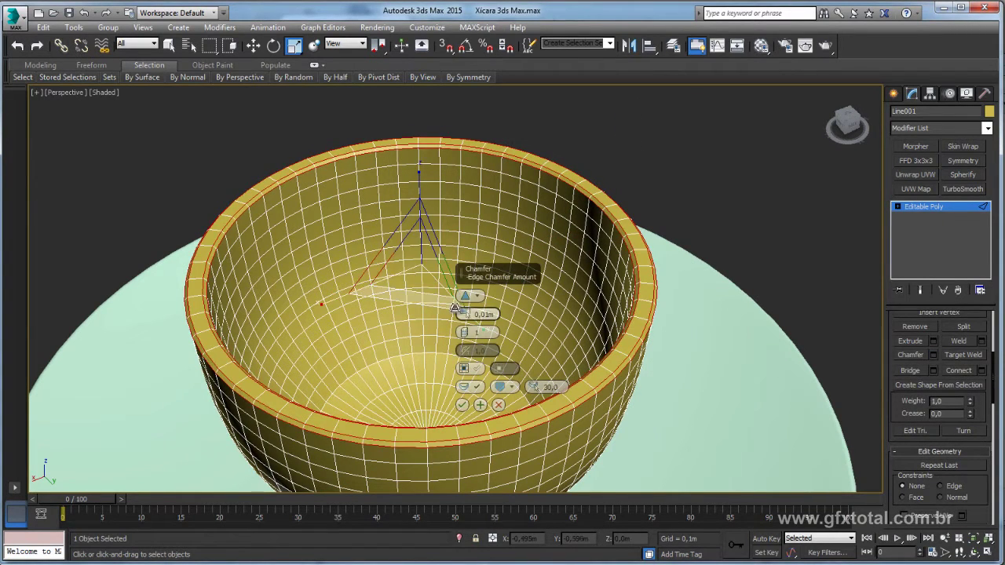
mouse_move(467, 314)
left_mouse_down()
mouse_move(465, 325)
mouse_move(466, 307)
left_mouse_up()
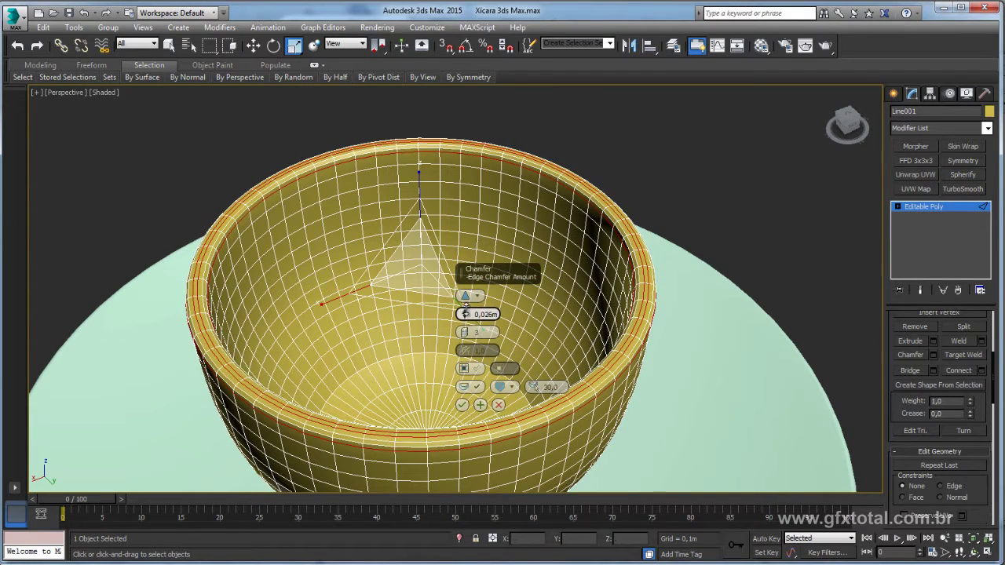
left_click(461, 405)
middle_click_drag(640, 341, 651, 310)
left_click(939, 212)
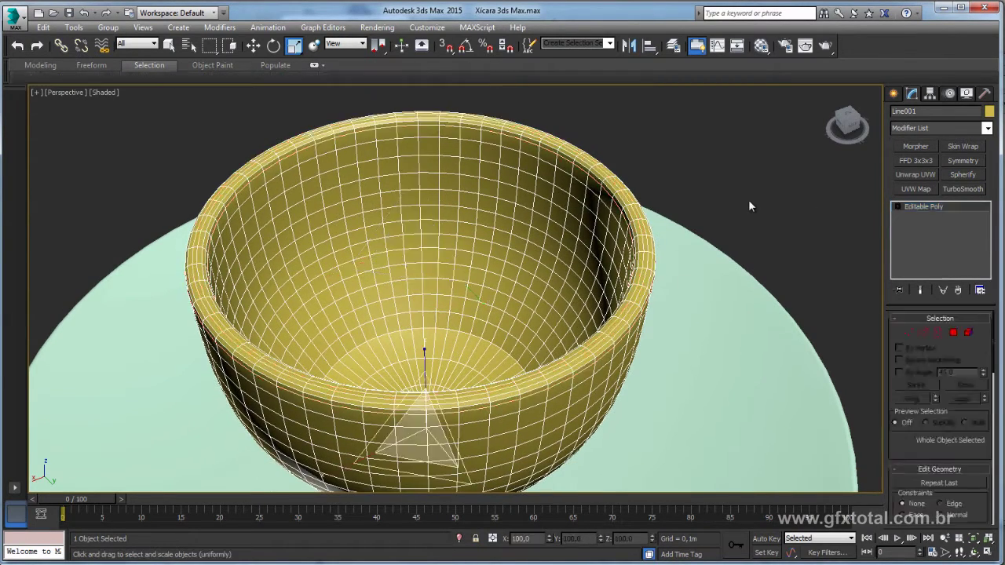
left_click(748, 199)
key("F4")
key("F4")
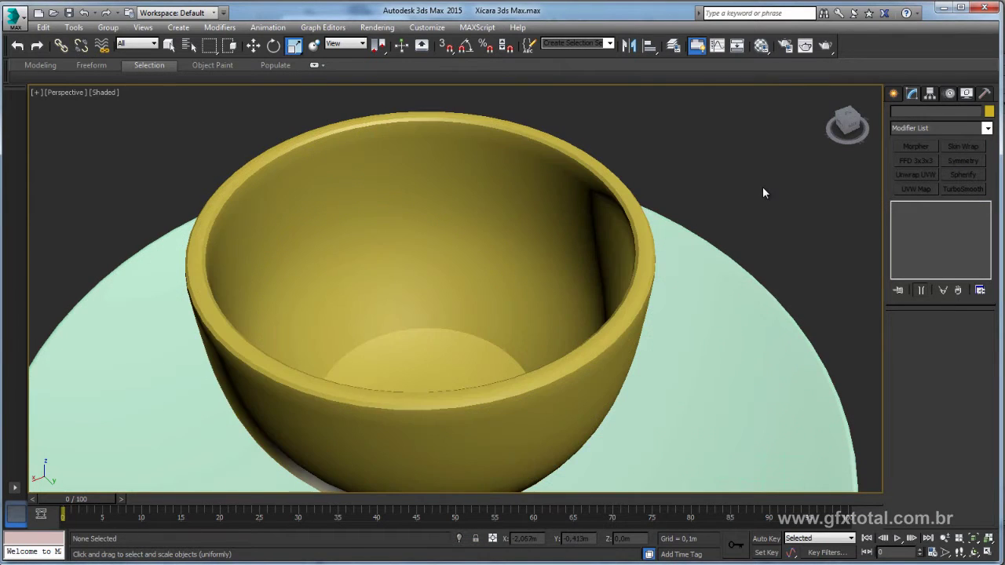
Auto-smooth all 2108 cup polygons in Polygon mode, then orbit to check the chamfered rim
mouse_move(762, 186)
middle_mouse_down("alt")
mouse_move(751, 246)
mouse_move(680, 188)
middle_mouse_up("alt")
scroll(680, 188, "up", 5)
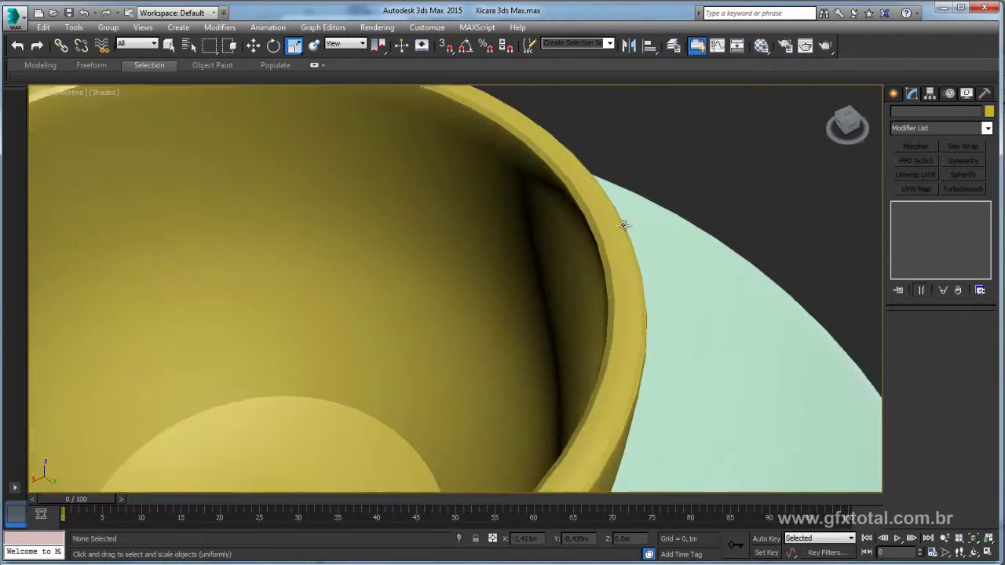
scroll(545, 203, "down", 4)
scroll(539, 233, "down", 4)
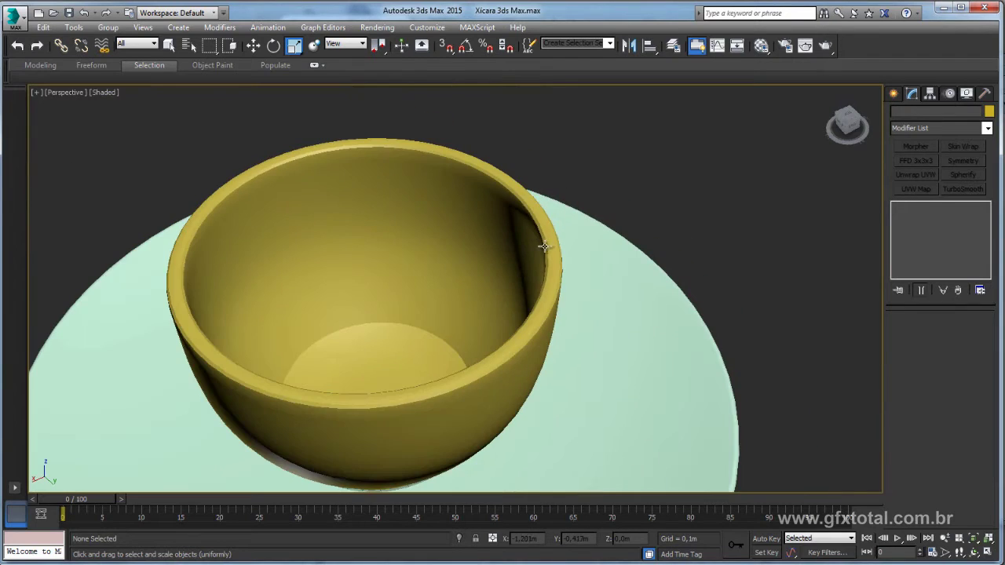
left_click(539, 235)
left_click(968, 333)
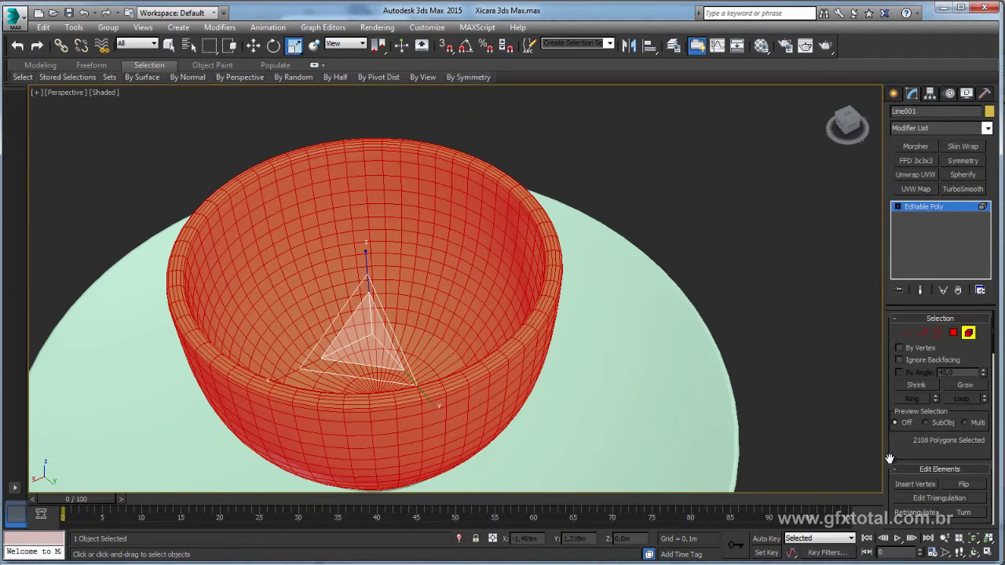
scroll(899, 446, "down", 5)
scroll(910, 455, "down", 1)
scroll(926, 440, "down", 3)
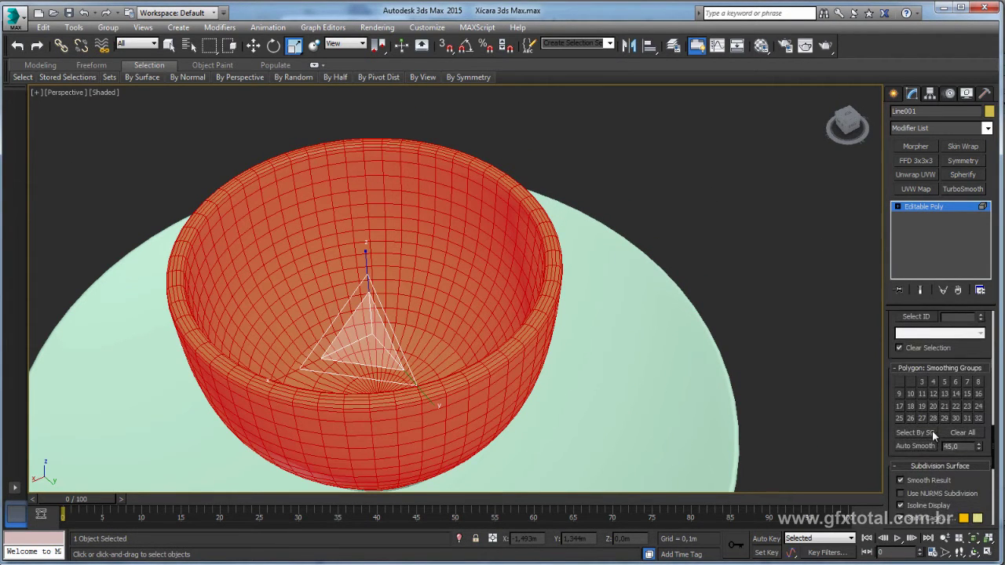
left_click(617, 307)
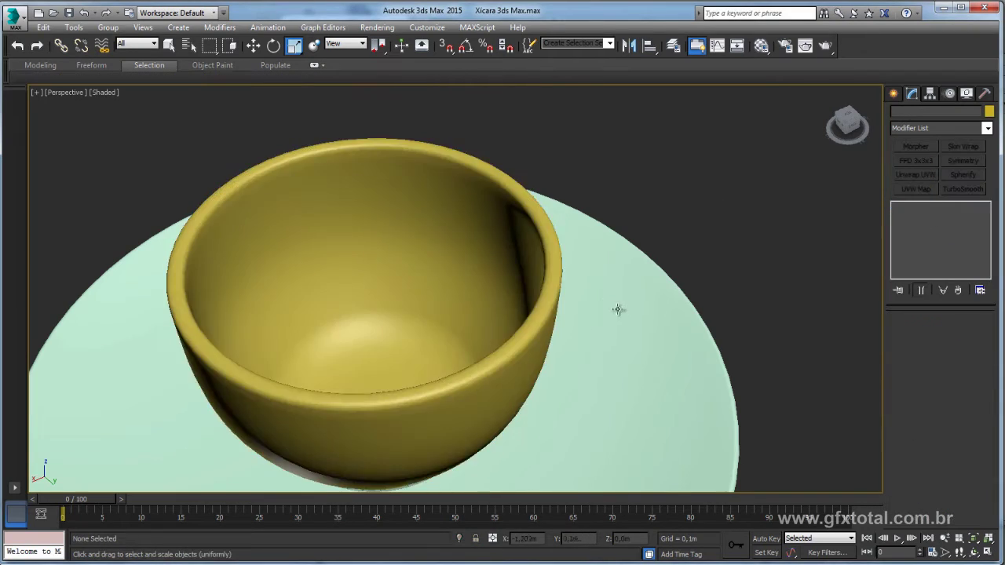
mouse_move(617, 307)
middle_mouse_down("alt")
mouse_move(606, 390)
mouse_move(635, 252)
mouse_move(529, 293)
middle_mouse_up("alt")
left_click(519, 292)
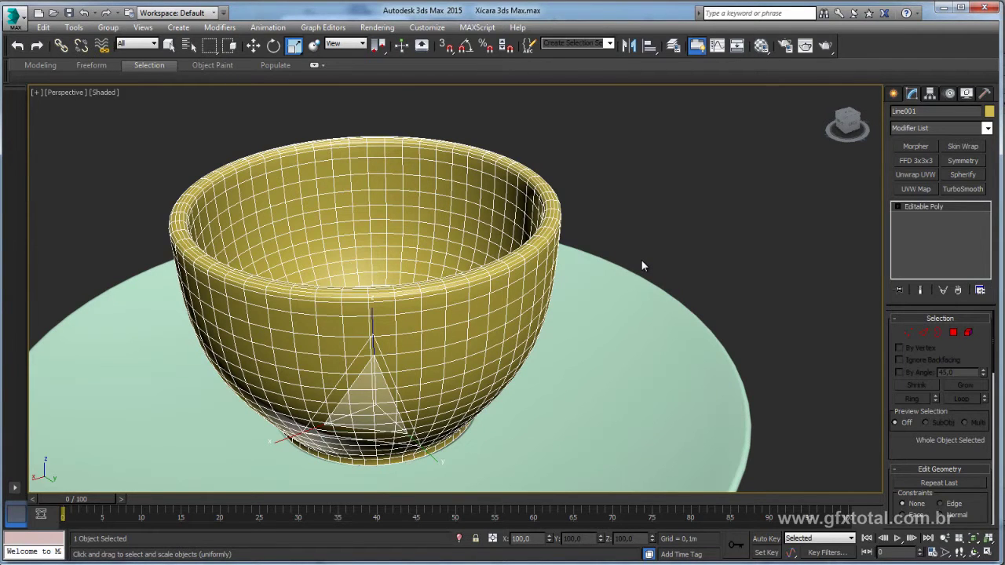
In the Left view, draw a tall Rectangle shape just right of the cup
key("l")
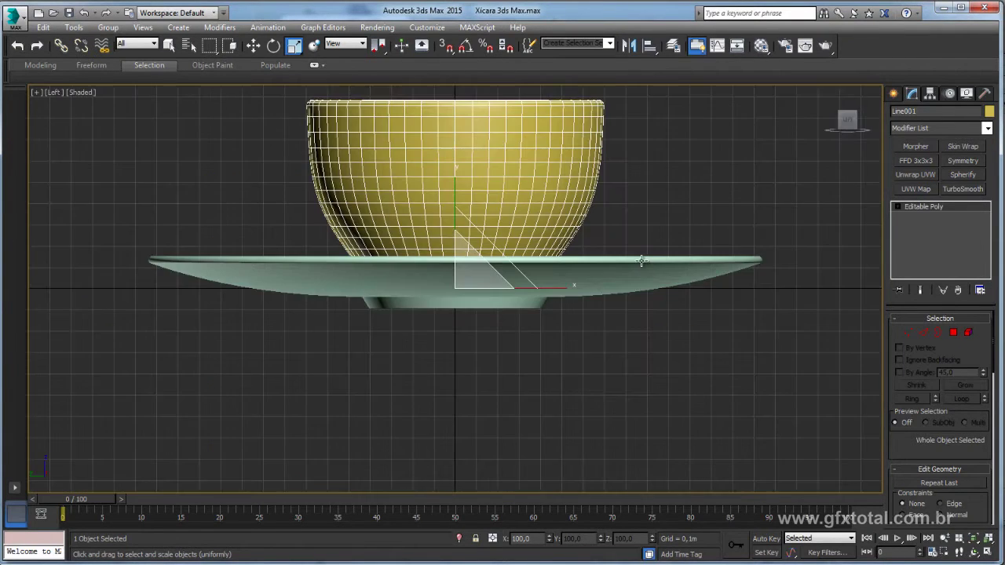
scroll(581, 325, "up", 2)
scroll(576, 361, "up", 3)
scroll(581, 351, "up", 2)
scroll(581, 351, "down", 2)
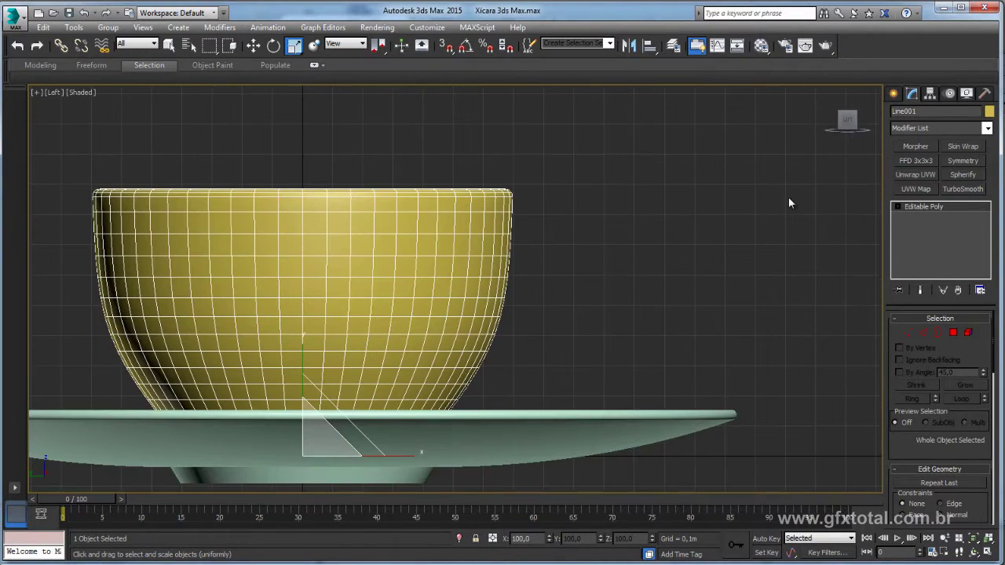
left_click(894, 94)
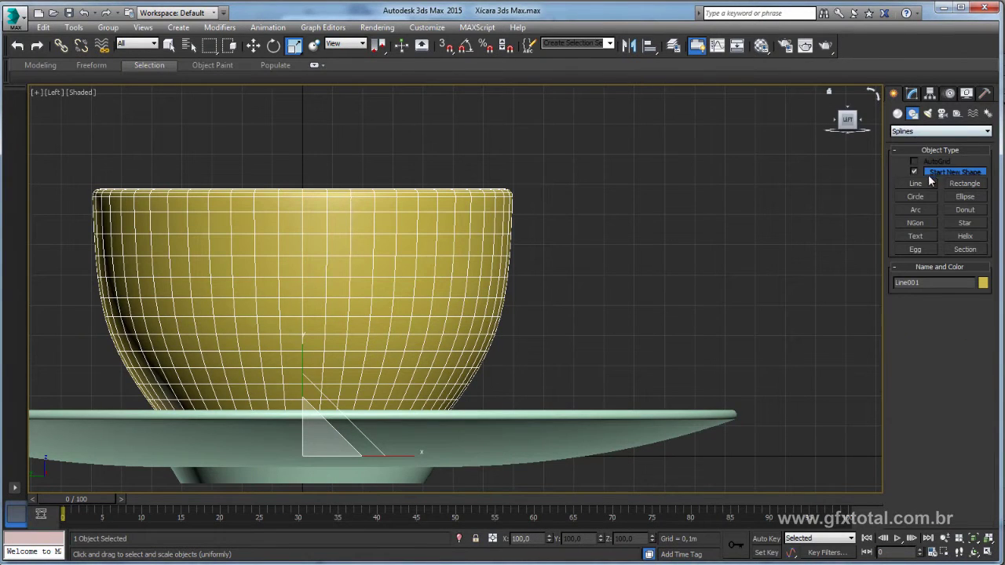
left_click(964, 184)
middle_click_drag(550, 214, 504, 209)
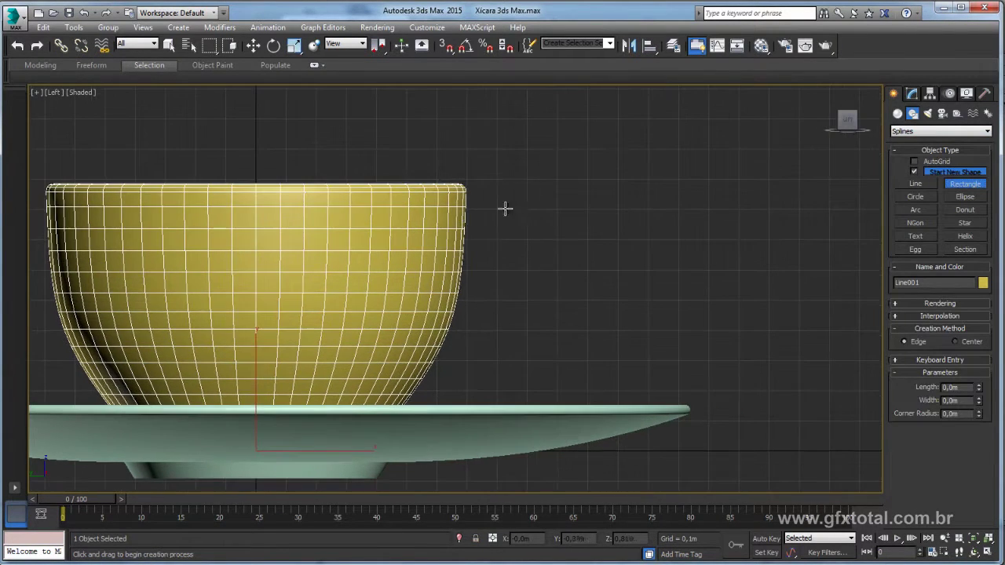
mouse_move(469, 220)
left_mouse_down()
mouse_move(496, 243)
mouse_move(564, 369)
left_mouse_up()
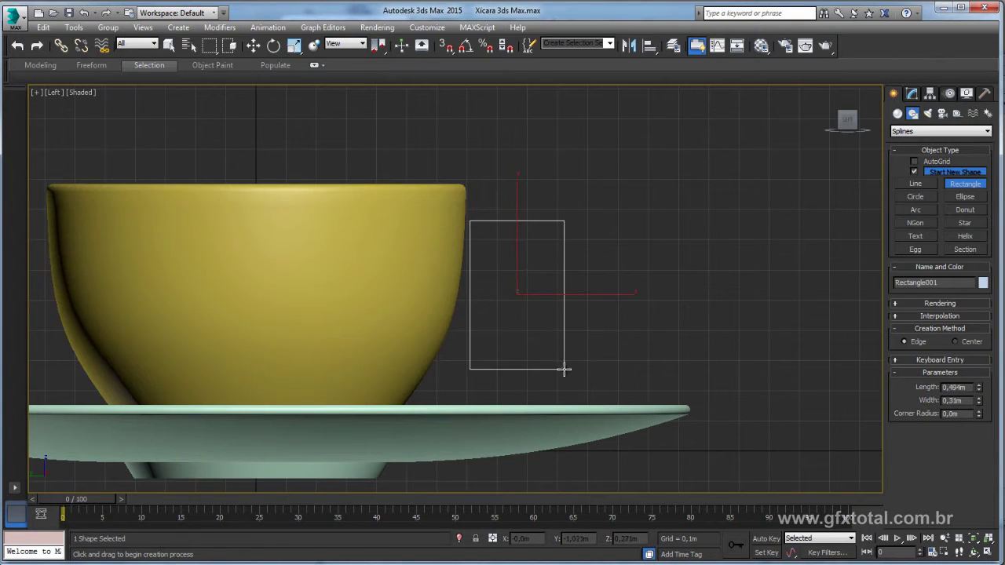
Convert the rectangle to an editable spline and enter Segment mode
right_click(562, 287)
right_click(562, 287)
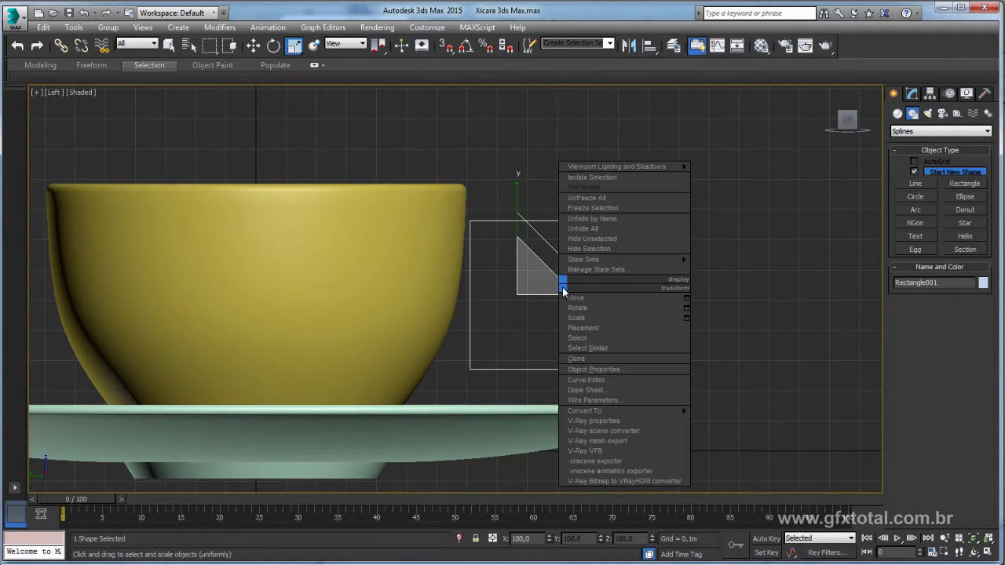
left_click(736, 411)
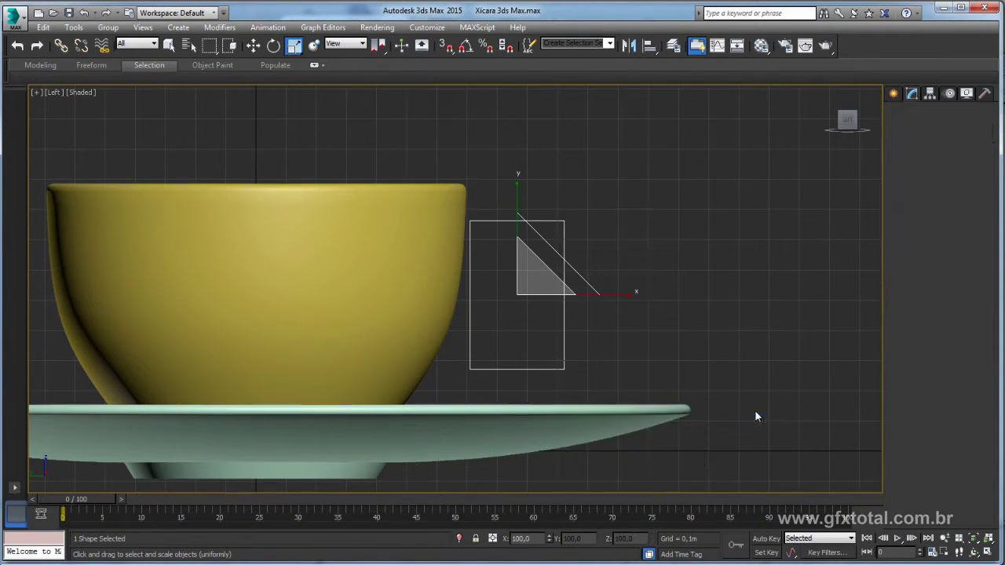
key("2")
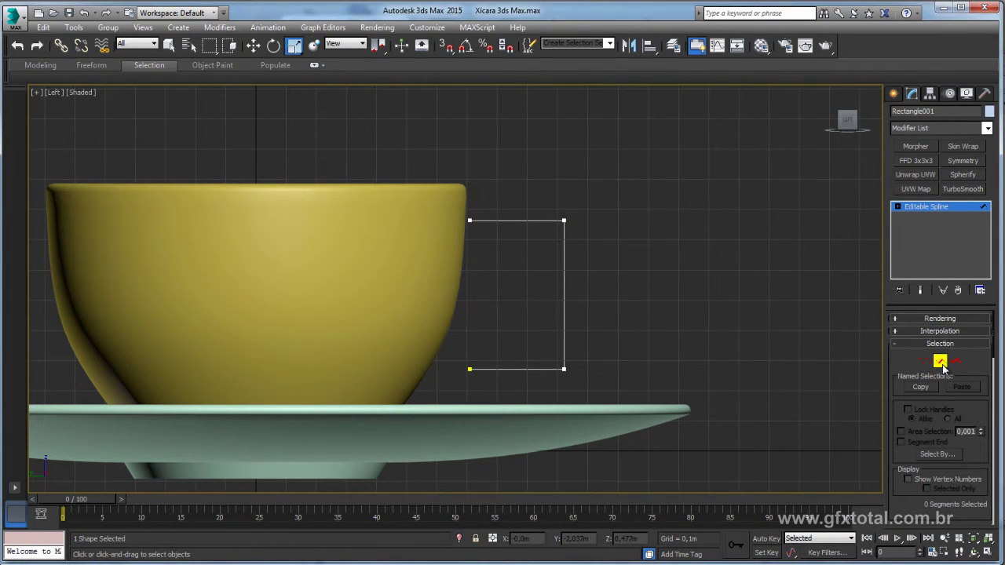
Select the rectangle's two right-hand vertices and fillet those corners round
middle_click_drag(792, 301, 822, 281)
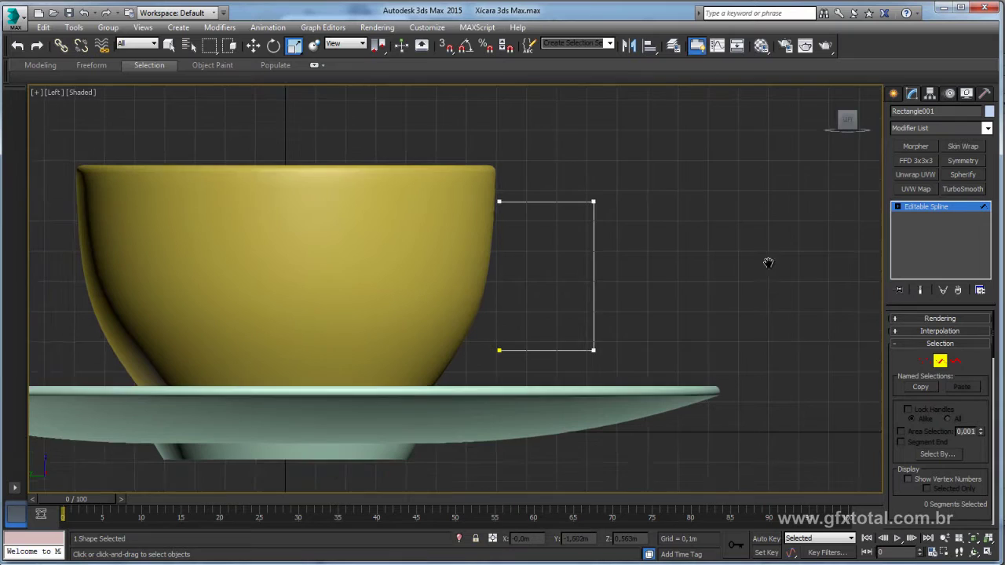
left_click(924, 361)
left_click_drag(654, 134, 569, 368)
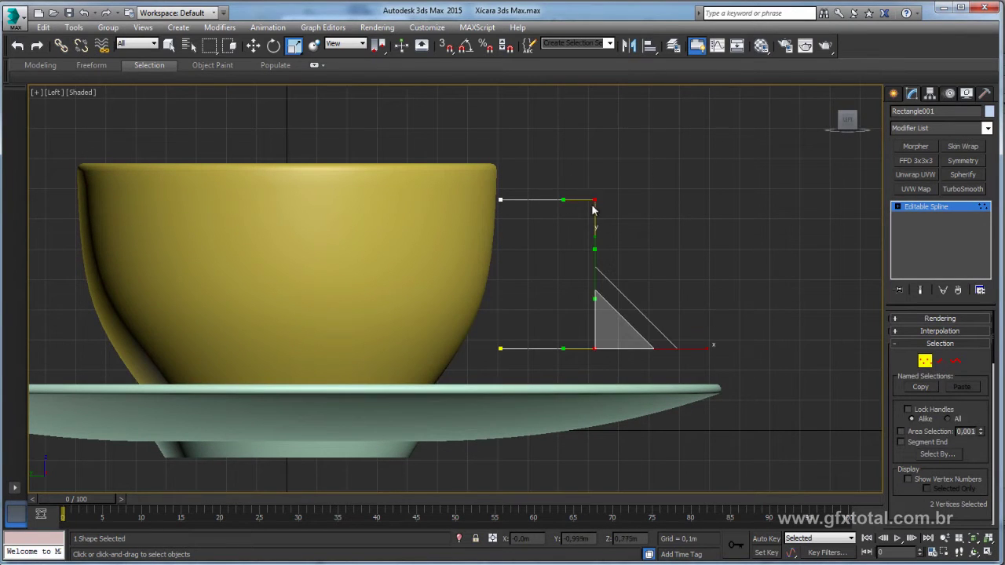
left_click_drag(980, 460, 967, 238)
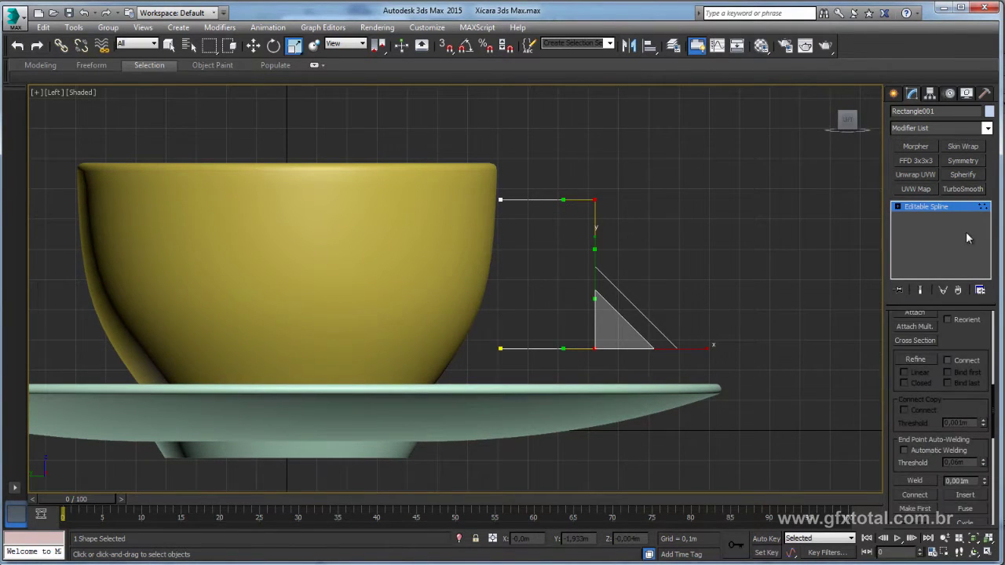
left_click_drag(973, 419, 967, 243)
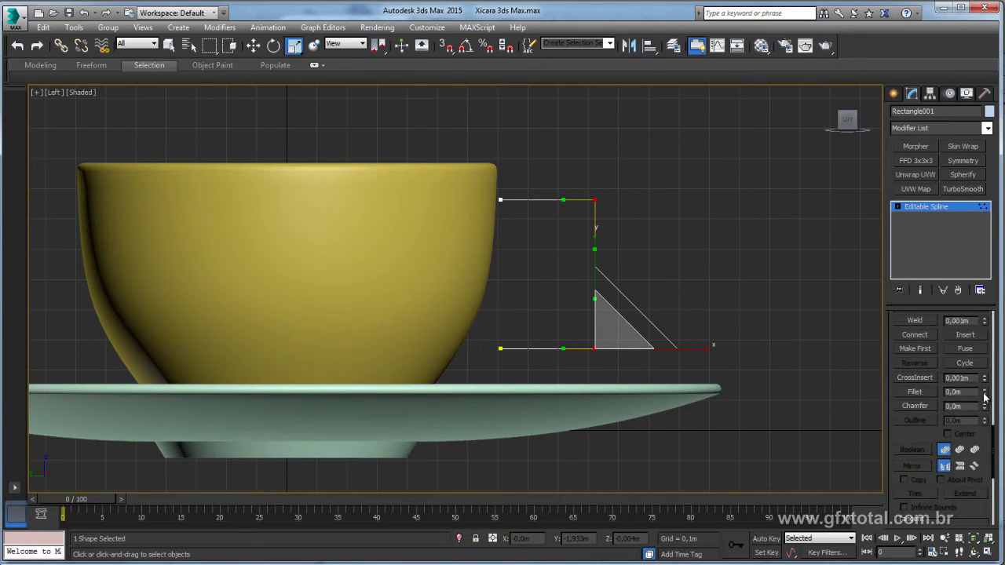
left_click_drag(986, 398, 986, 337)
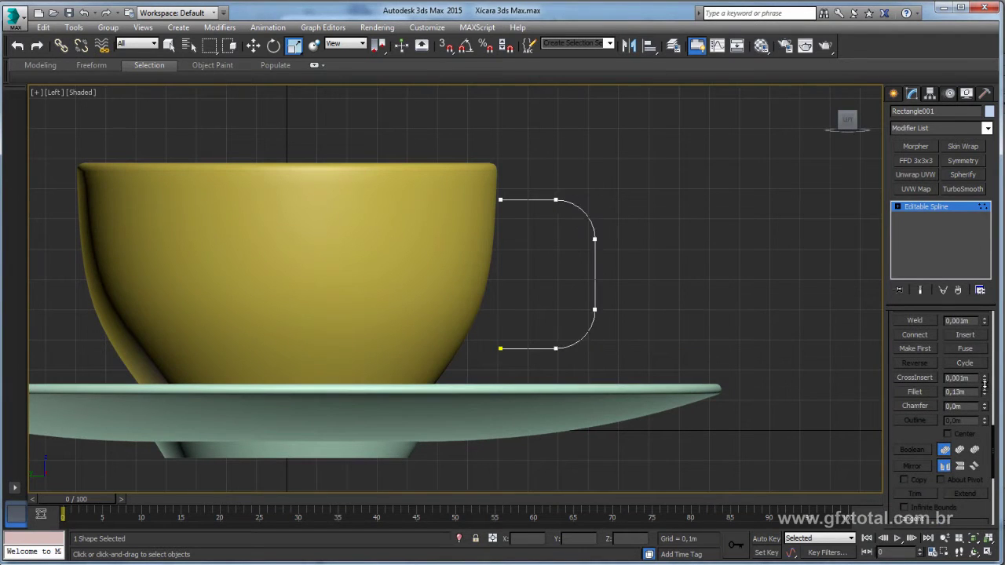
Move the top-right vertex up-left and the right-side vertex upward
right_click(695, 203)
left_click(730, 213)
left_click_drag(540, 209, 540, 210)
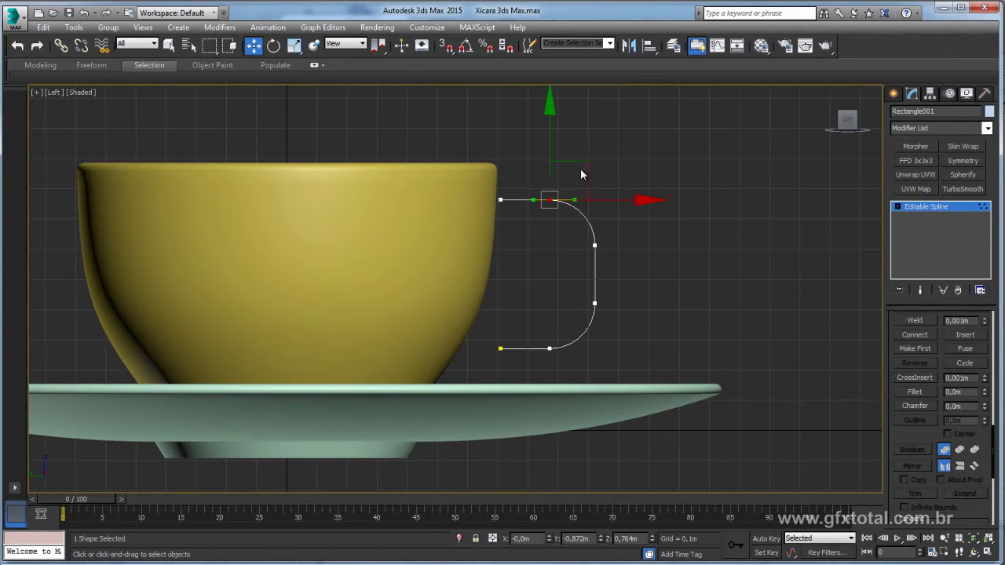
left_click_drag(572, 173, 561, 157)
left_click(594, 245)
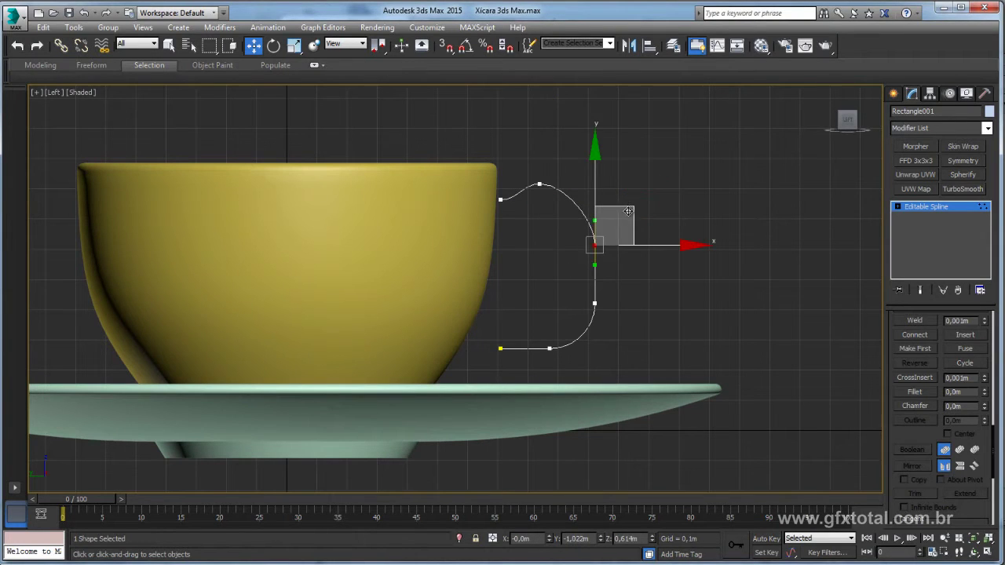
left_click_drag(594, 245, 594, 216)
Rotate the right vertex tangents, shift the lower right vertex left and pull the bottom end toward the cup wall
key("e")
left_click_drag(660, 164, 645, 154)
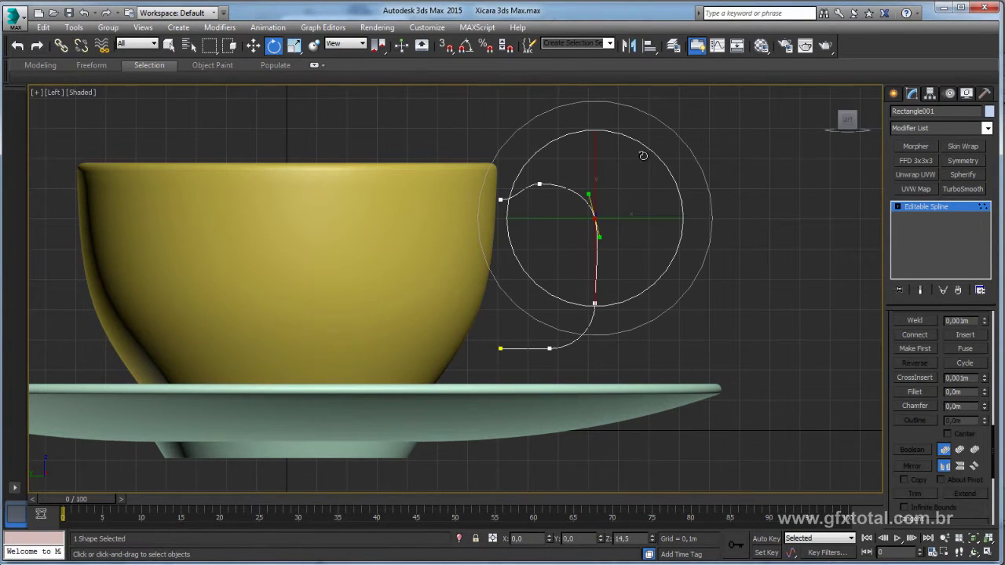
key("r")
left_click(594, 303)
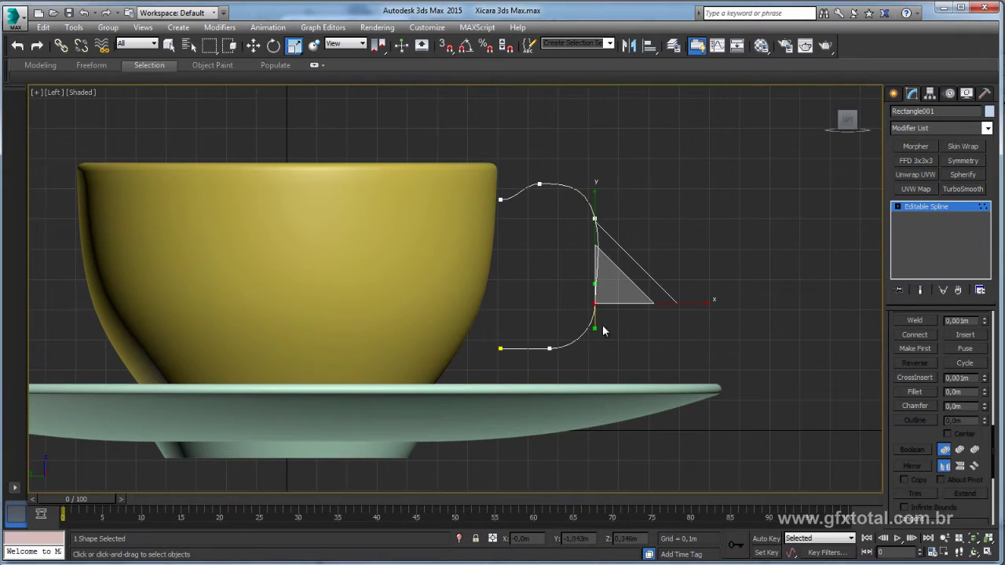
key("w")
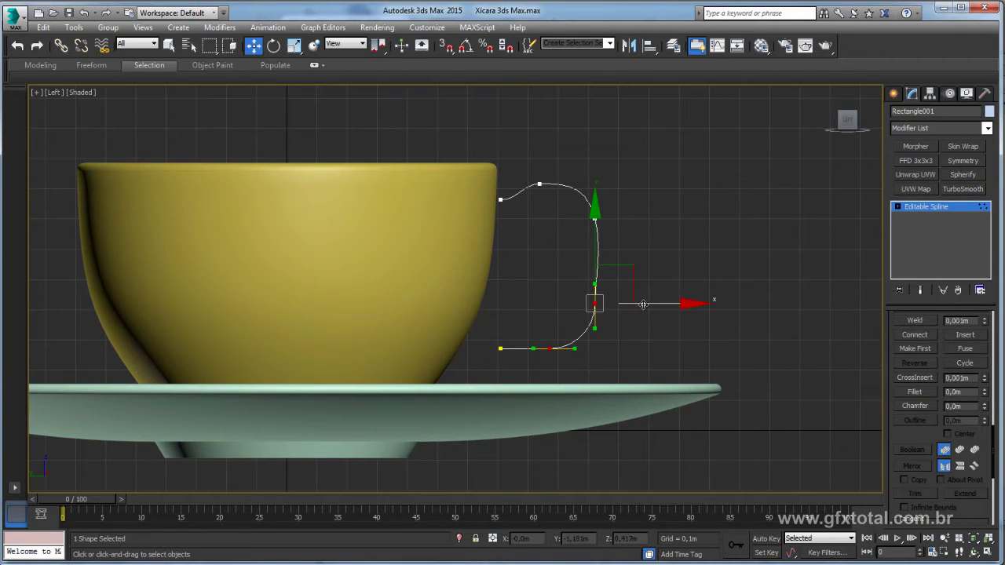
left_click_drag(637, 304, 616, 305)
left_click(497, 351)
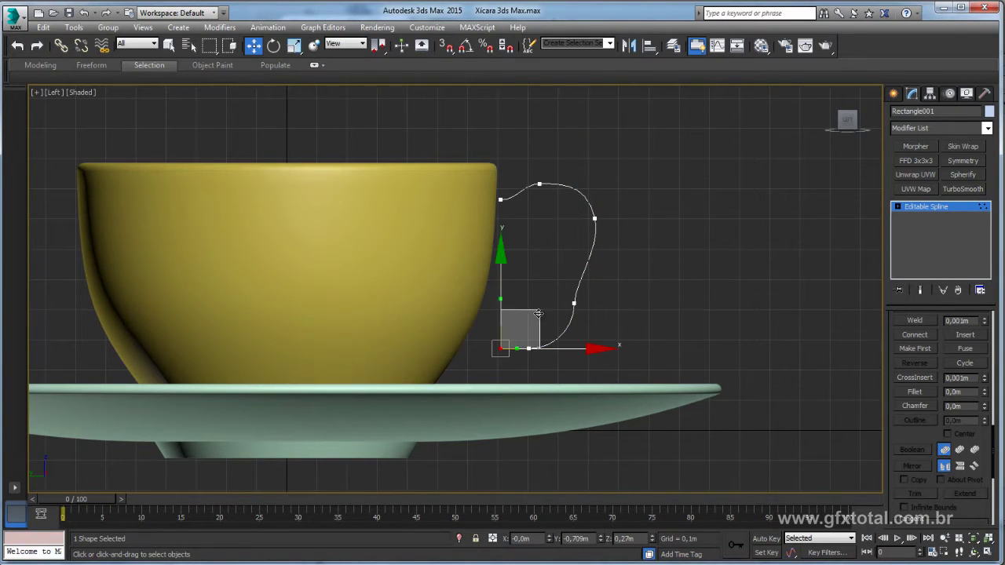
mouse_move(550, 325)
left_mouse_down()
mouse_move(507, 322)
mouse_move(583, 343)
mouse_move(534, 309)
left_mouse_up()
Rotate the lower-curve vertex's tangents to bend the curve and move it up and right
left_click(574, 303)
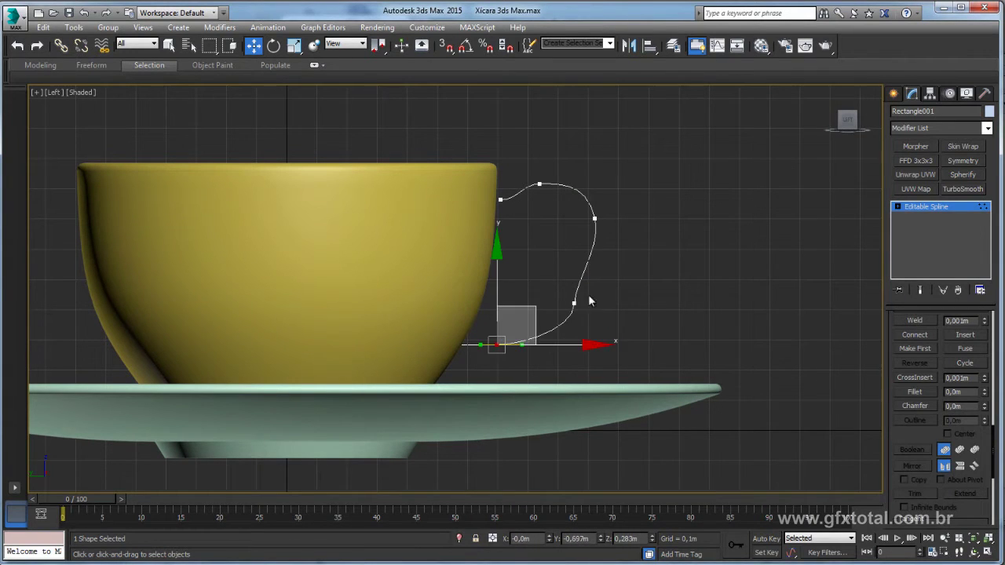
key("e")
mouse_move(629, 243)
left_mouse_down()
mouse_move(654, 261)
mouse_move(600, 274)
left_mouse_up()
key("w")
key("e")
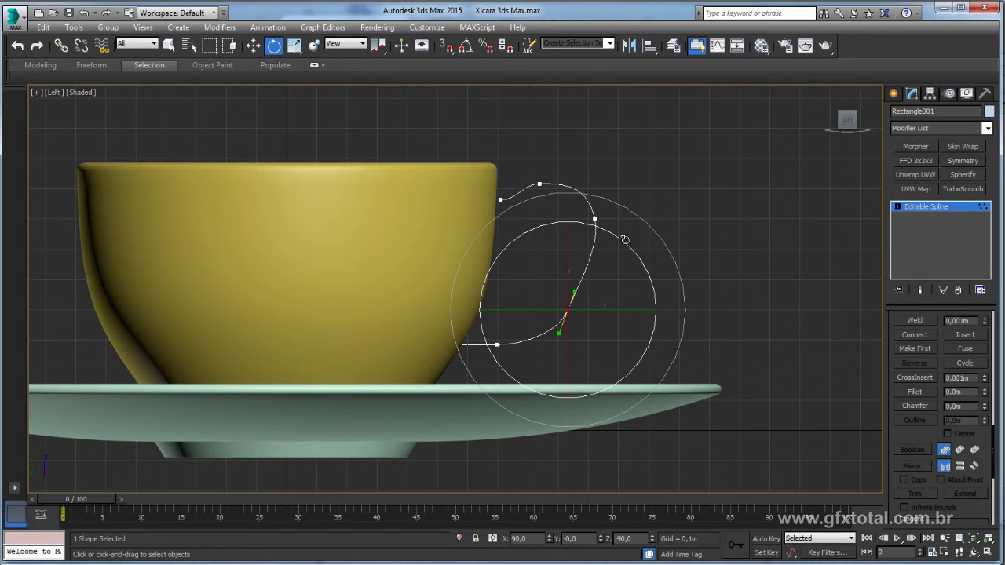
left_click_drag(627, 243, 634, 259)
key("w")
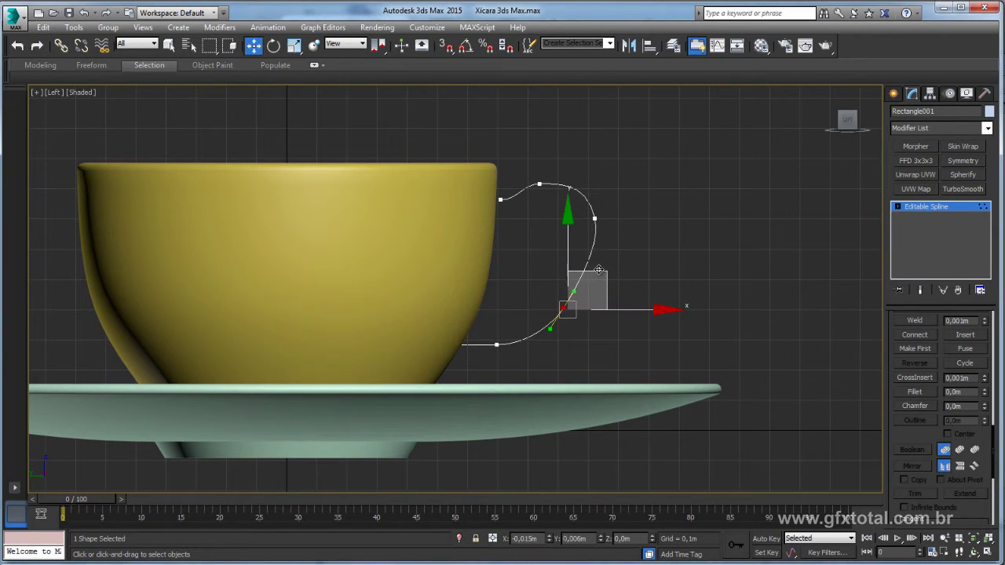
left_click_drag(604, 292, 633, 202)
Tilt the rim-end vertex's tangent downward and nudge that vertex slightly
left_click(539, 183)
left_click(500, 199)
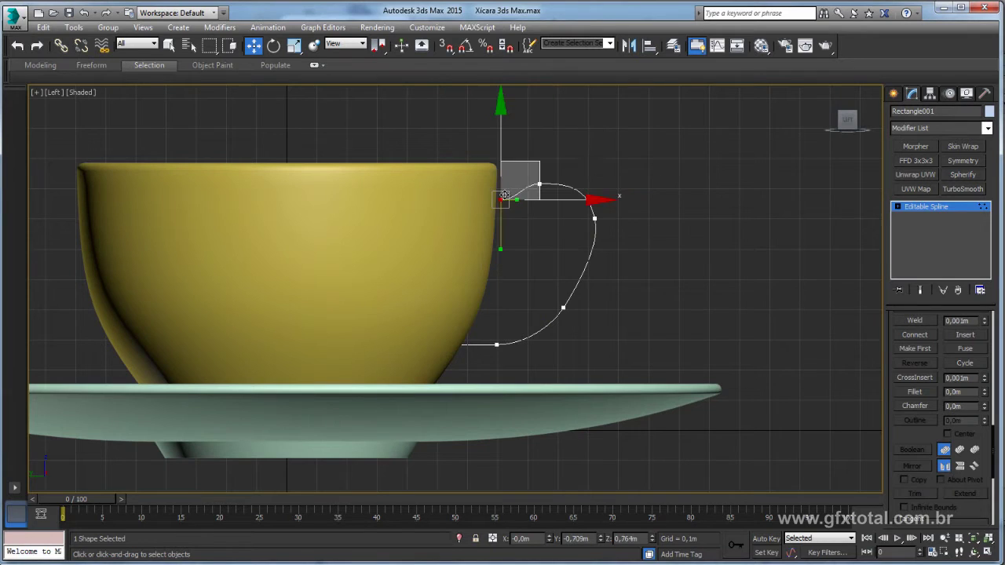
key("e")
left_click_drag(565, 150, 554, 137)
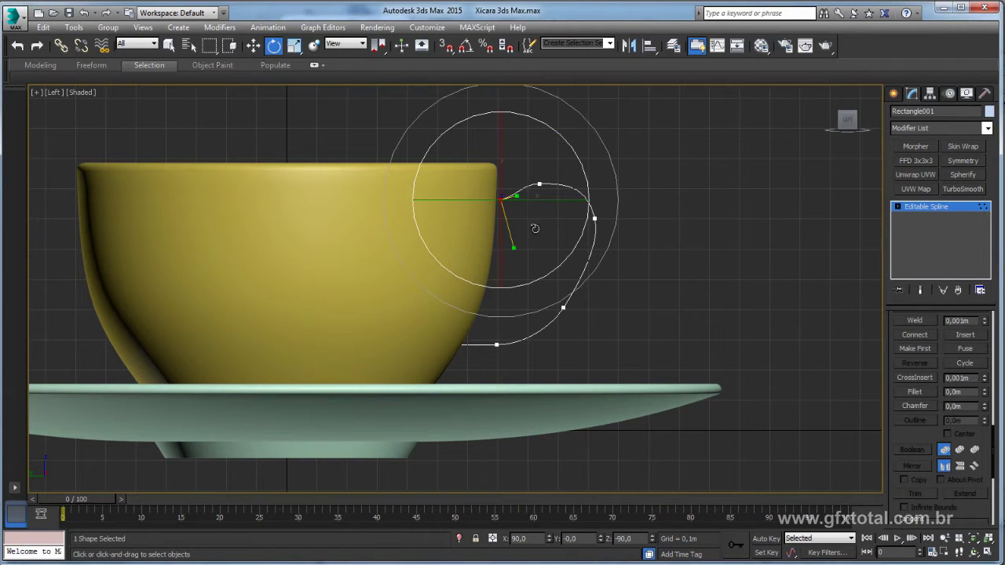
key("w")
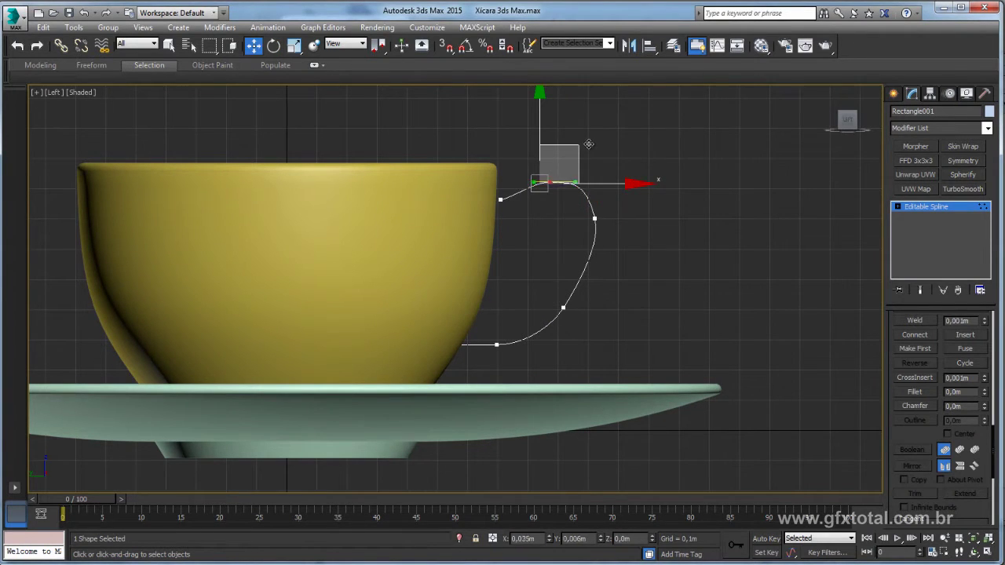
left_click_drag(539, 184, 546, 179)
key("r")
Lengthen the right vertex's tangents for a rounder curve, then leave vertex editing
left_click(594, 219)
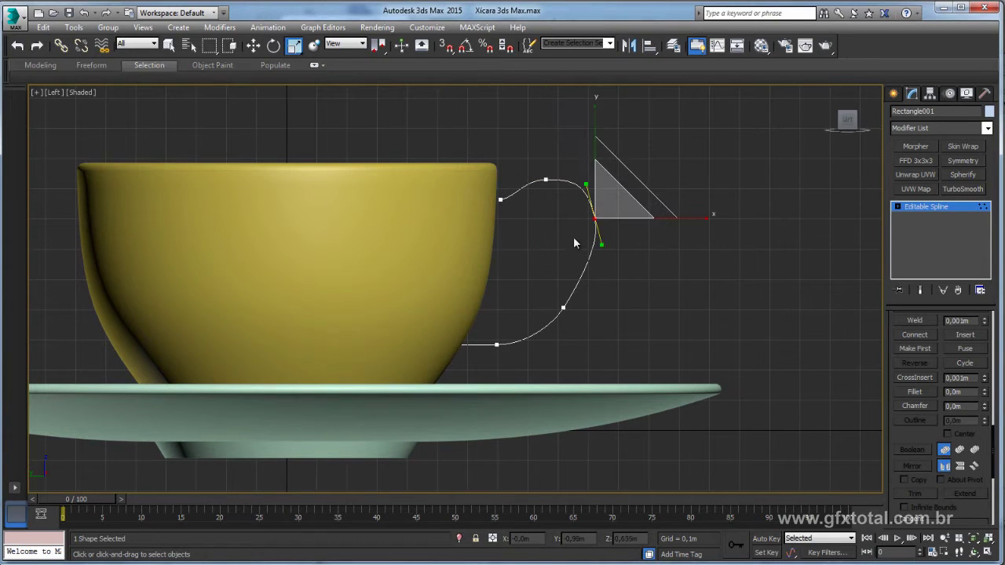
left_click_drag(611, 199, 625, 189)
left_click_drag(623, 179, 667, 176)
key("e")
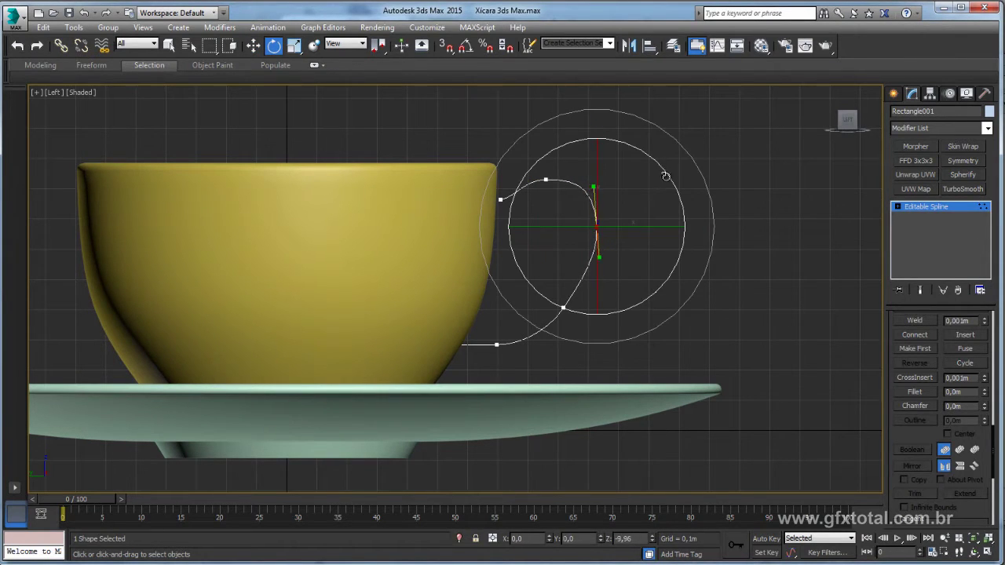
key("w")
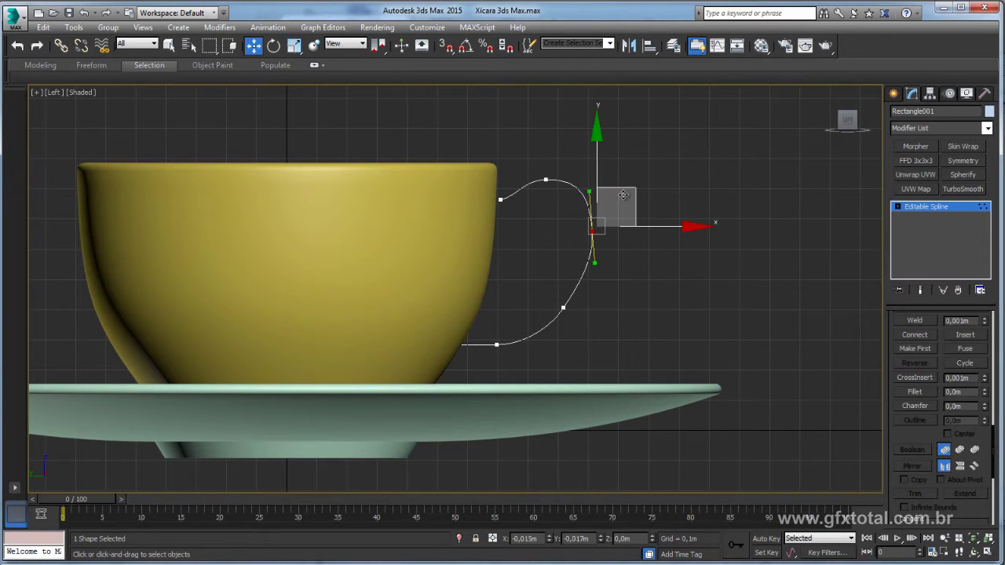
middle_click_drag(695, 217, 717, 247)
left_click(956, 209)
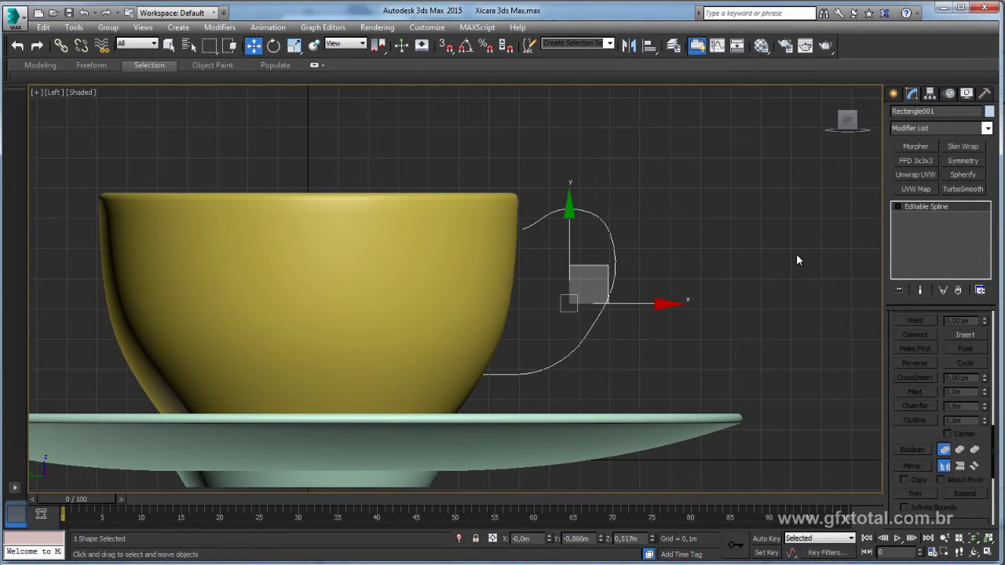
In the Perspective view, turn on Enable In Viewport in the spline's Rendering rollout
key("p")
middle_click_drag(766, 281, 760, 322, "alt")
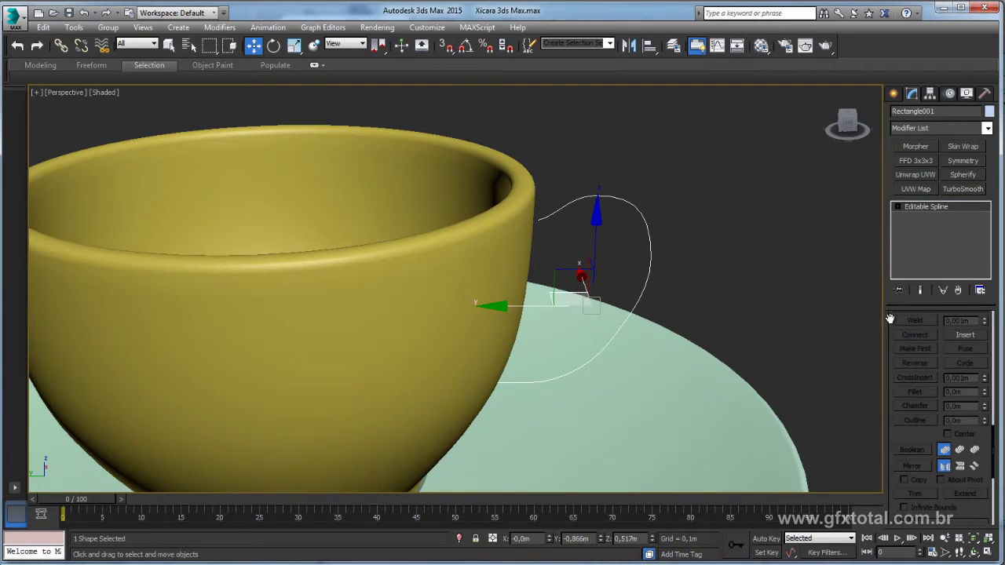
scroll(895, 326, "up", 3)
scroll(918, 349, "up", 3)
scroll(902, 337, "up", 3)
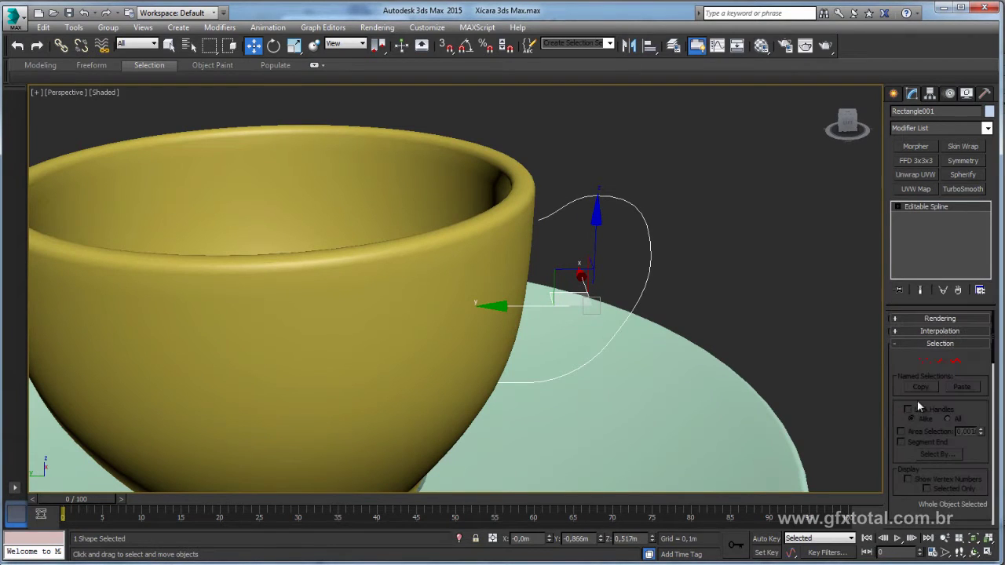
left_click(905, 318)
left_click(899, 338)
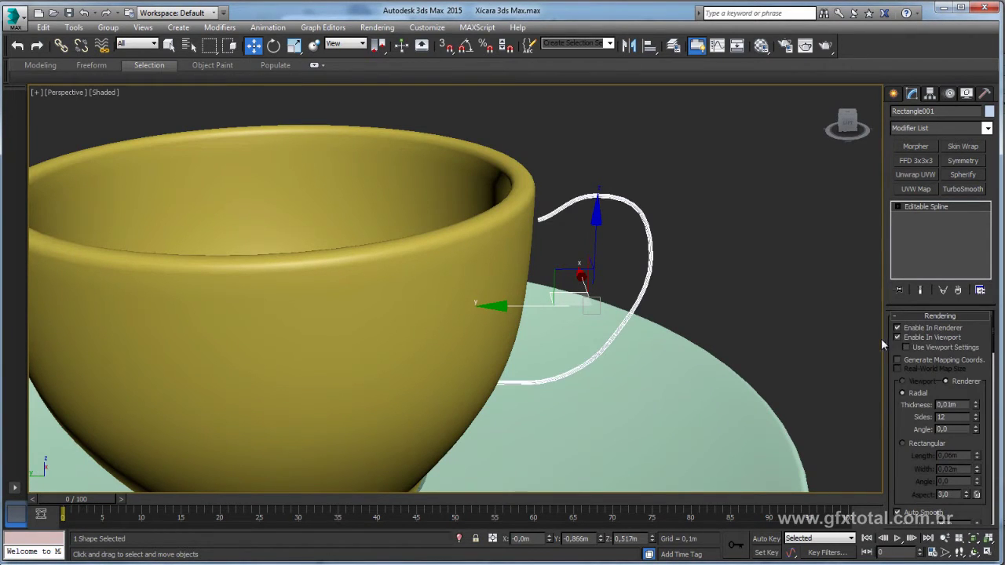
Set the handle tube's rendering thickness to 0.076m
left_click_drag(977, 407, 977, 369)
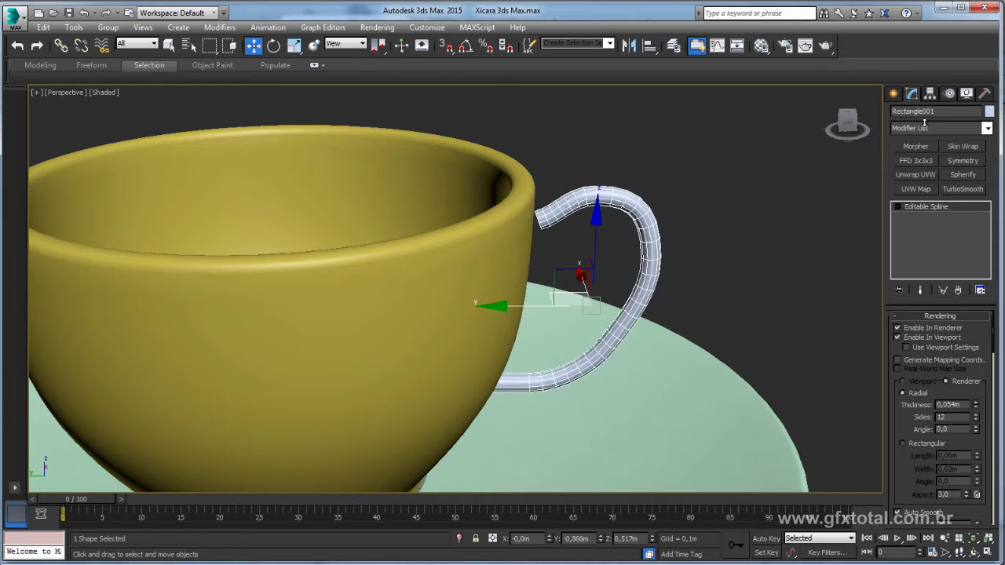
left_click_drag(975, 404, 976, 413)
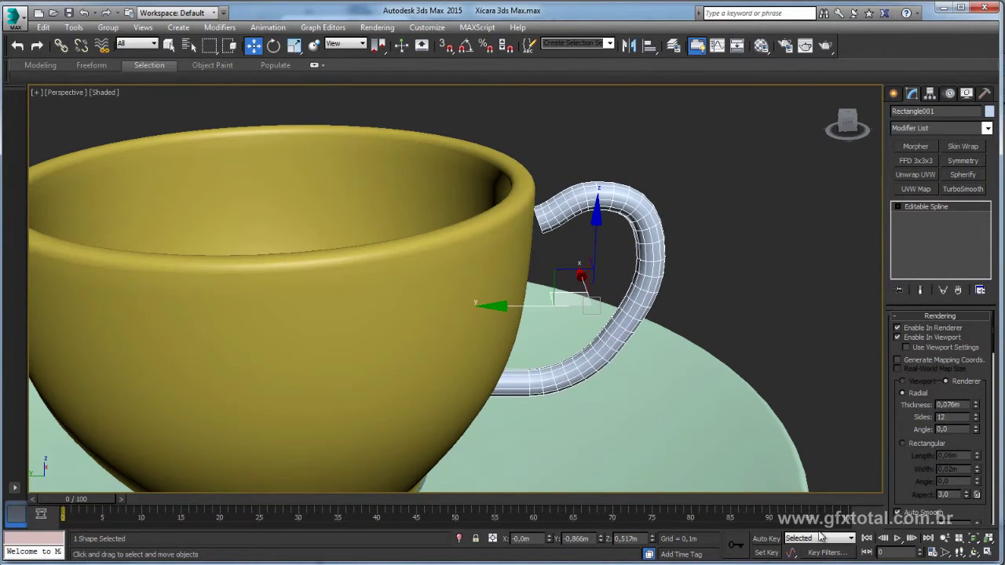
middle_click_drag(754, 271, 672, 309, "alt")
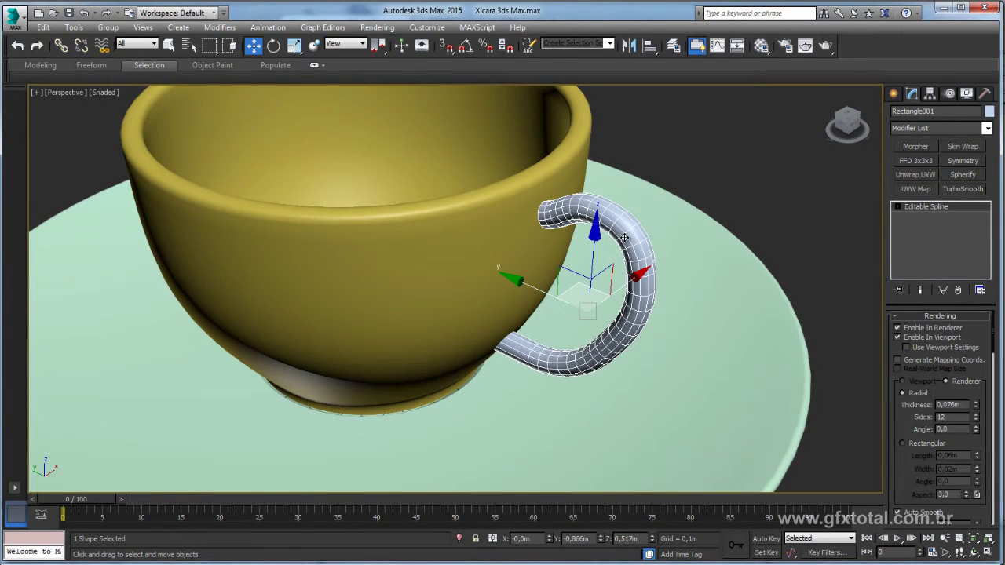
mouse_move(425, 228)
middle_mouse_down("alt")
mouse_move(437, 258)
mouse_move(457, 265)
middle_mouse_up("alt")
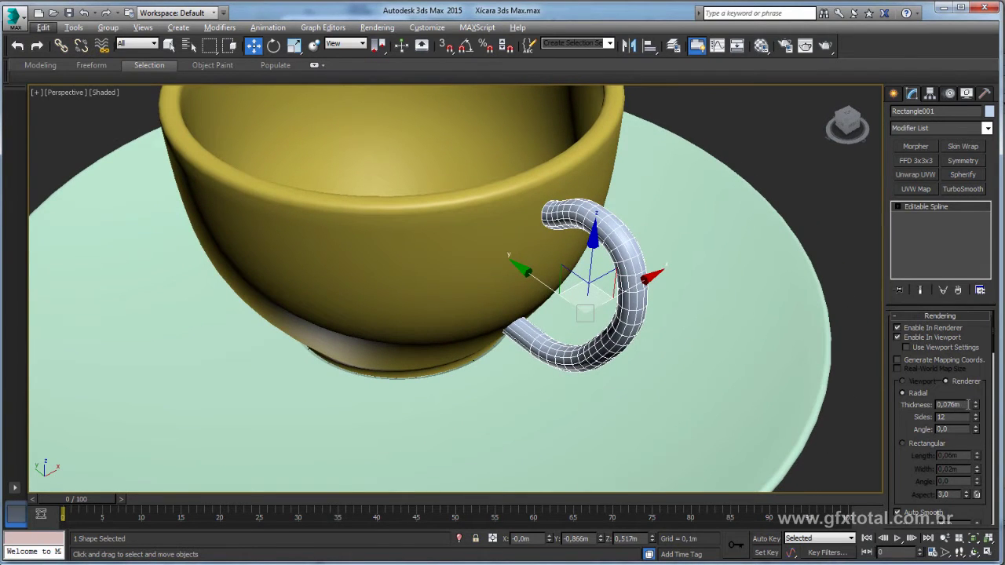
double_click(964, 404)
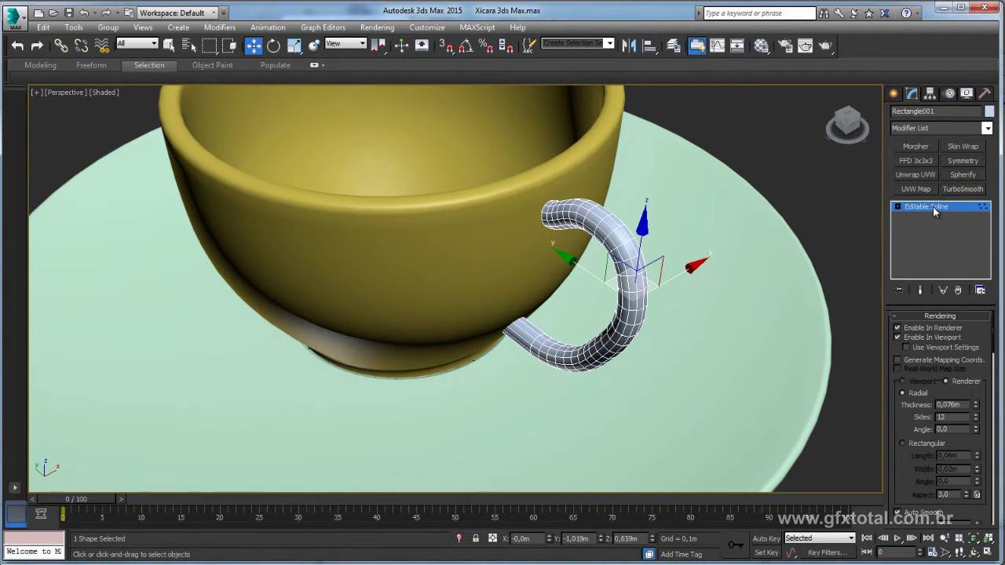
Non-uniformly scale the handle into a flatter, wider band
left_click(294, 46)
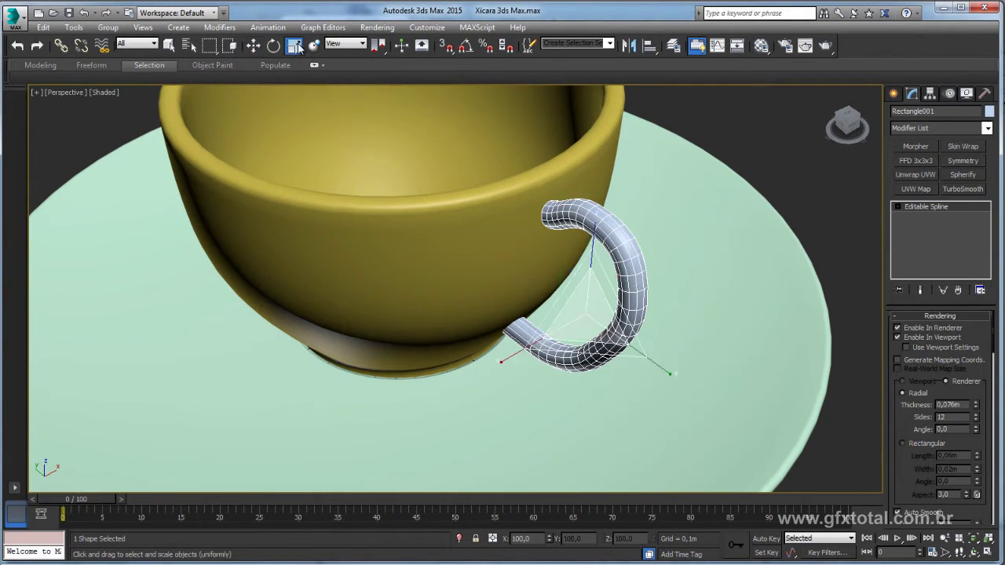
left_click_drag(523, 353, 464, 382)
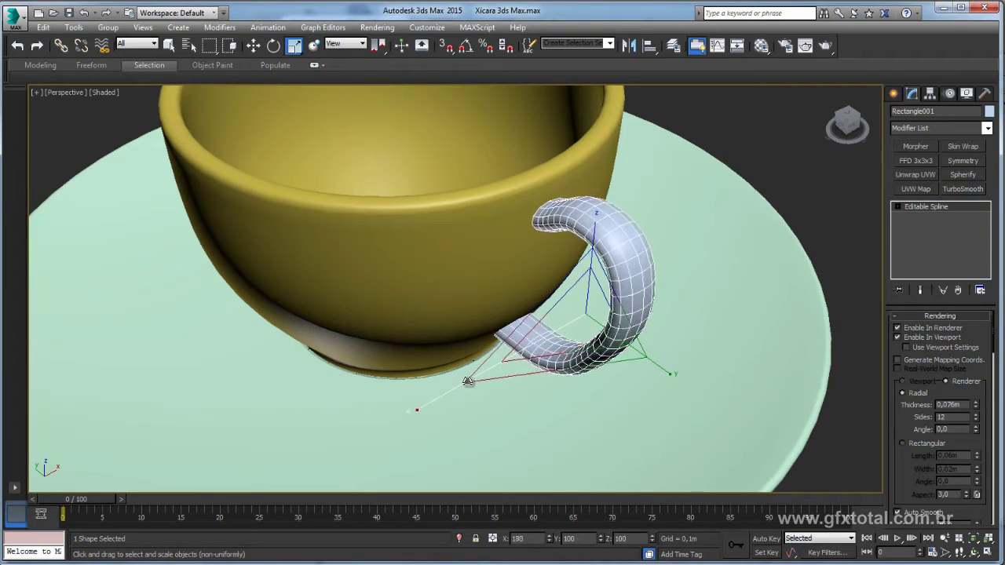
mouse_move(464, 382)
middle_mouse_down("alt")
mouse_move(544, 324)
mouse_move(460, 298)
mouse_move(447, 259)
mouse_move(534, 254)
mouse_move(656, 306)
mouse_move(656, 368)
mouse_move(653, 313)
mouse_move(664, 293)
middle_mouse_up("alt")
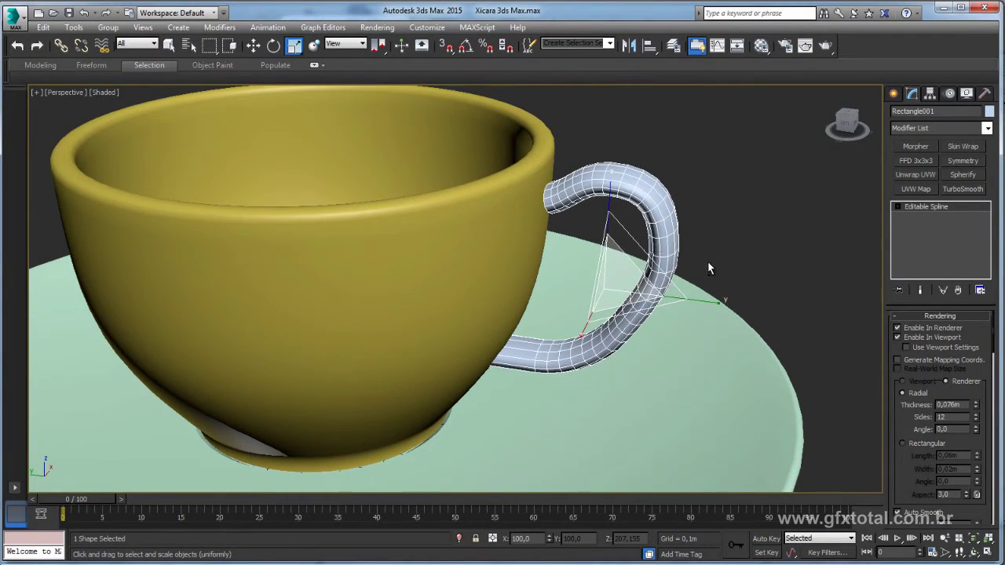
middle_click_drag(707, 269, 726, 277, "alt")
Reduce the handle tube's rendering sides from 12 to 8
left_click_drag(902, 418, 904, 395)
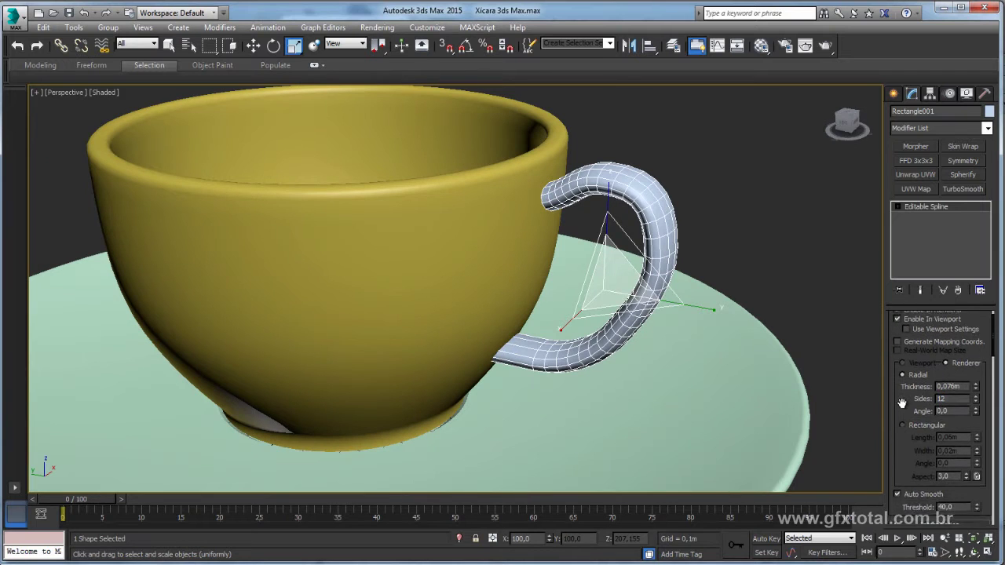
left_click_drag(977, 401, 972, 432)
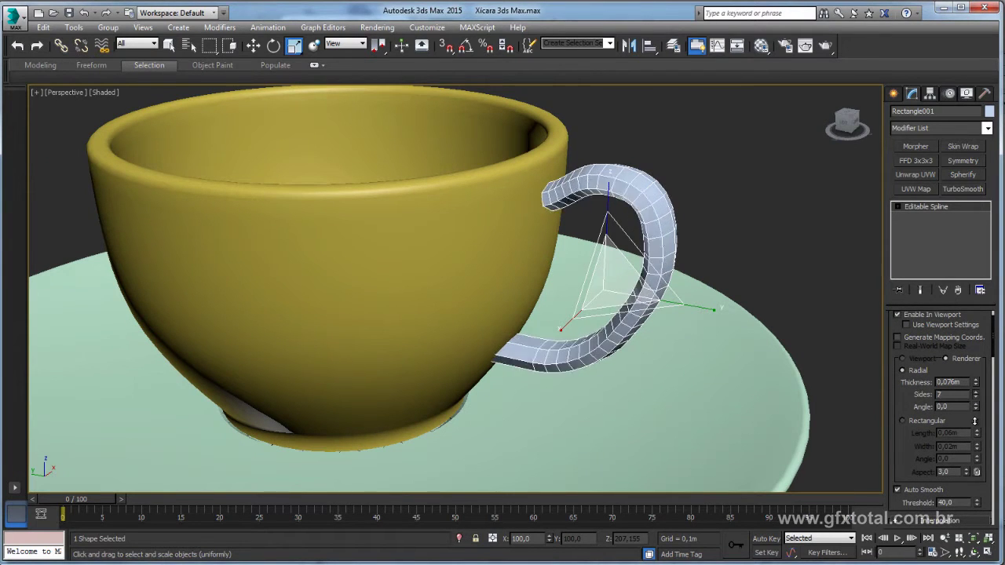
mouse_move(682, 237)
middle_mouse_down("alt")
mouse_move(780, 218)
mouse_move(730, 282)
mouse_move(672, 244)
middle_mouse_up("alt")
type("8")
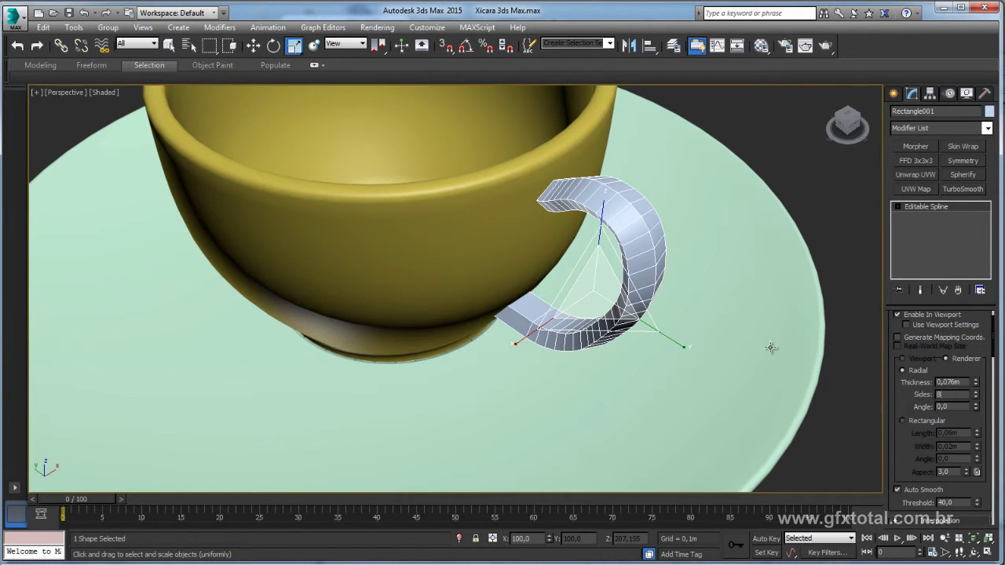
key("Return")
middle_click_drag(644, 285, 698, 254, "alt")
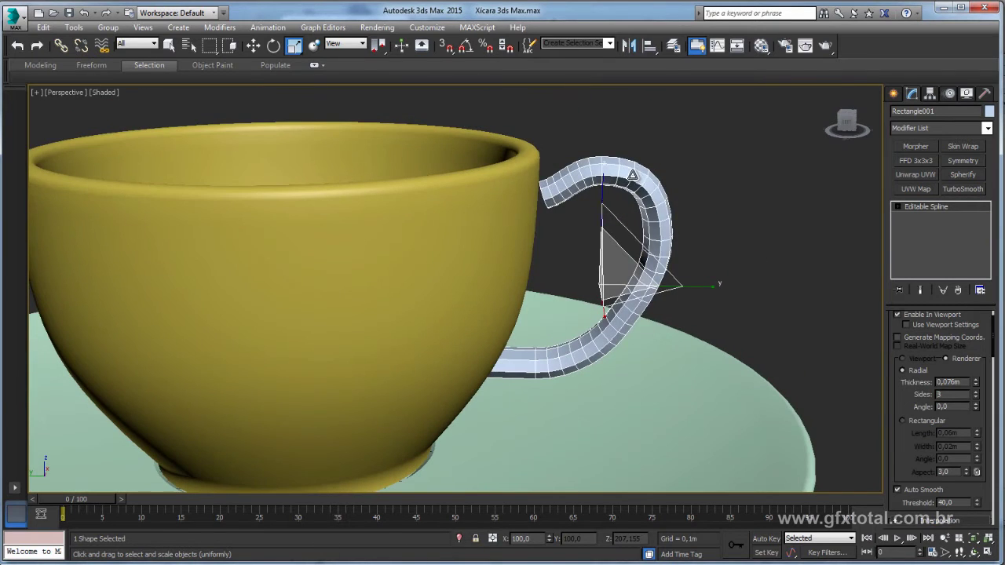
Convert the handle to an Editable Poly and enter Polygon mode
right_click(619, 168)
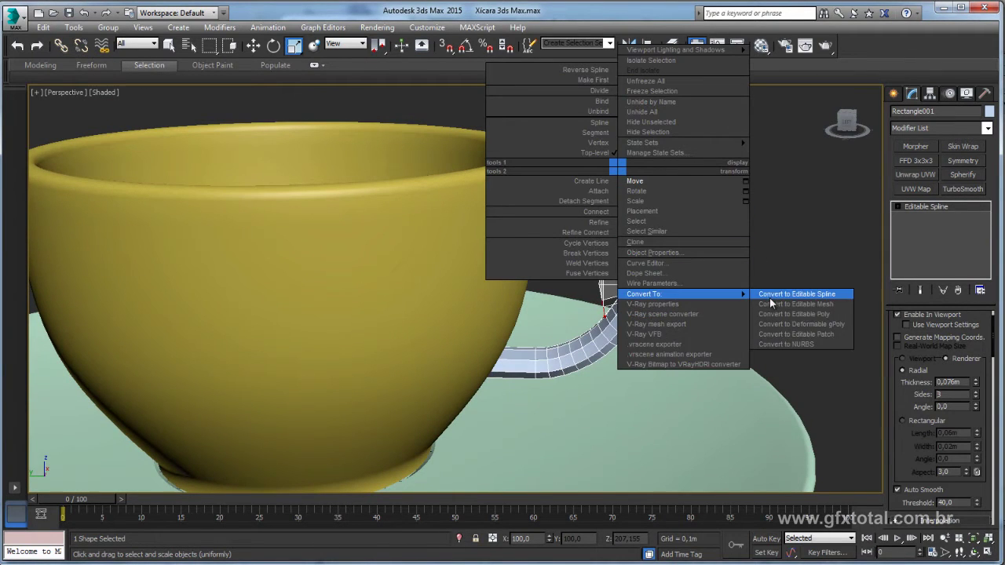
left_click(816, 314)
left_click(953, 332)
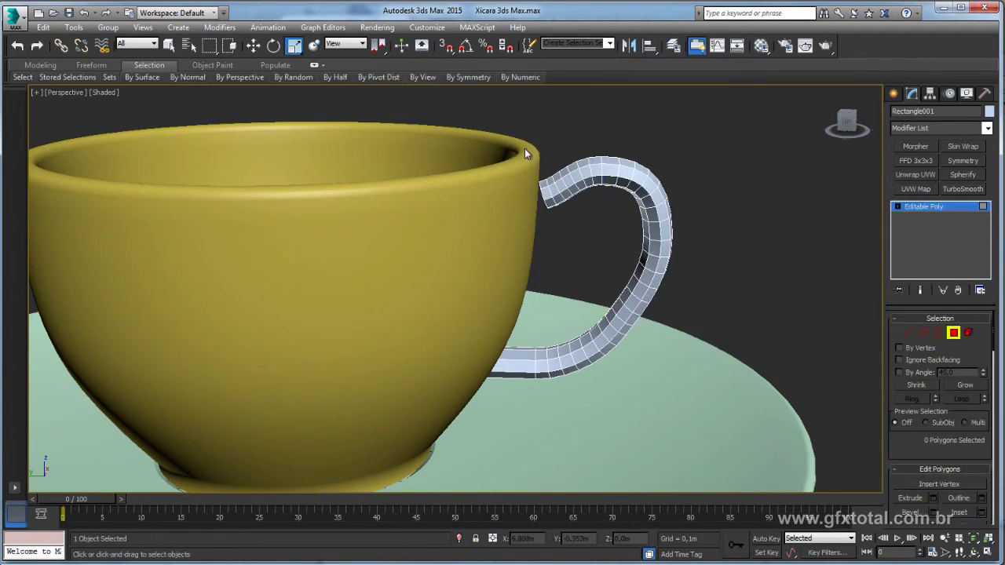
middle_click_drag(481, 298, 459, 319, "alt")
left_click(515, 353)
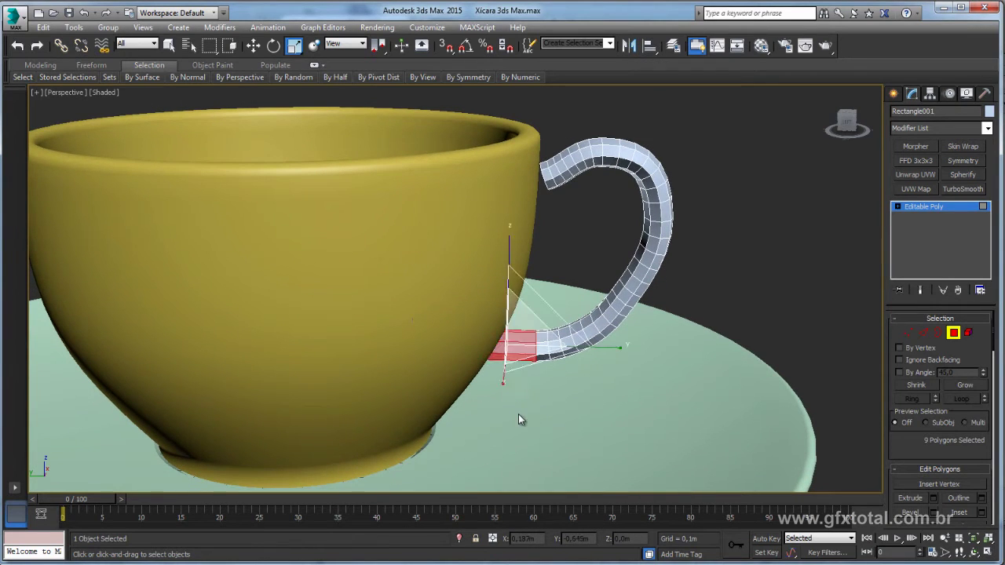
left_click(590, 406)
mouse_move(589, 405)
middle_mouse_down("alt")
mouse_move(547, 223)
mouse_move(561, 267)
middle_mouse_up("alt")
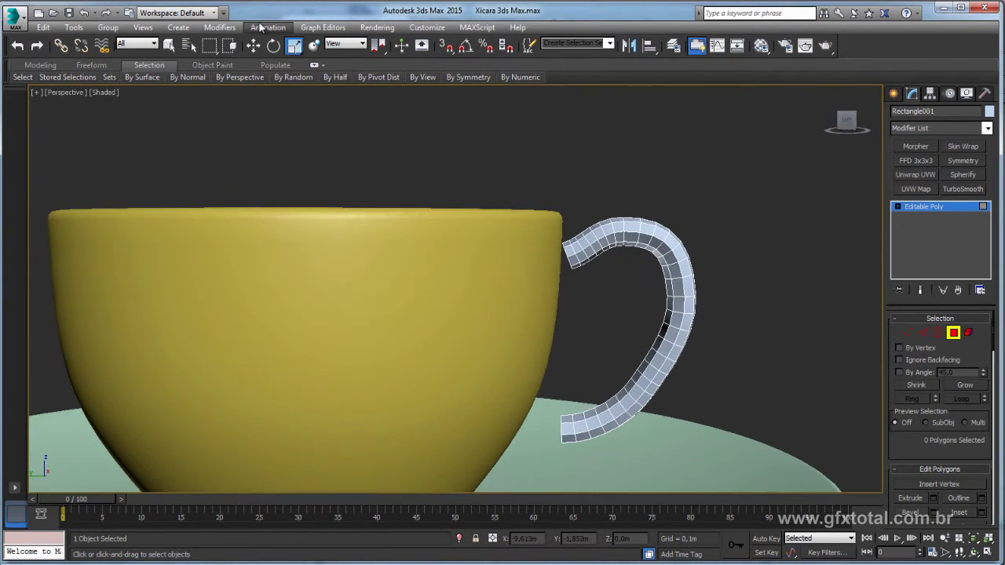
Switch the selection region to circular and try a region selection near the rim
mouse_move(209, 45)
left_mouse_down()
mouse_move(215, 95)
mouse_move(210, 86)
left_mouse_up()
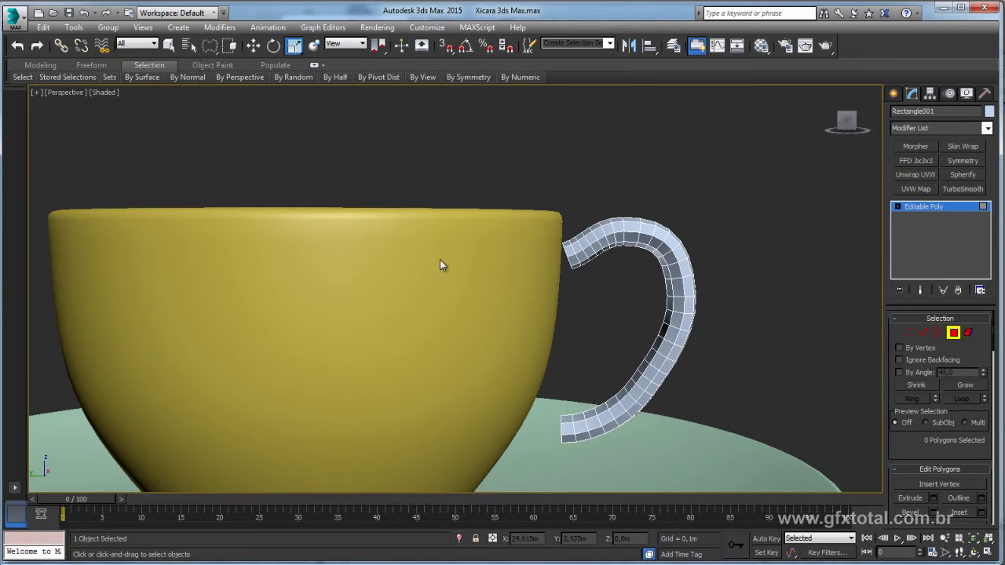
mouse_move(502, 267)
left_mouse_down()
mouse_move(566, 242)
mouse_move(574, 249)
left_mouse_up()
left_click_drag(587, 298, 574, 320)
scroll(589, 280, "up", 2)
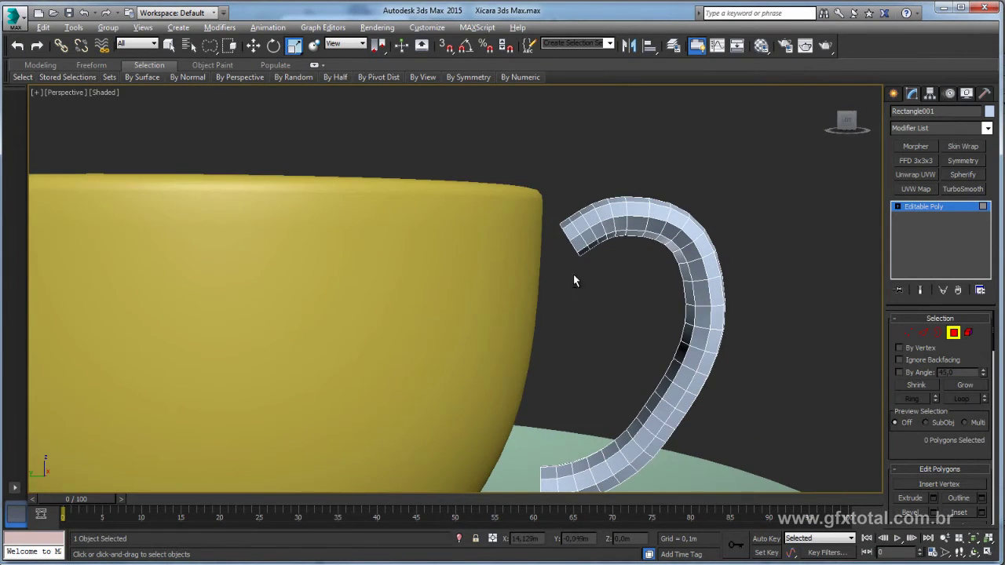
middle_click_drag(573, 280, 557, 313, "alt")
Select the whole handle as an element and Relax its mesh
left_click(968, 332)
left_click(690, 325)
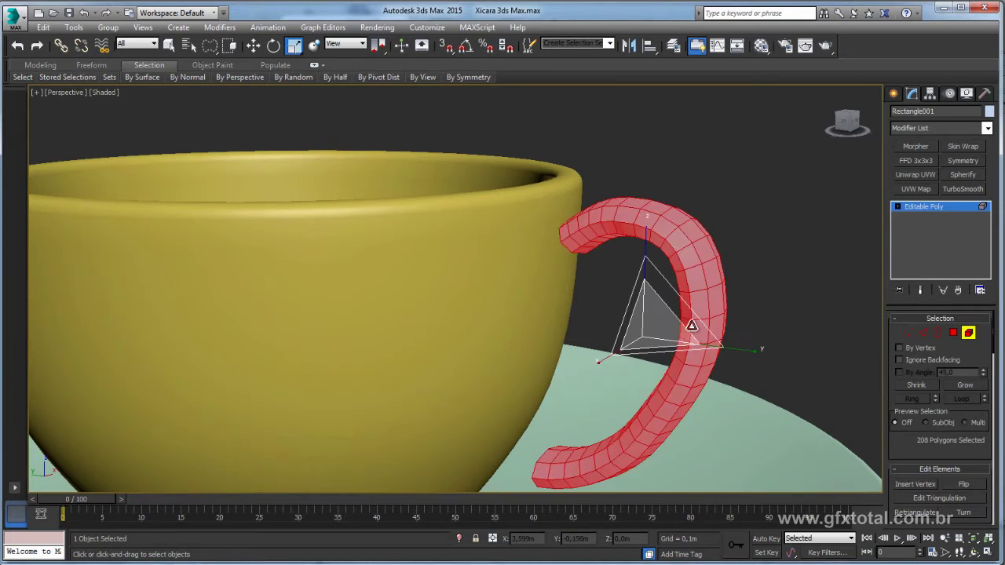
scroll(749, 345, "down", 2)
scroll(755, 348, "up", 4)
scroll(746, 354, "down", 4)
scroll(746, 358, "down", 2)
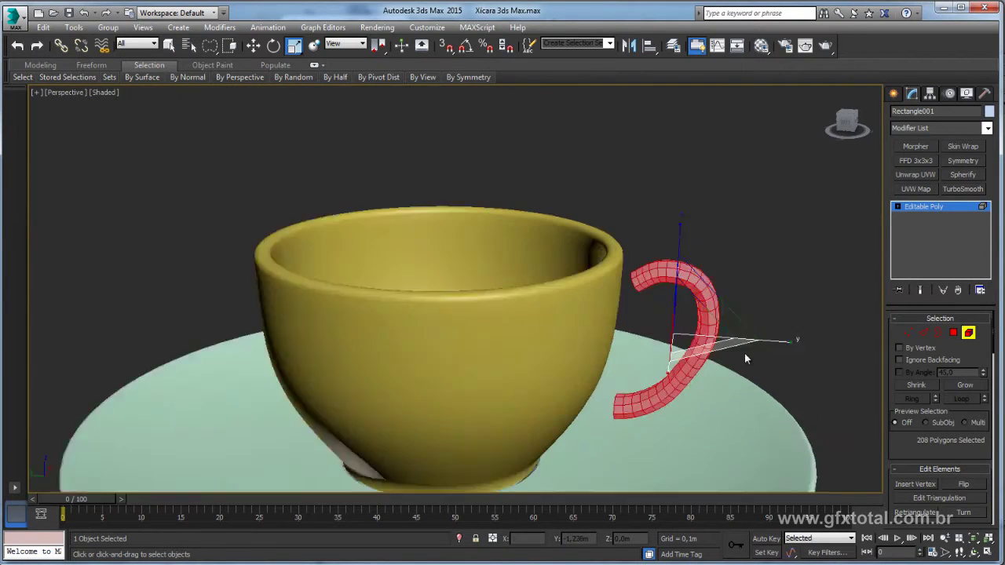
scroll(746, 359, "up", 3)
scroll(942, 392, "down", 3)
scroll(945, 397, "down", 3)
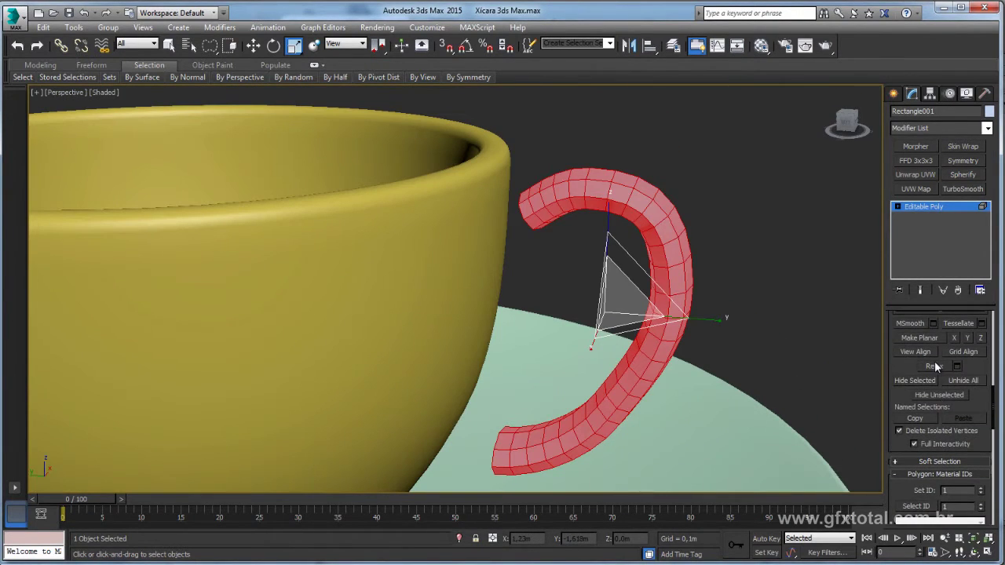
left_click(934, 365)
mouse_move(746, 234)
middle_mouse_down("alt")
mouse_move(758, 236)
mouse_move(696, 229)
middle_mouse_up("alt")
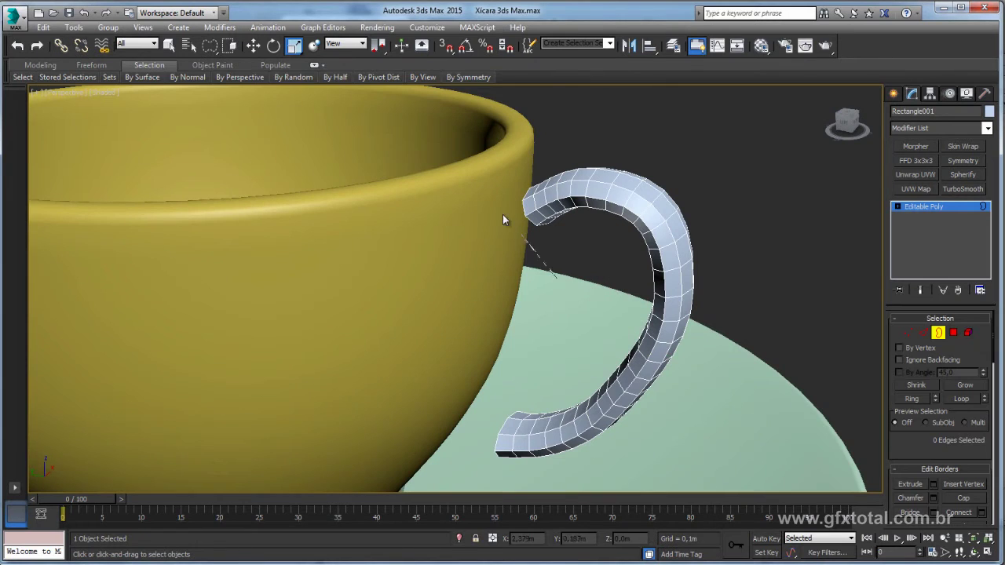
Select the open border at the handle's top end and zoom in to inspect it
left_click(524, 205)
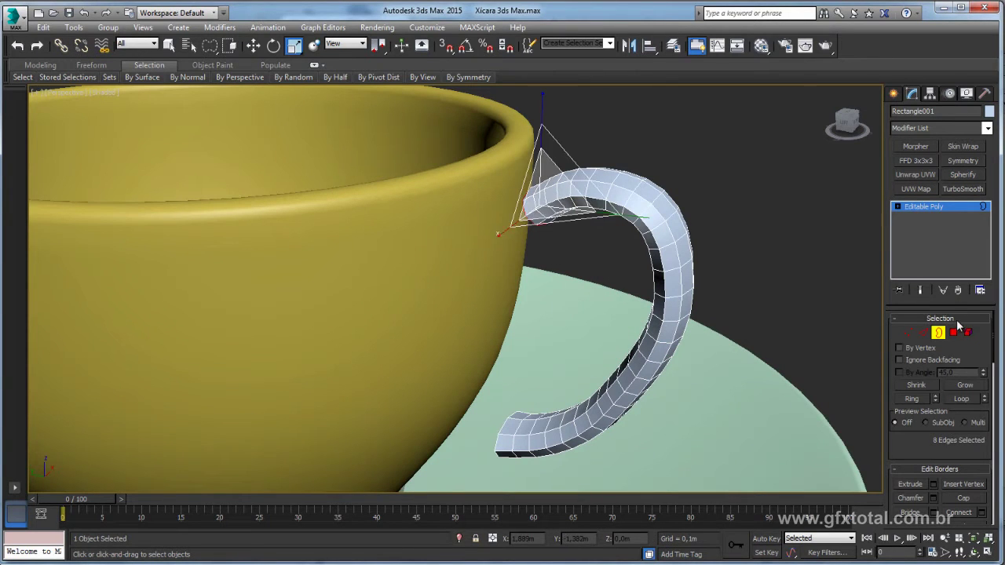
key("z")
scroll(671, 298, "down", 6)
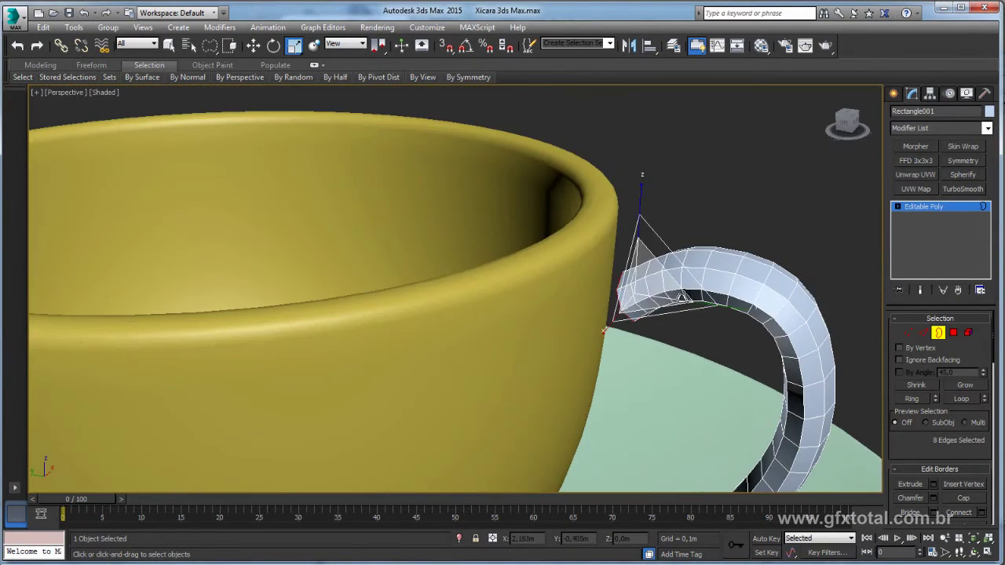
key("q")
key("ctrl+shift+z")
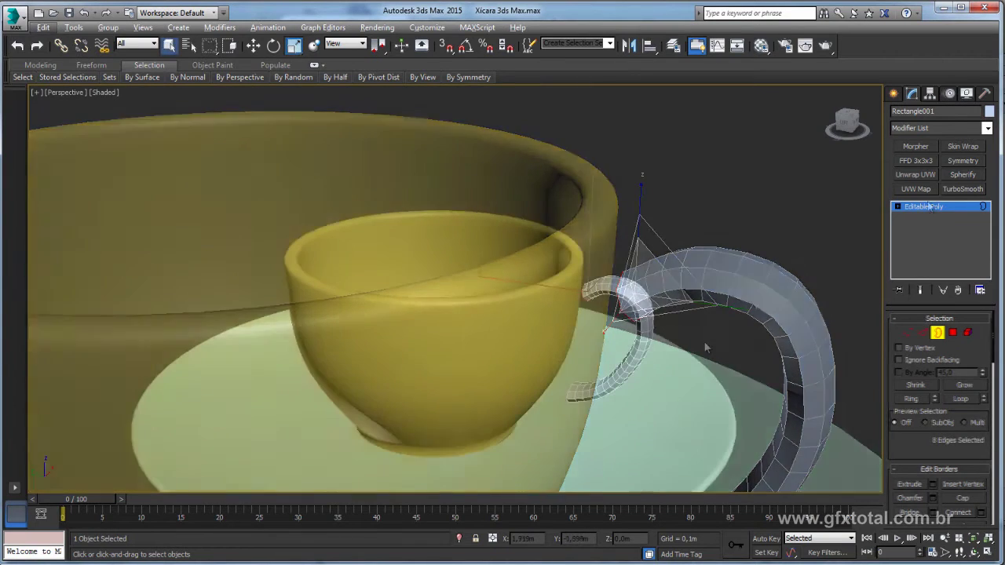
left_click_drag(921, 453, 914, 334)
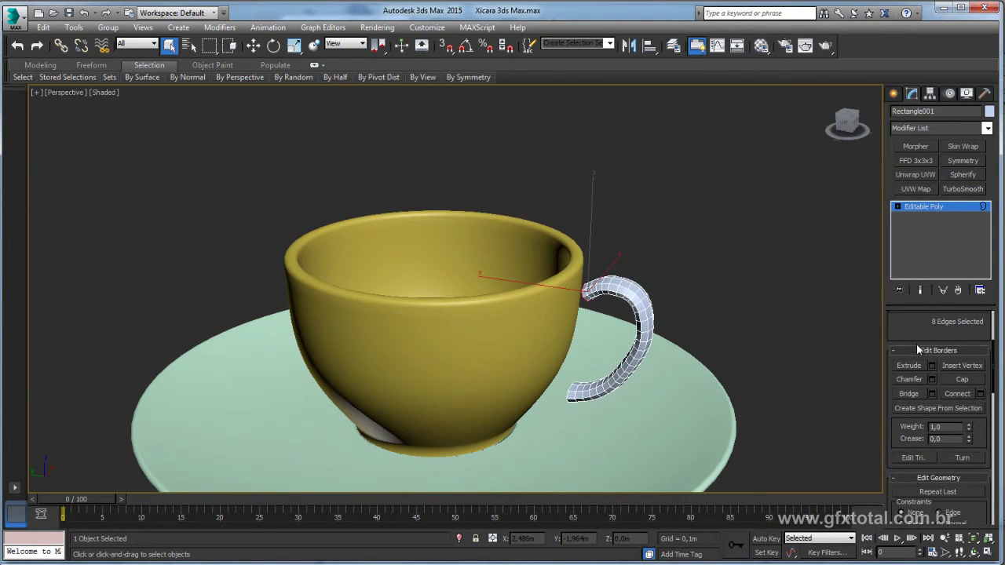
left_click(918, 350)
mouse_move(918, 350)
left_mouse_down()
mouse_move(916, 378)
mouse_move(921, 111)
left_mouse_up()
Turn on Use Soft Selection, undo a trial scale of the top, and select the bottom border
left_click(897, 367)
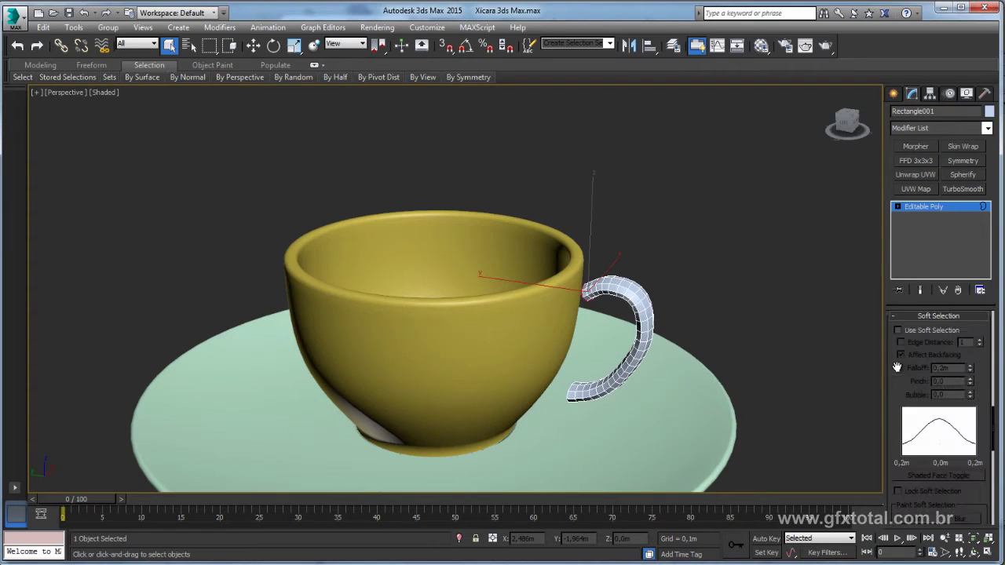
left_click(898, 330)
key("e")
key("r")
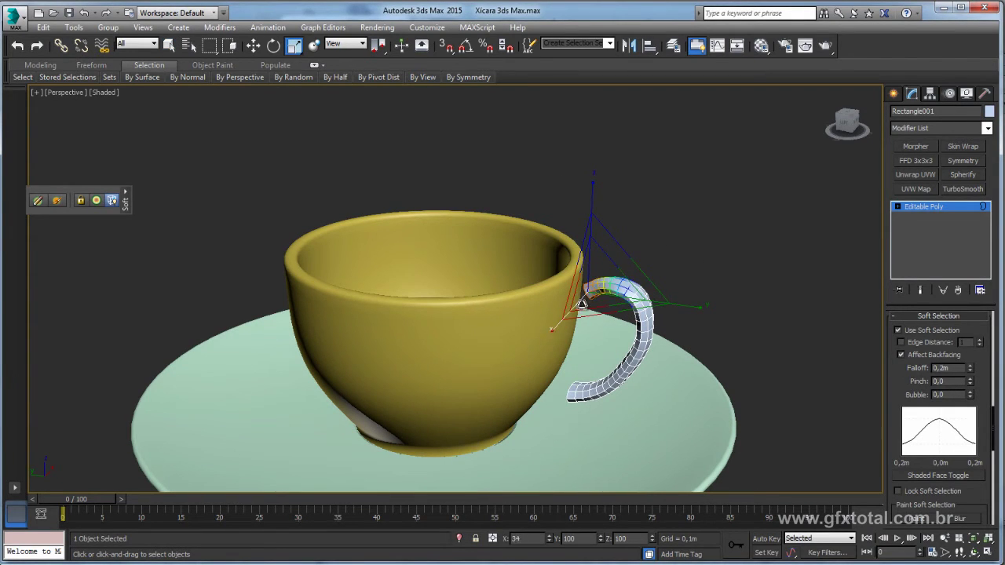
left_click_drag(500, 393, 505, 424)
key("ctrl+z")
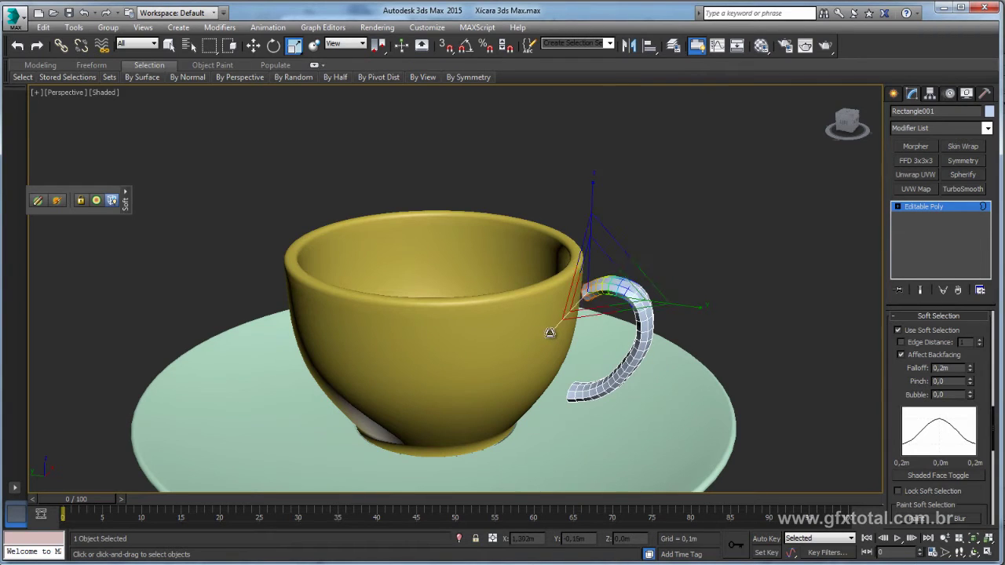
left_click_drag(559, 380, 589, 409)
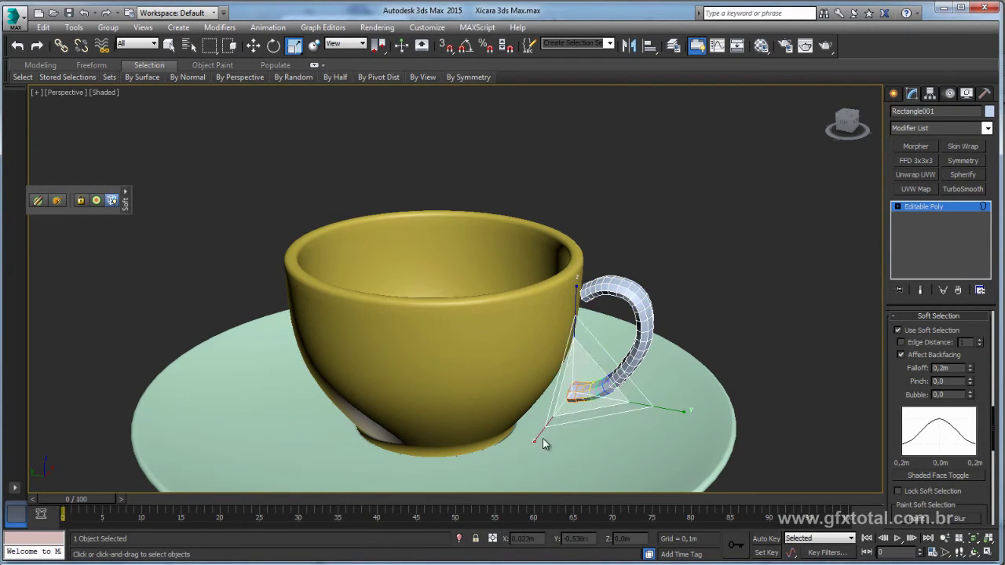
Leave the handle's sub-object mode and select the cup body
left_click(947, 205)
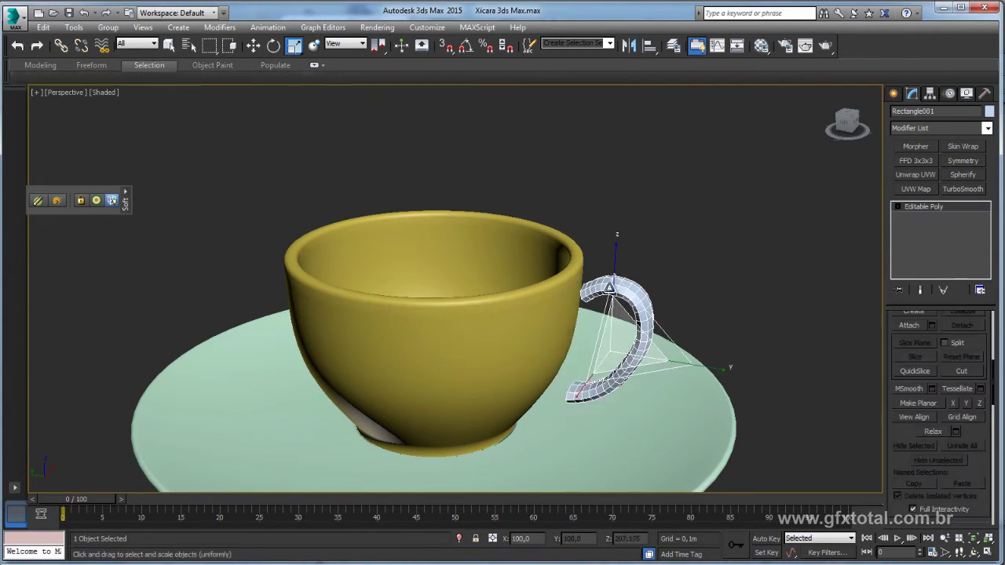
left_click(502, 332)
scroll(606, 341, "up", 2)
scroll(620, 331, "up", 2)
middle_click_drag(620, 331, 574, 302, "alt")
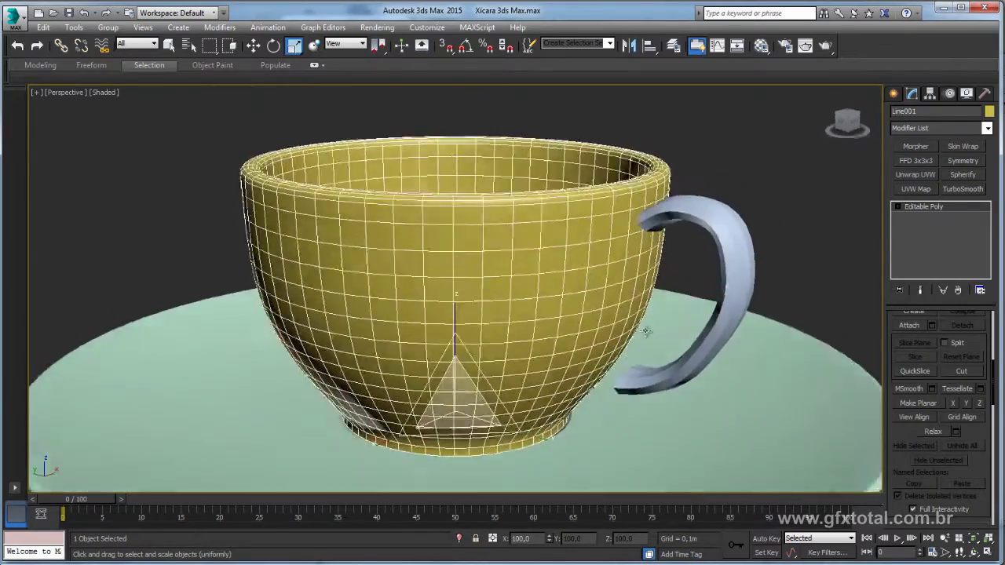
Attach the handle to the cup's Editable Poly so both become one object, Line001
right_click(482, 221)
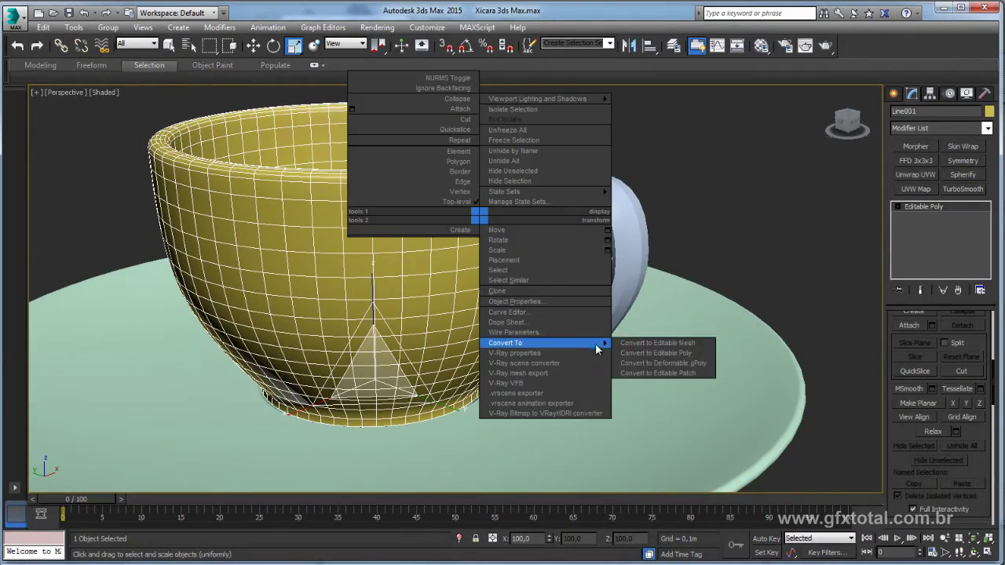
left_click(693, 355)
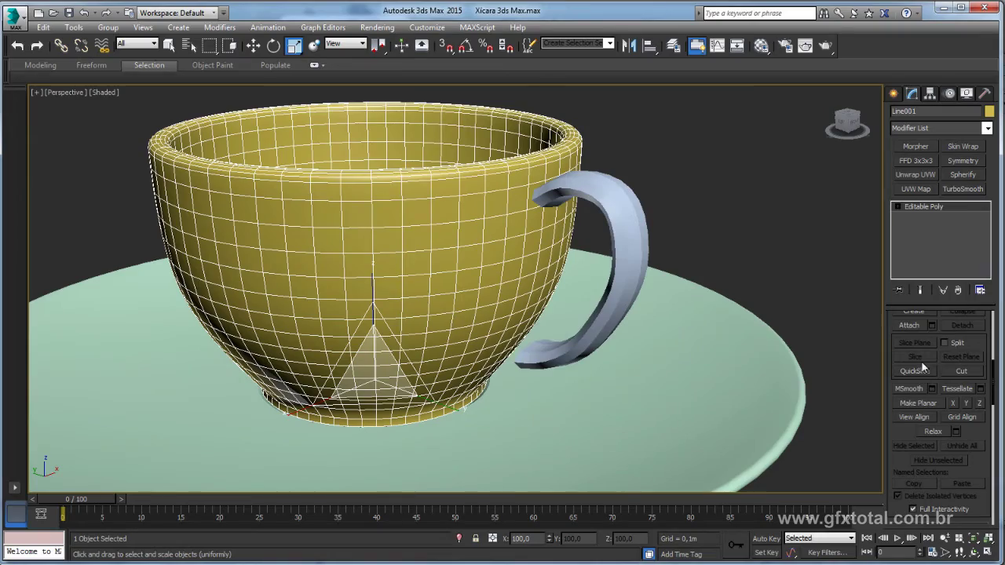
left_click(910, 327)
key("w")
left_click(623, 243)
Orbit to a level side view of the joined cup with the handle on the right
mouse_move(698, 184)
middle_mouse_down("alt")
mouse_move(670, 220)
mouse_move(487, 311)
mouse_move(517, 312)
middle_mouse_up("alt")
scroll(487, 311, "up", 5)
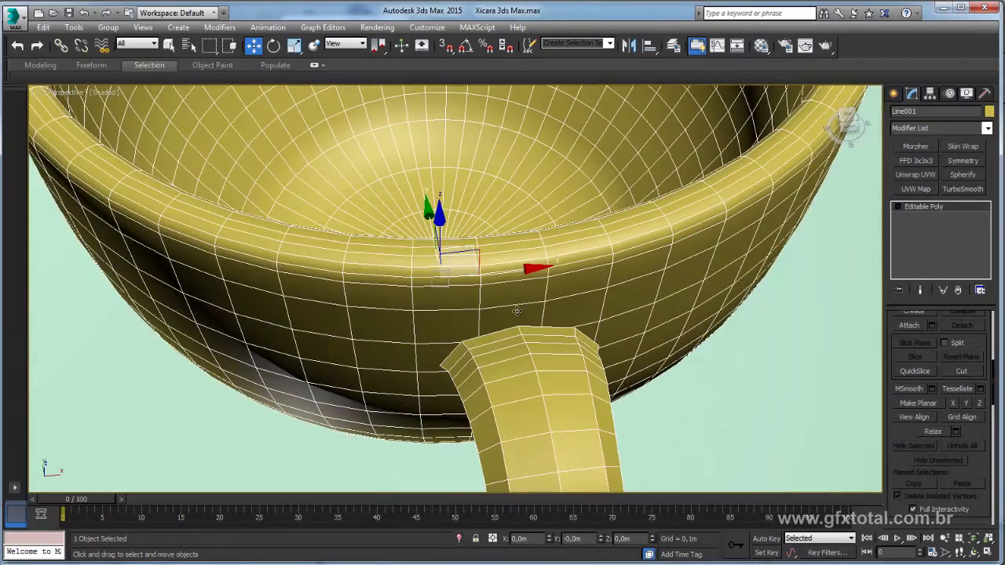
scroll(517, 311, "down", 5)
middle_click_drag(516, 312, 549, 259, "alt")
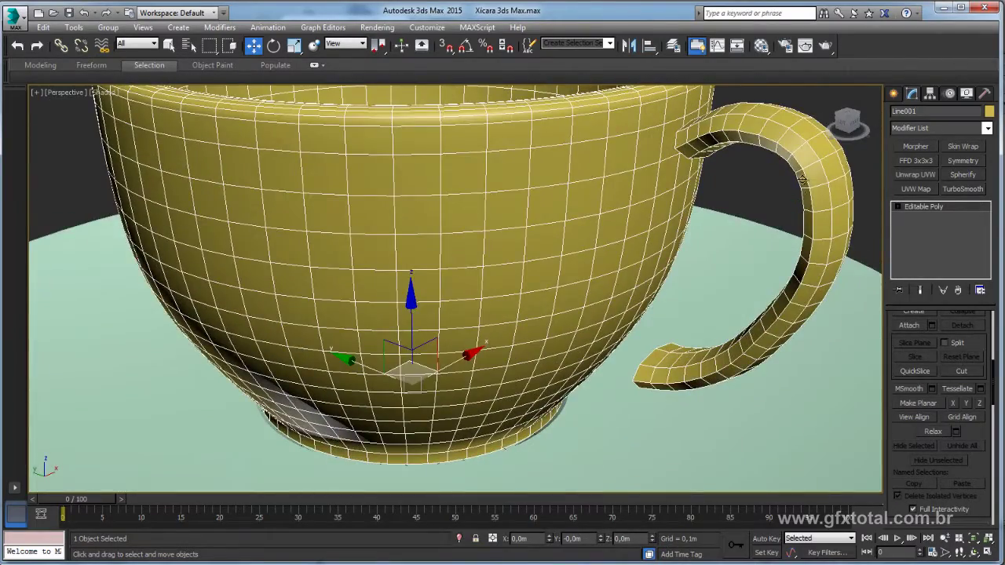
mouse_move(800, 180)
middle_mouse_down("alt")
mouse_move(774, 208)
mouse_move(544, 217)
mouse_move(496, 261)
middle_mouse_up("alt")
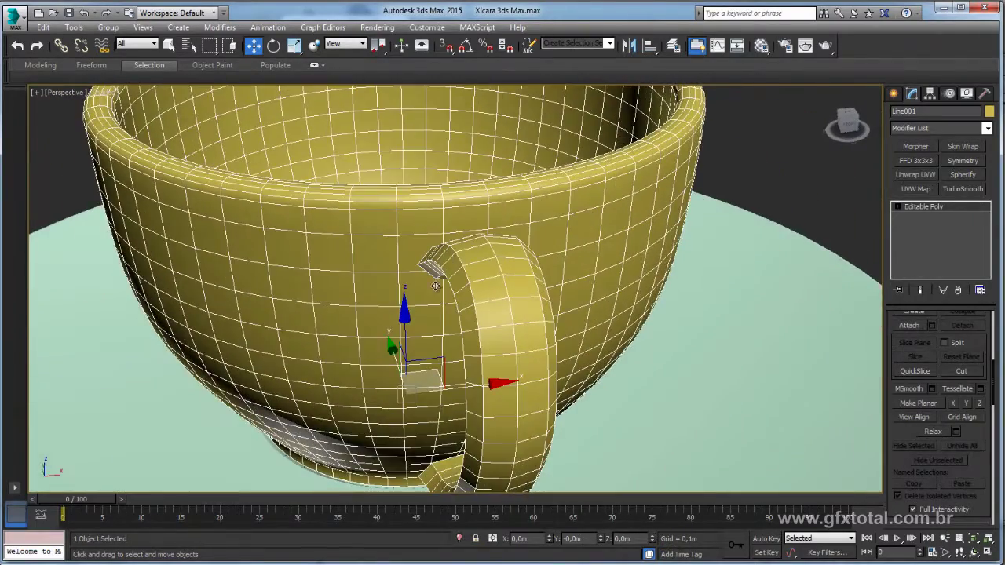
mouse_move(435, 286)
middle_mouse_down("alt")
mouse_move(476, 251)
mouse_move(628, 235)
mouse_move(589, 221)
mouse_move(638, 242)
middle_mouse_up("alt")
At Polygon level, with soft selection off, select polygons around the handle joint
left_click(897, 206)
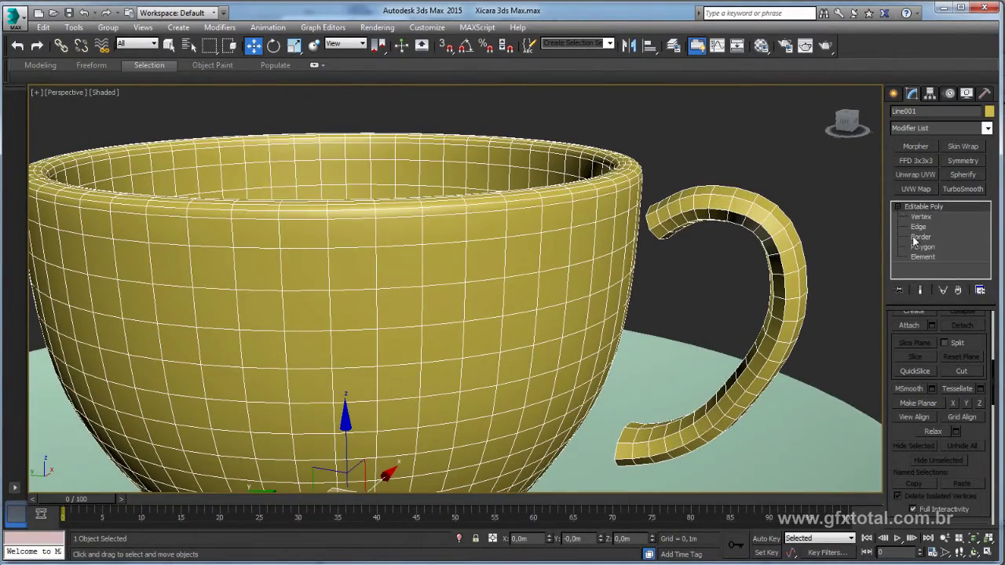
left_click(922, 246)
middle_click_drag(518, 259, 547, 298, "alt")
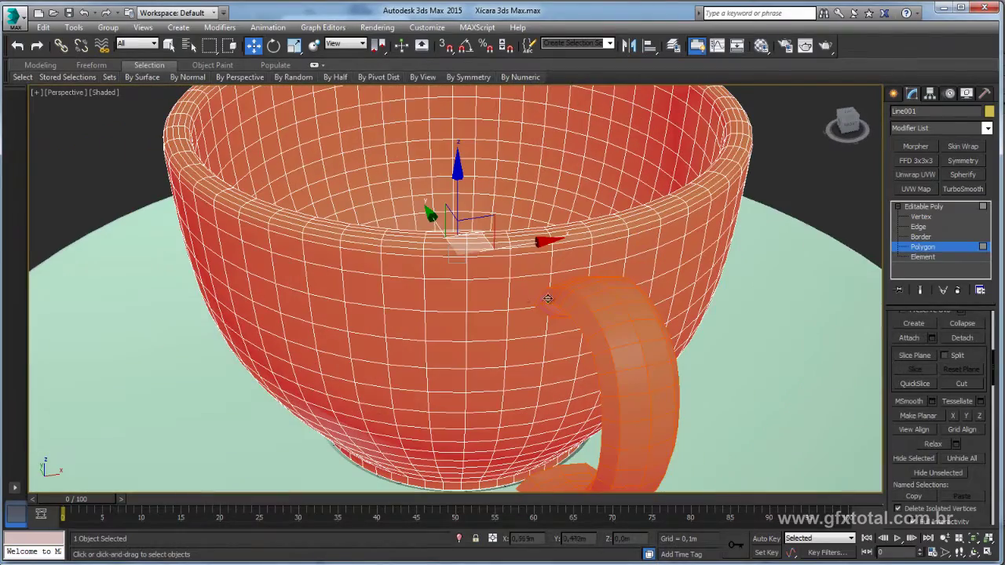
left_click_drag(980, 444, 976, 249)
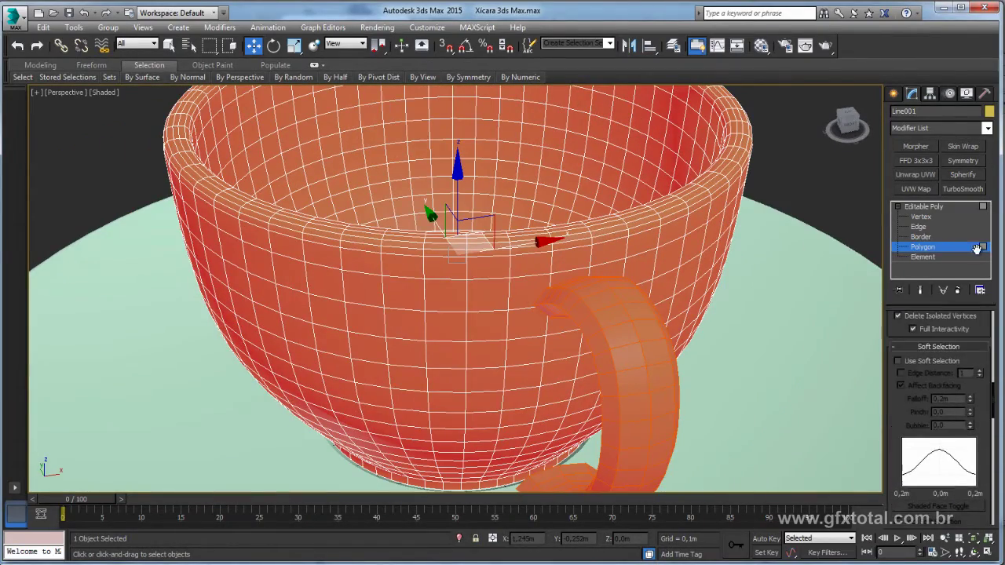
left_click(898, 361)
left_click(899, 361)
left_click(896, 346)
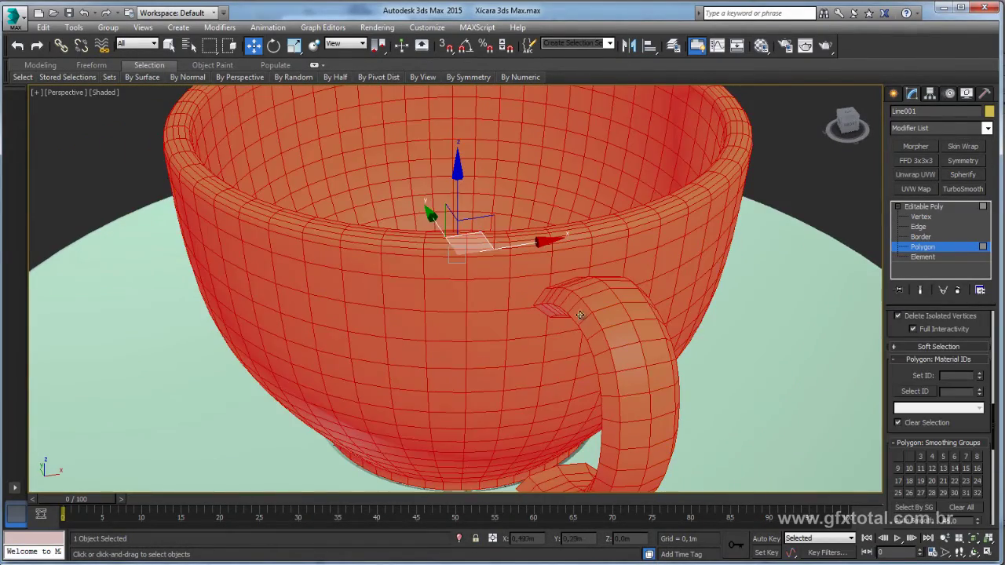
mouse_move(550, 306)
middle_mouse_down("alt")
mouse_move(565, 275)
mouse_move(597, 343)
mouse_move(596, 299)
mouse_move(658, 295)
mouse_move(672, 280)
mouse_move(618, 353)
mouse_move(539, 292)
middle_mouse_up("alt")
left_click(565, 274)
left_click(565, 291, "ctrl")
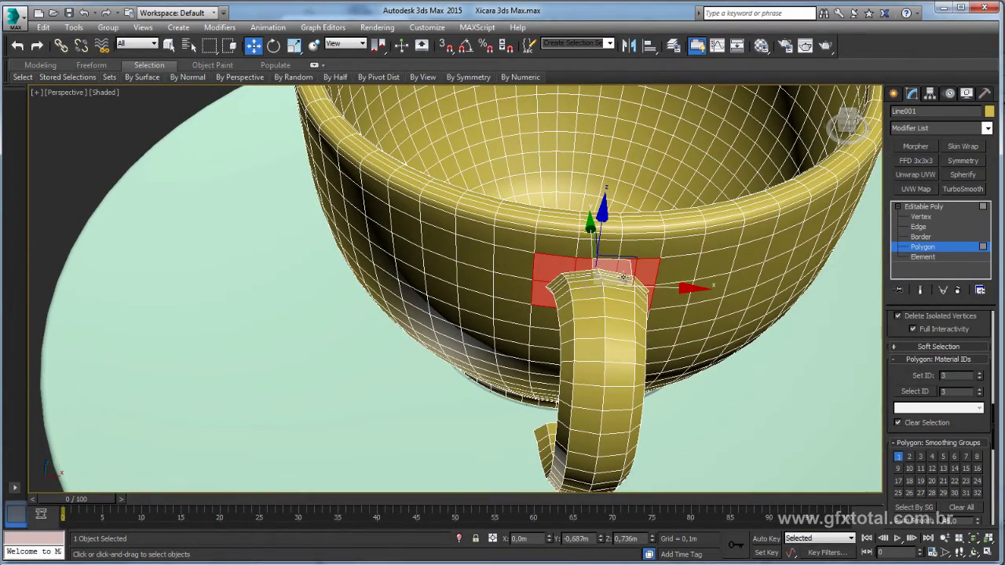
Re-enter polygon editing and pick two cup-wall polygons beside the handle end
mouse_move(622, 277)
middle_mouse_down("alt")
mouse_move(651, 324)
mouse_move(699, 243)
mouse_move(770, 259)
mouse_move(777, 302)
middle_mouse_up("alt")
left_click(947, 207)
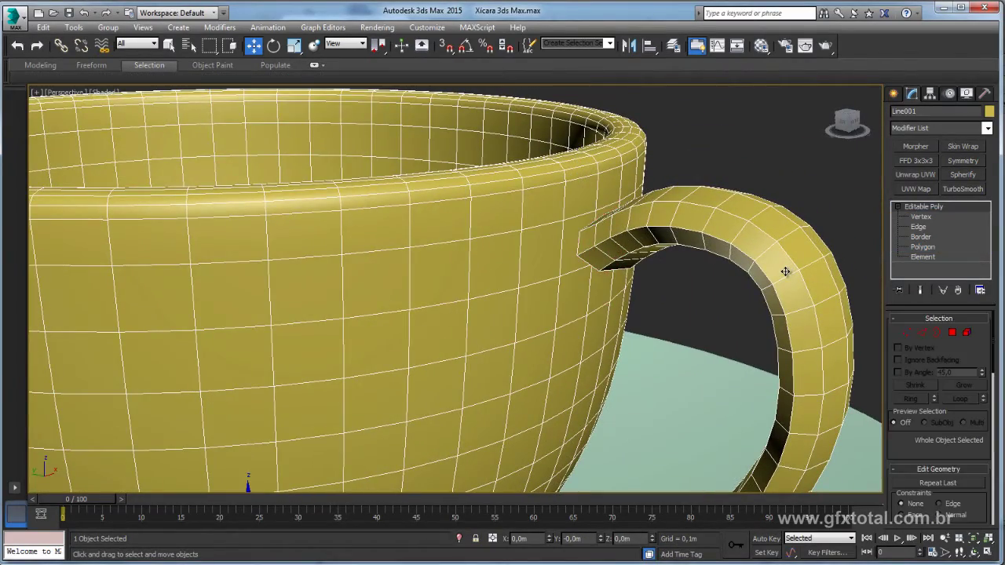
scroll(573, 203, "down", 3)
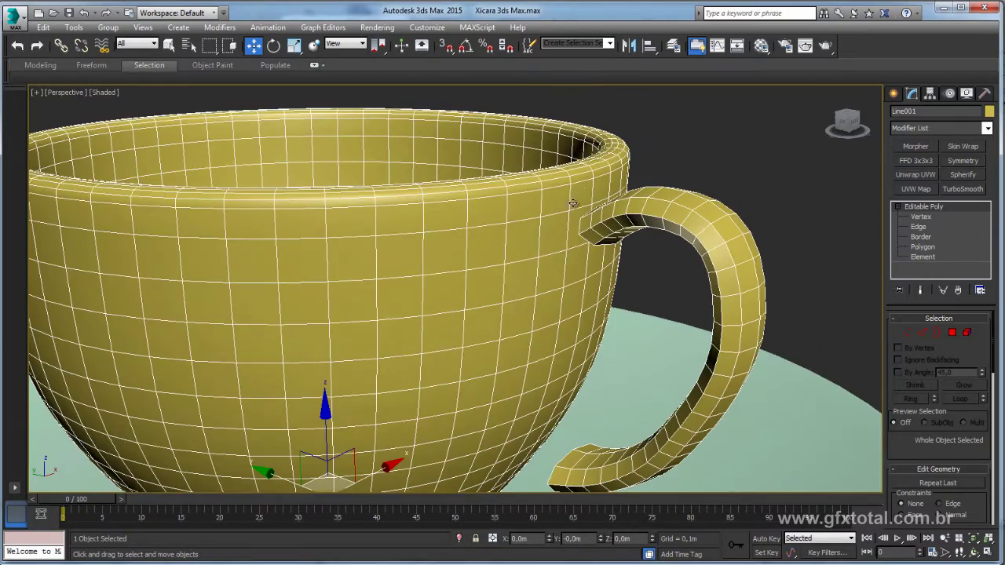
middle_click_drag(690, 276, 923, 316, "alt")
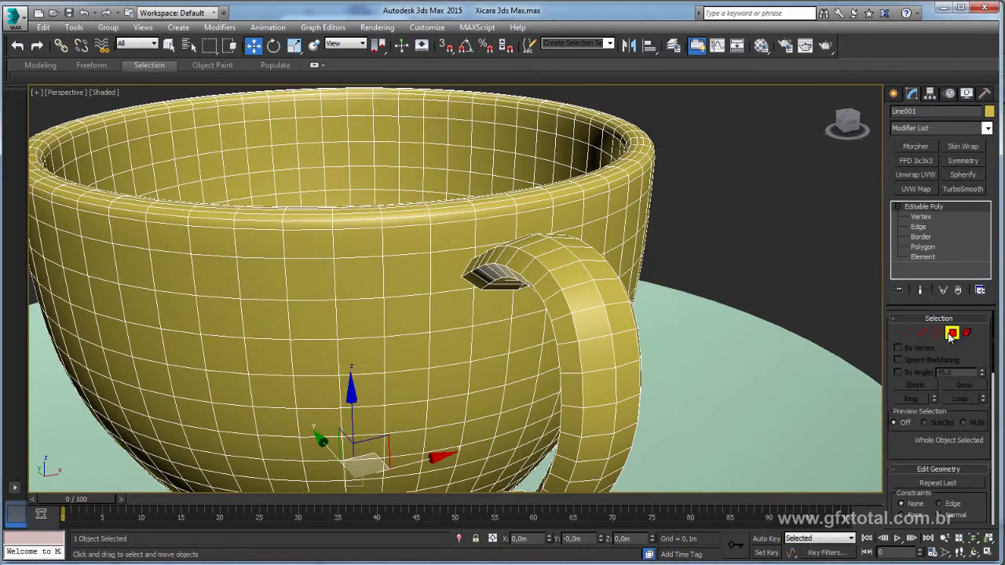
left_click(951, 333)
left_click(482, 302)
left_click(453, 308)
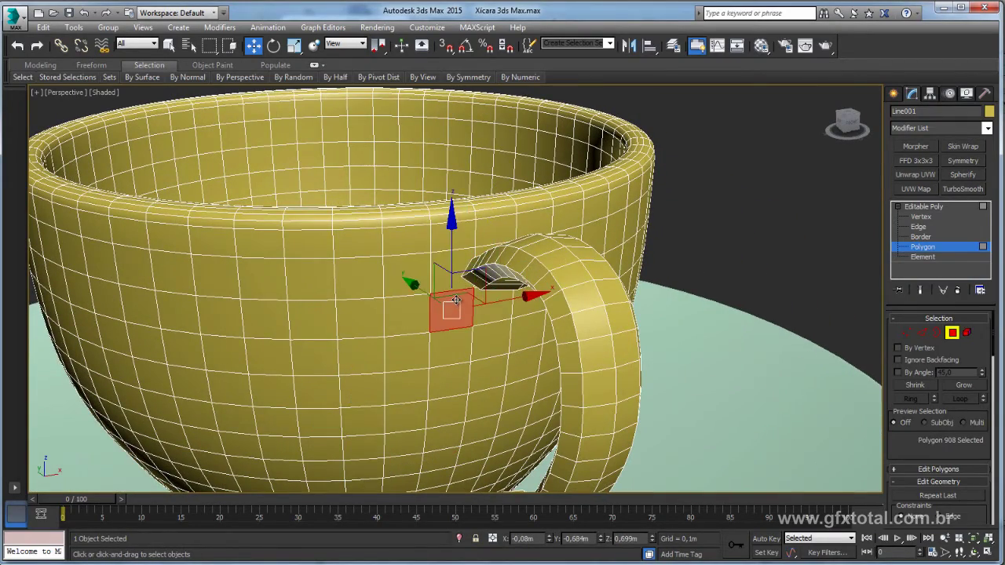
scroll(502, 291, "up", 2)
scroll(507, 279, "up", 2)
middle_click_drag(507, 279, 634, 280, "alt")
At Element level, rotate the whole cup body slightly about Z to line up with the handle
left_click(926, 207)
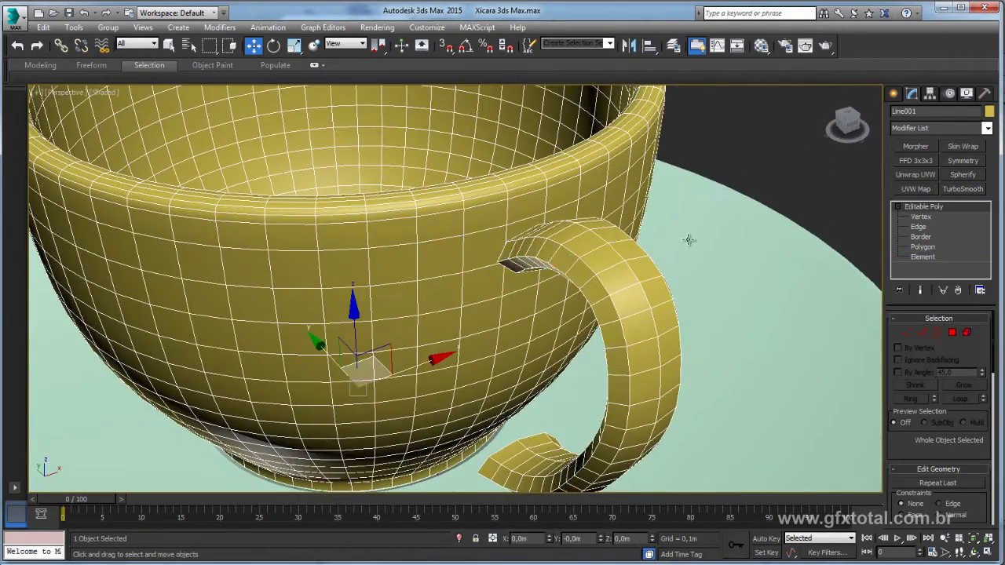
middle_click_drag(550, 275, 596, 259, "alt")
left_click(966, 332)
left_click(562, 164)
key("e")
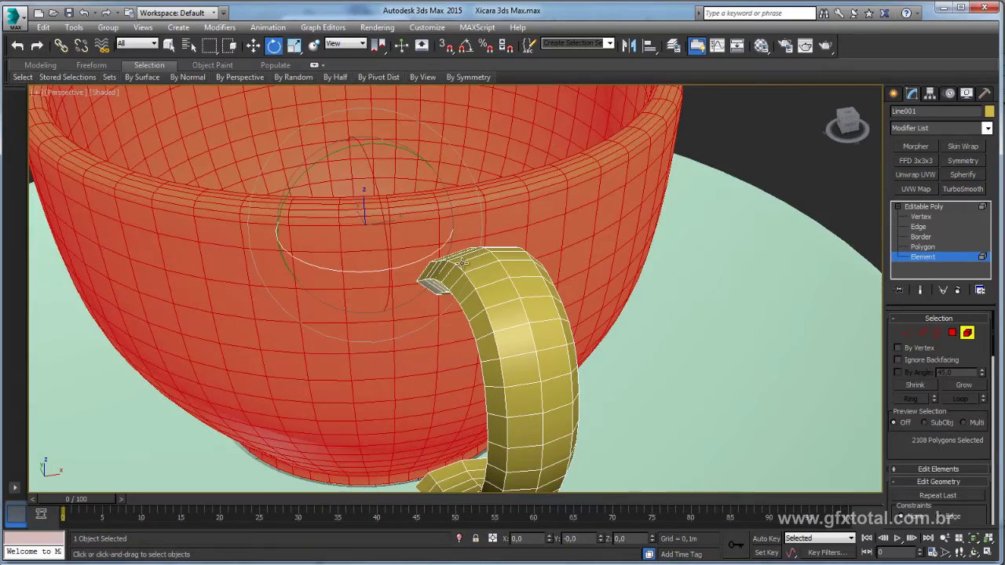
middle_click_drag(400, 267, 432, 286, "alt")
left_click_drag(408, 281, 406, 285)
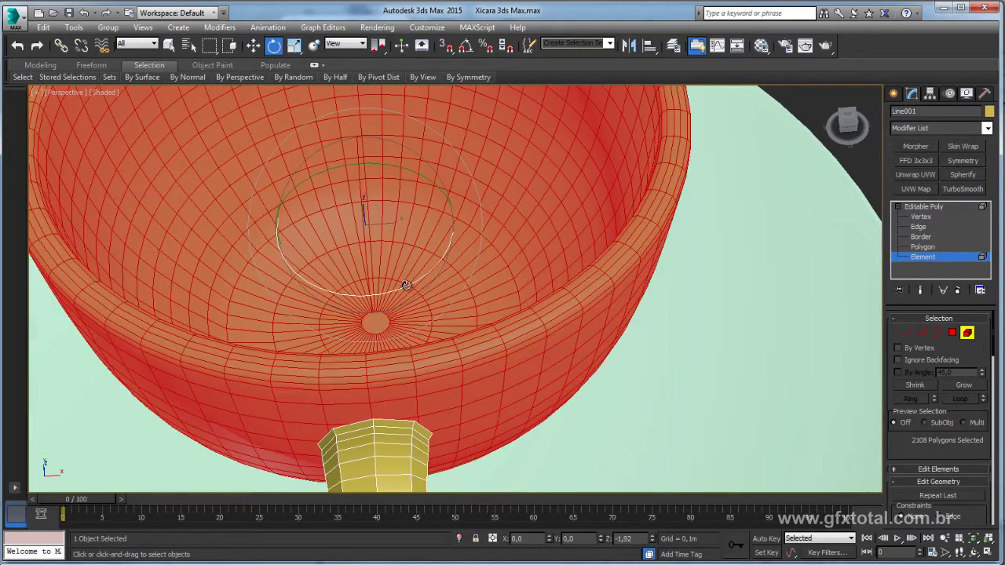
middle_click_drag(406, 285, 600, 393, "alt")
Select the polygons next to the handle's upper end, then clear the polygon selection
left_click(951, 332)
left_click(571, 263)
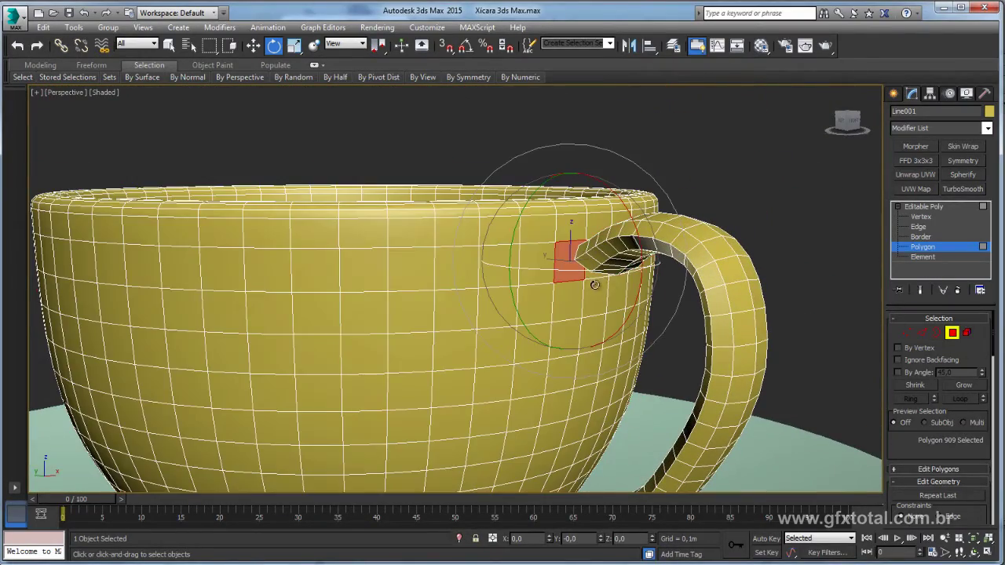
left_click(597, 288, "ctrl")
mouse_move(597, 289)
middle_mouse_down("alt")
mouse_move(580, 303)
mouse_move(559, 288)
middle_mouse_up("alt")
key("ctrl+d")
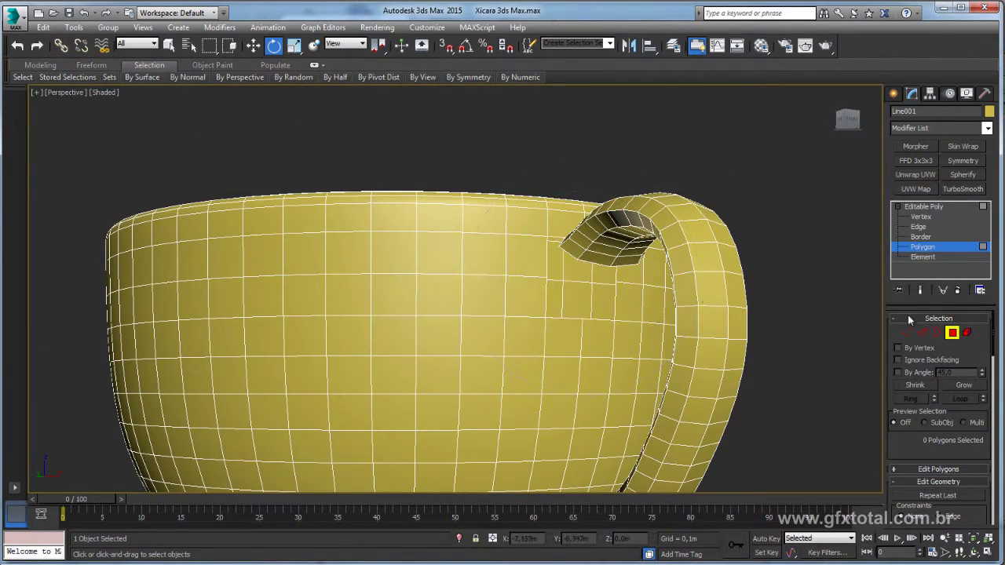
Select the open border near the handle's upper end and view it from the side
left_click(937, 333)
left_click(613, 315)
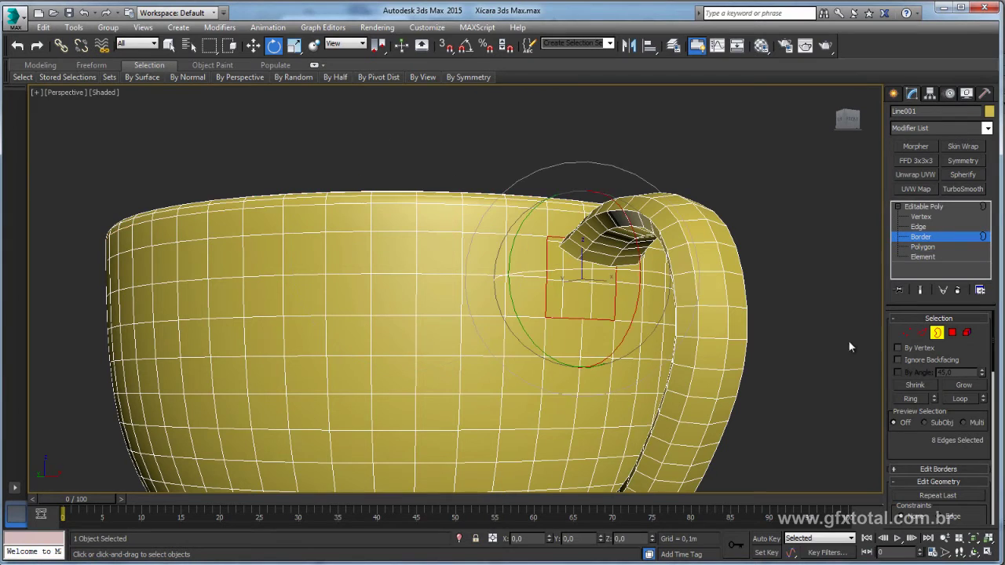
scroll(910, 416, "down", 1)
scroll(939, 398, "down", 1)
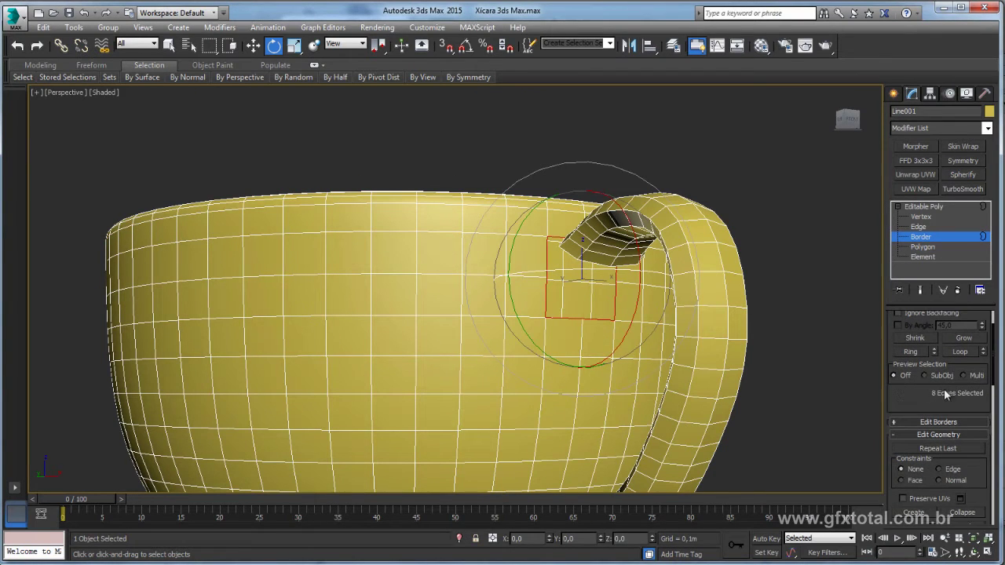
middle_click_drag(620, 288, 674, 371, "alt")
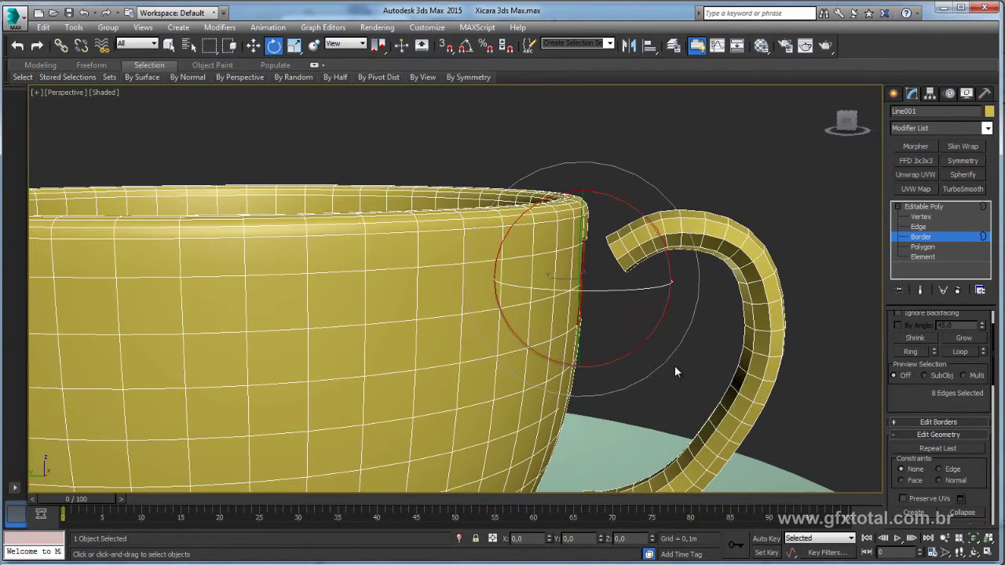
mouse_move(599, 243)
middle_mouse_down("alt")
mouse_move(643, 314)
mouse_move(641, 298)
middle_mouse_up("alt")
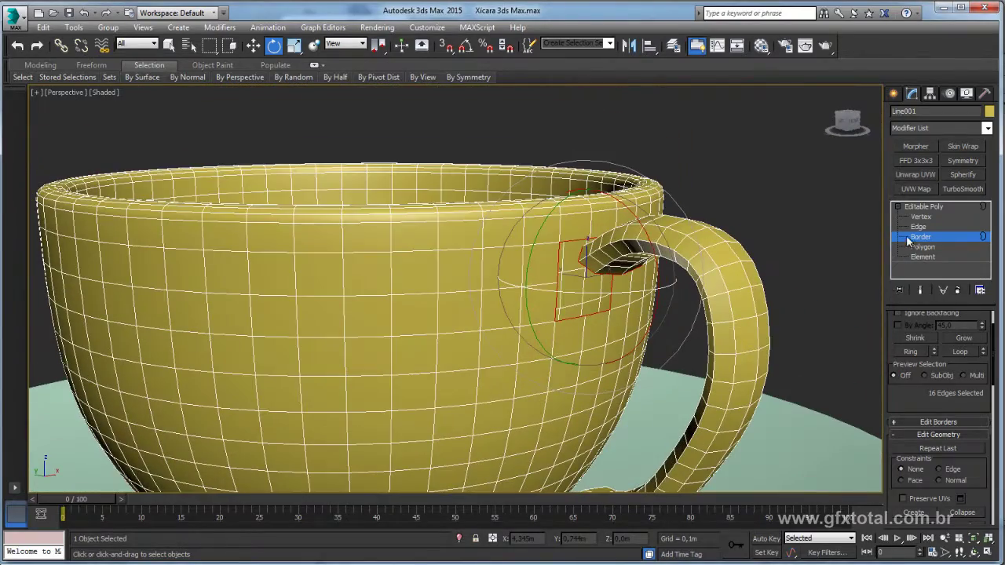
At Vertex level, scale the two joint vertices together toward the cup-wall hole
key("1")
left_click(565, 284)
mouse_move(566, 284)
middle_mouse_down("alt")
mouse_move(558, 262)
mouse_move(631, 278)
middle_mouse_up("alt")
left_click(637, 267, "ctrl")
mouse_move(696, 238)
middle_mouse_down("alt")
mouse_move(714, 309)
mouse_move(657, 332)
mouse_move(628, 330)
middle_mouse_up("alt")
key("r")
scroll(678, 302, "up", 3)
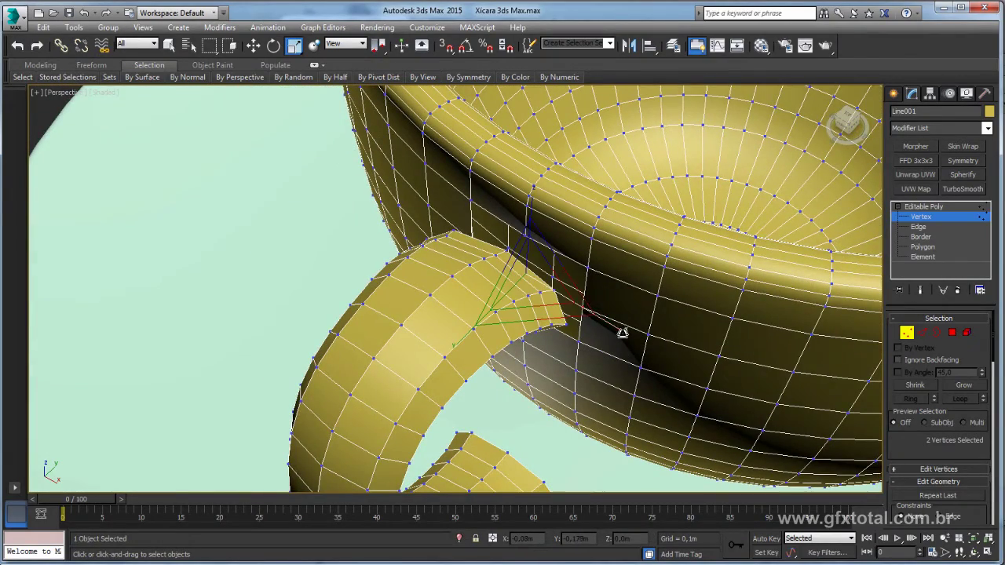
left_click_drag(646, 342, 557, 243)
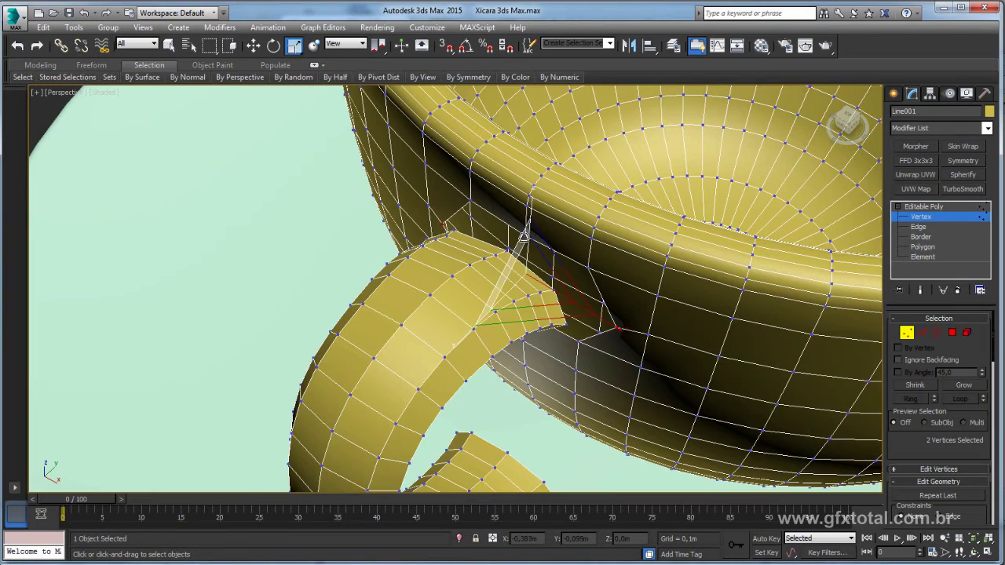
middle_click_drag(539, 314, 539, 318, "alt")
left_click_drag(510, 211, 541, 247)
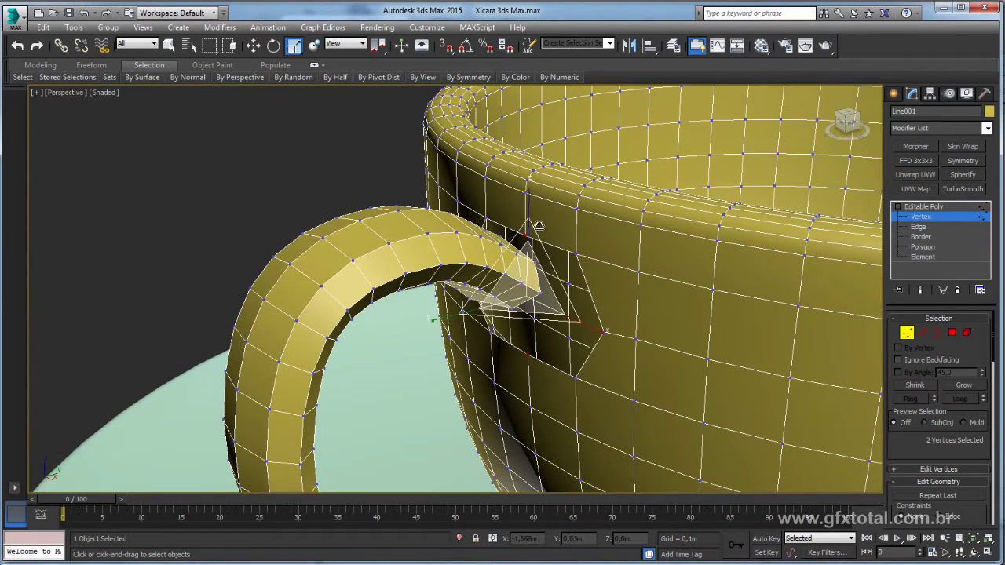
Bridge the border loops of the wall hole and the handle's upper end
key("3")
left_click(601, 326)
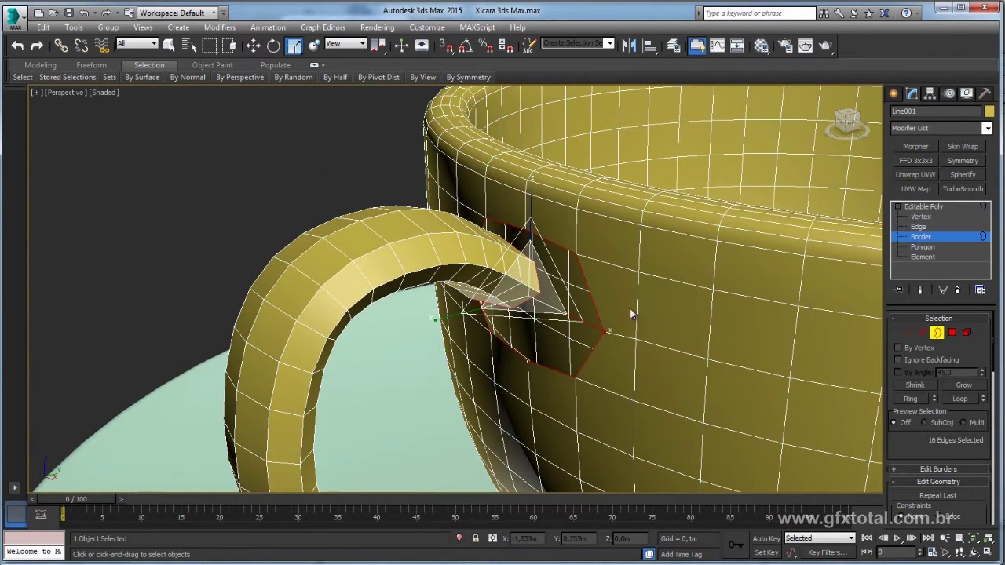
scroll(915, 449, "down", 3)
scroll(918, 436, "down", 3)
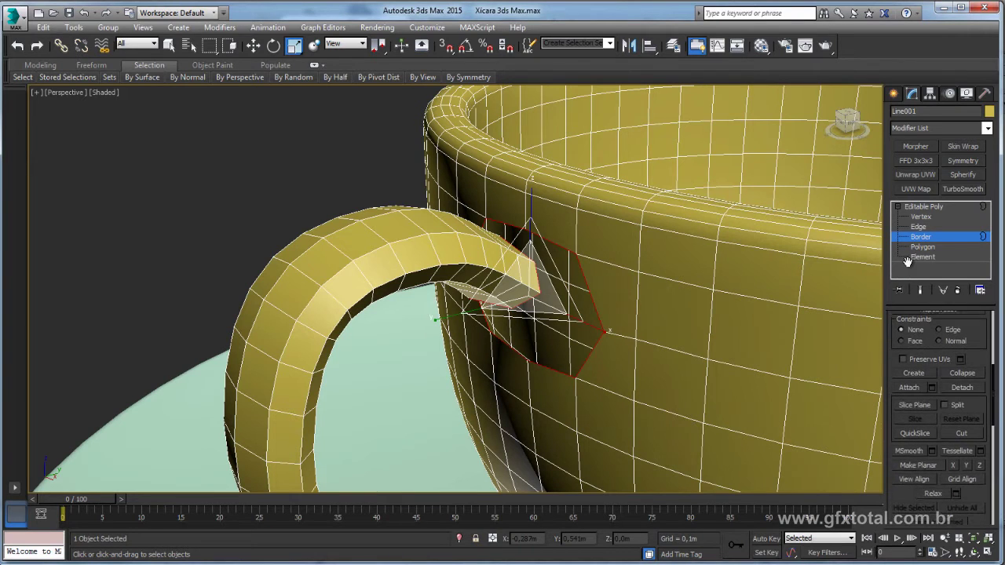
scroll(921, 424, "down", 2)
scroll(954, 346, "up", 2)
scroll(934, 377, "up", 2)
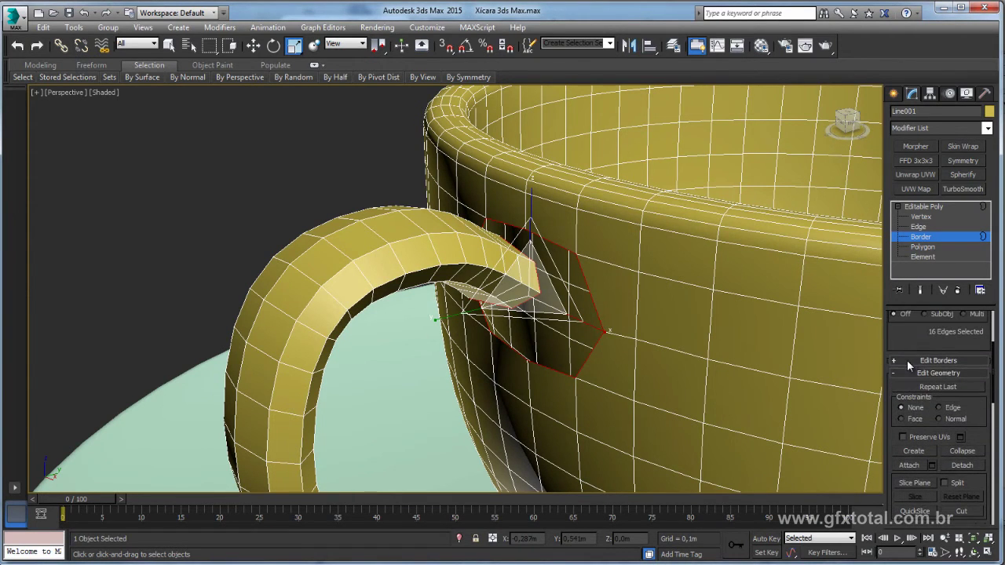
scroll(912, 416, "up", 2)
left_click(908, 403)
mouse_move(650, 348)
middle_mouse_down("alt")
mouse_move(659, 373)
mouse_move(587, 191)
middle_mouse_up("alt")
Select three cup-wall polygons at the handle's lower junction
left_click(923, 247)
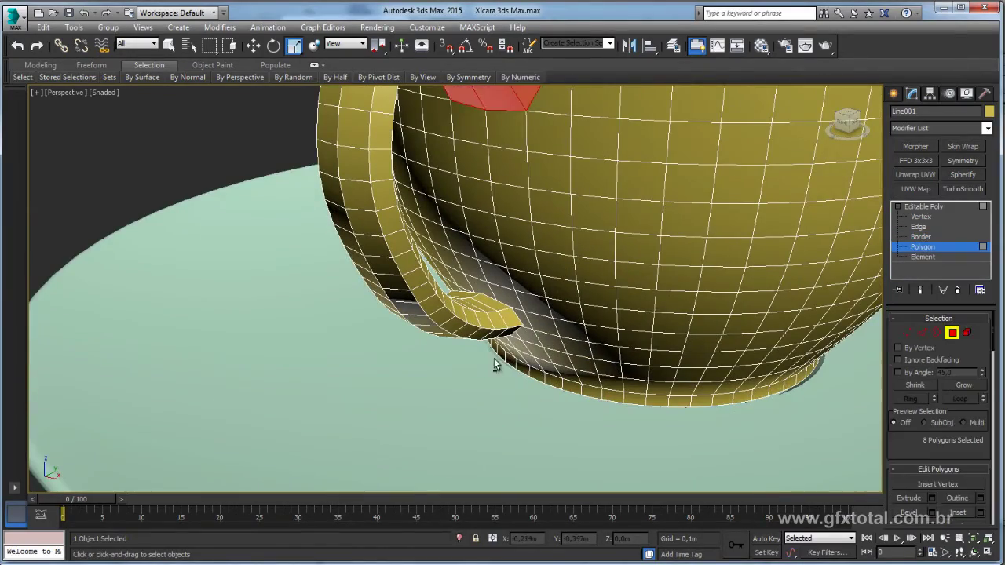
mouse_move(493, 348)
middle_mouse_down("alt")
mouse_move(558, 257)
mouse_move(510, 298)
mouse_move(471, 314)
mouse_move(440, 298)
mouse_move(469, 310)
mouse_move(460, 332)
mouse_move(567, 359)
mouse_move(563, 327)
middle_mouse_up("alt")
left_click(574, 351, "ctrl")
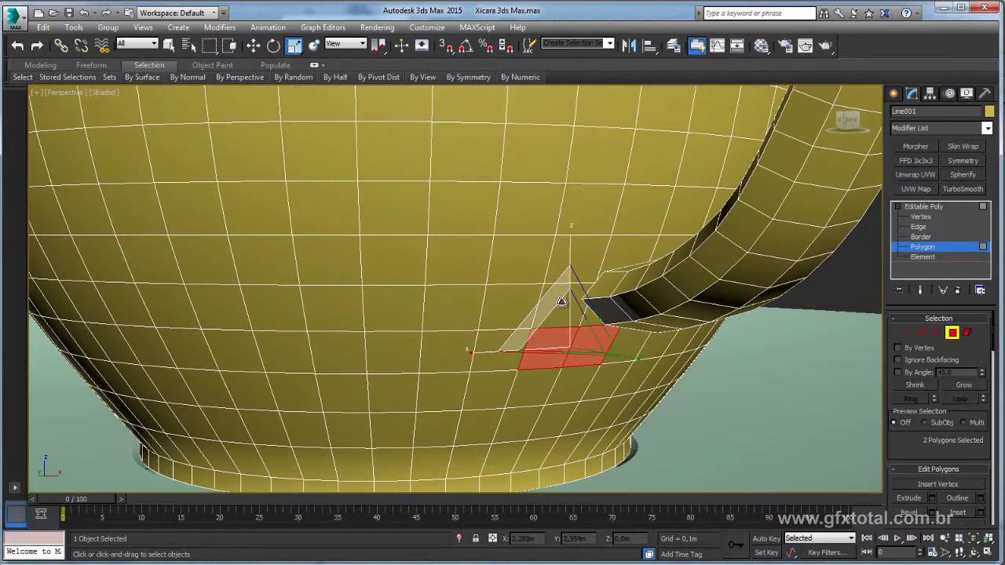
left_click(823, 373)
Scale the two vertices under the lower handle end along X to 141%, then select junction vertices
key("1")
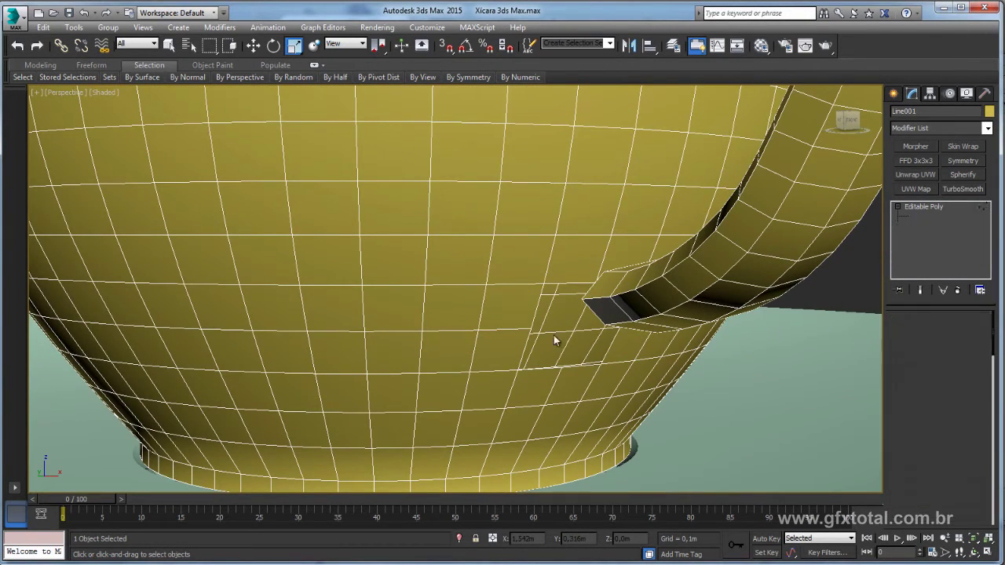
middle_click_drag(528, 328, 644, 340, "alt")
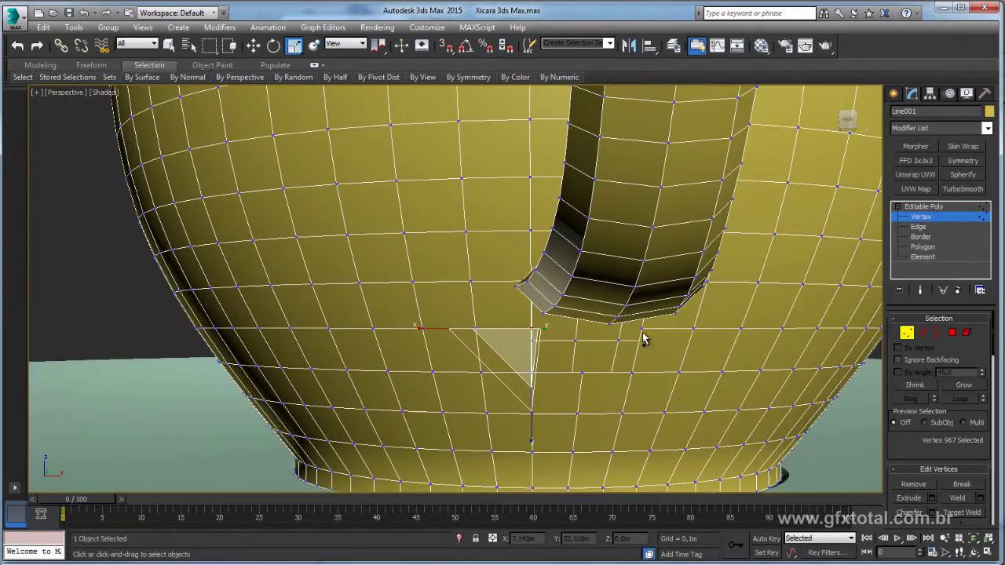
left_click_drag(641, 331, 454, 335)
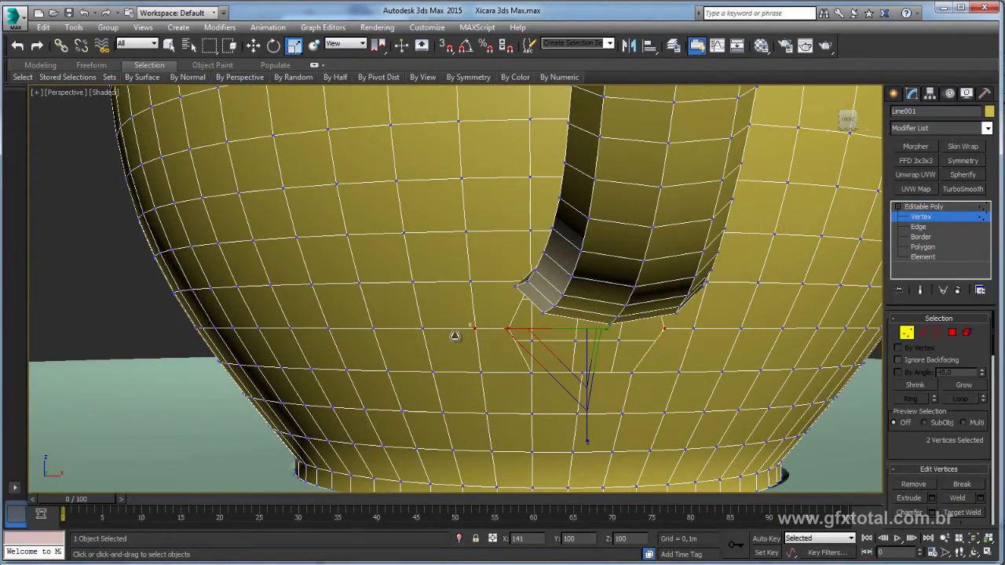
mouse_move(449, 337)
middle_mouse_down("alt")
mouse_move(560, 335)
mouse_move(588, 303)
middle_mouse_up("alt")
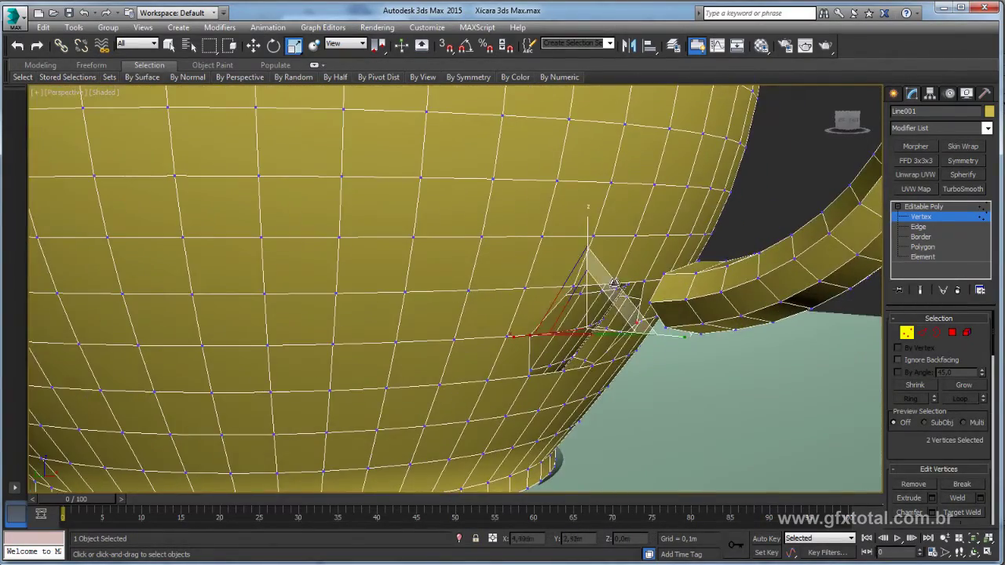
left_click(615, 284)
left_click(614, 286)
left_click(561, 372, "ctrl")
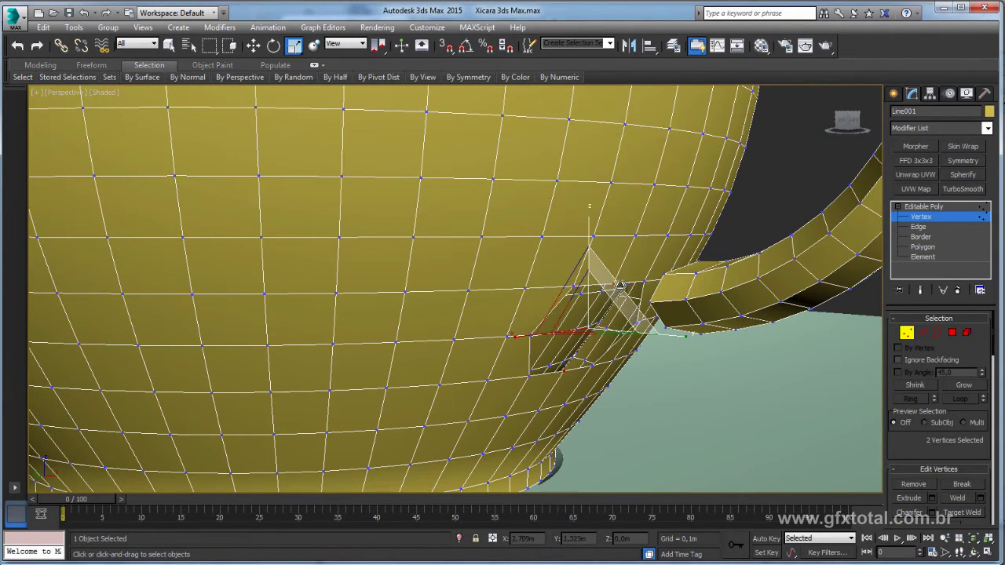
Bridge the border of the hole in the cup wall to the handle end
left_click(938, 333)
left_click(619, 304)
left_click_drag(904, 453, 903, 416)
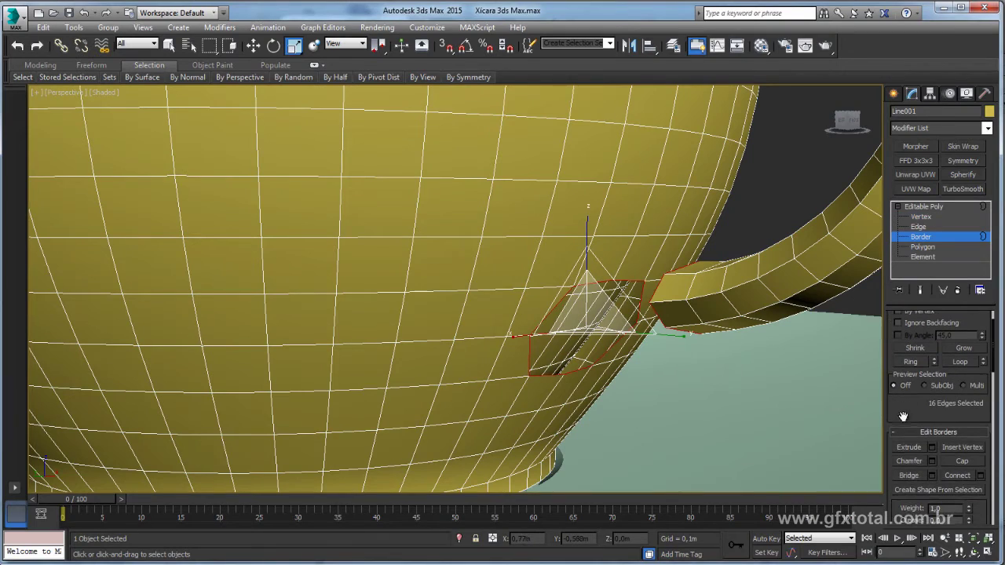
left_click(910, 478)
mouse_move(740, 364)
middle_mouse_down()
mouse_move(768, 359)
mouse_move(718, 361)
mouse_move(684, 332)
middle_mouse_up()
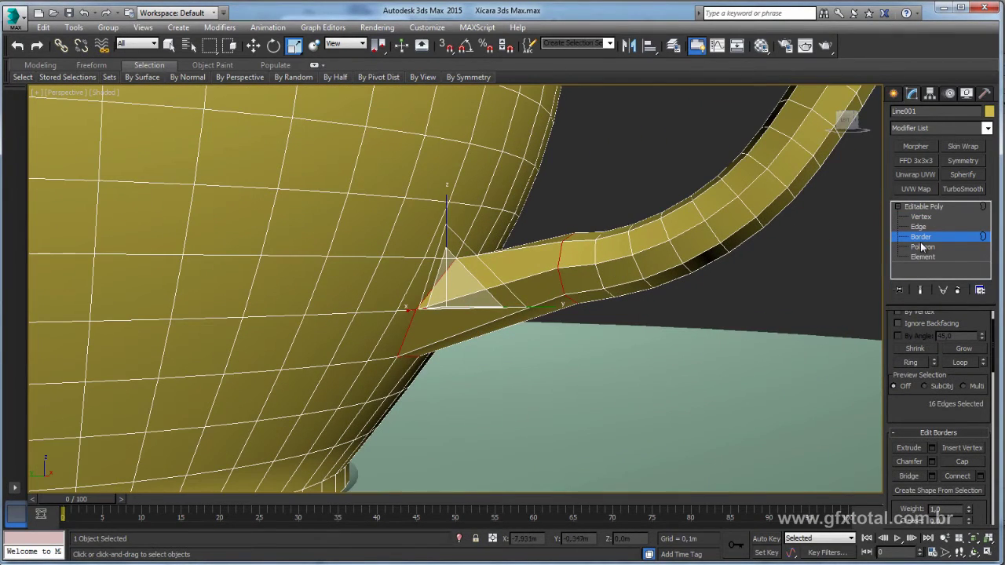
In the Left view, move the handle-junction vertices into place
left_click(922, 218)
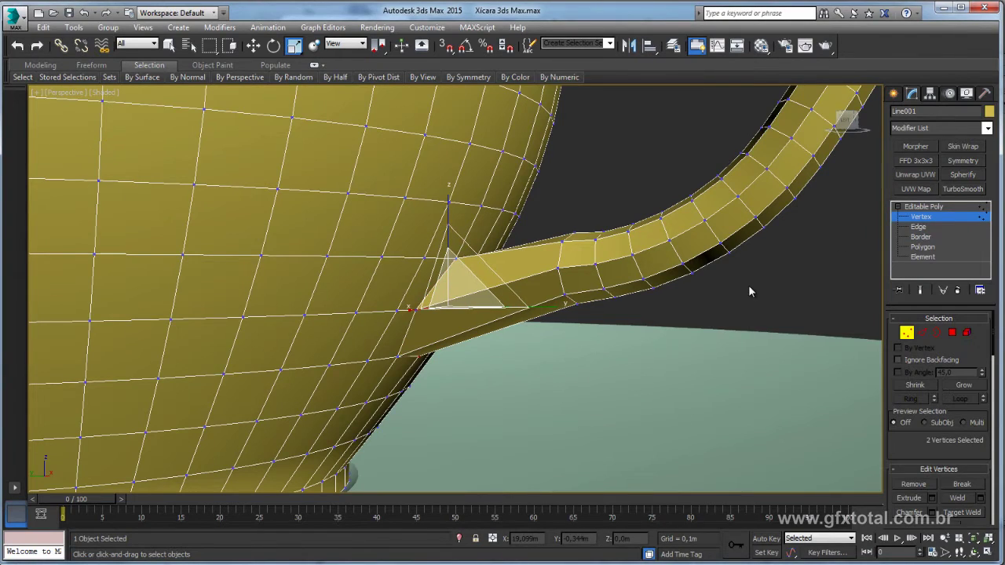
key("l")
scroll(637, 308, "up", 5)
scroll(638, 308, "up", 3)
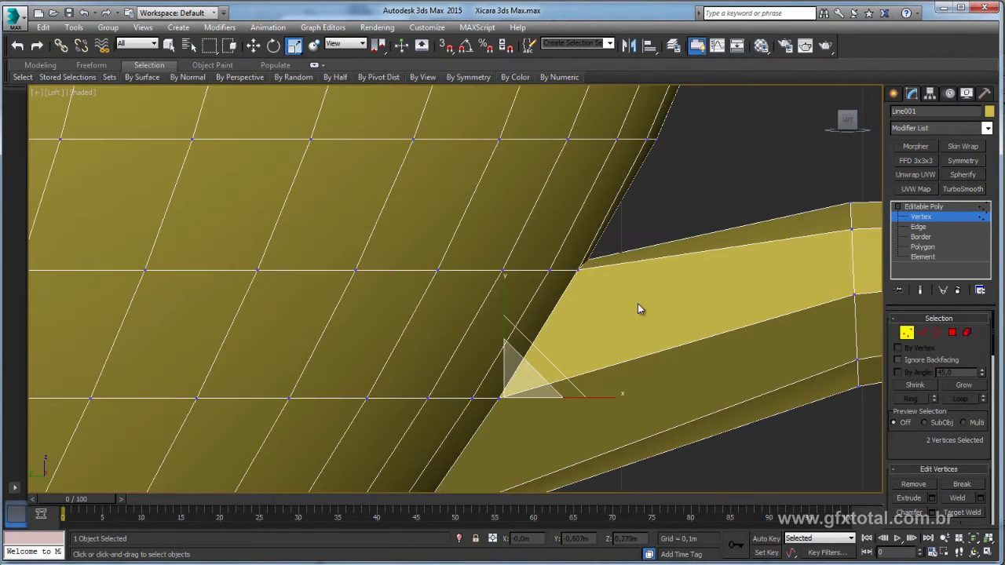
key("F3")
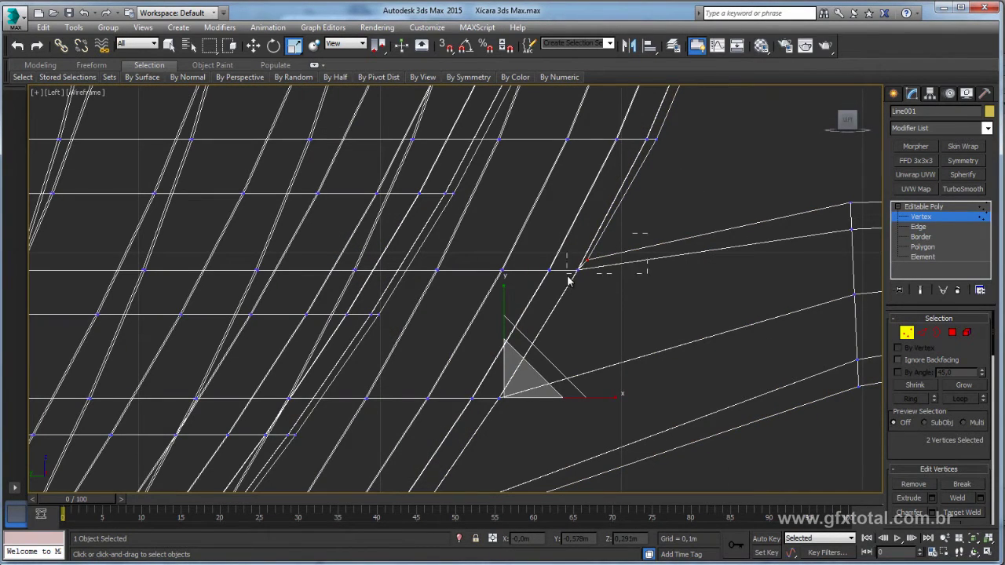
left_click(578, 270)
key("F3")
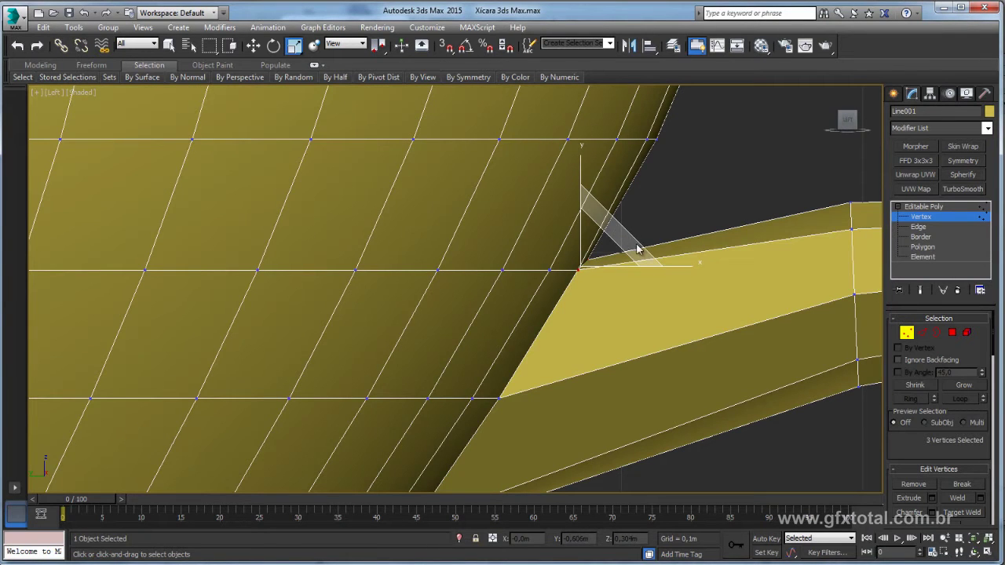
key("w")
mouse_move(659, 182)
middle_mouse_down("alt")
mouse_move(584, 277)
mouse_move(560, 284)
middle_mouse_up("alt")
Pull a handle vertex down and shift the lower joint vertices down and left
left_click_drag(719, 243, 742, 273)
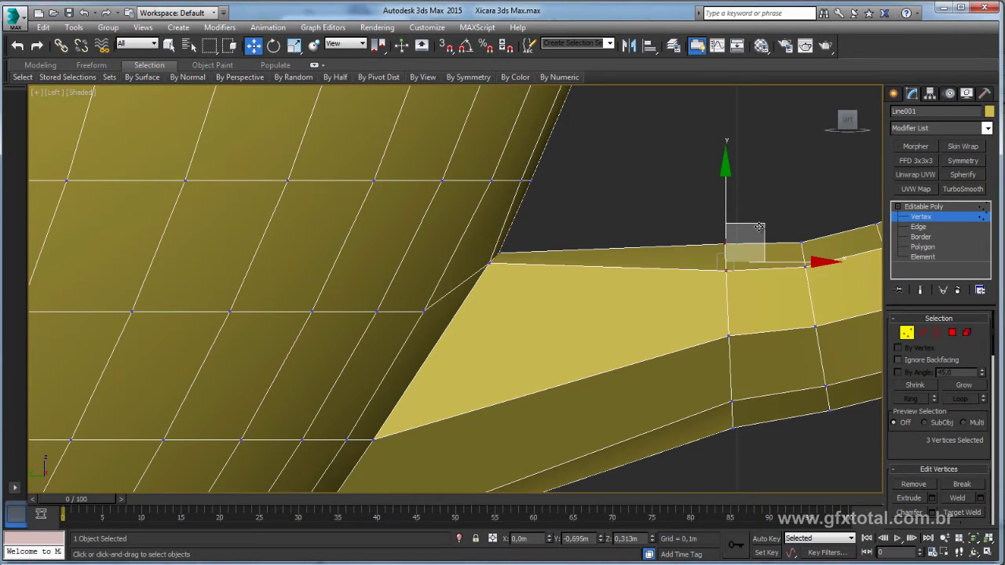
left_click_drag(759, 227, 782, 305)
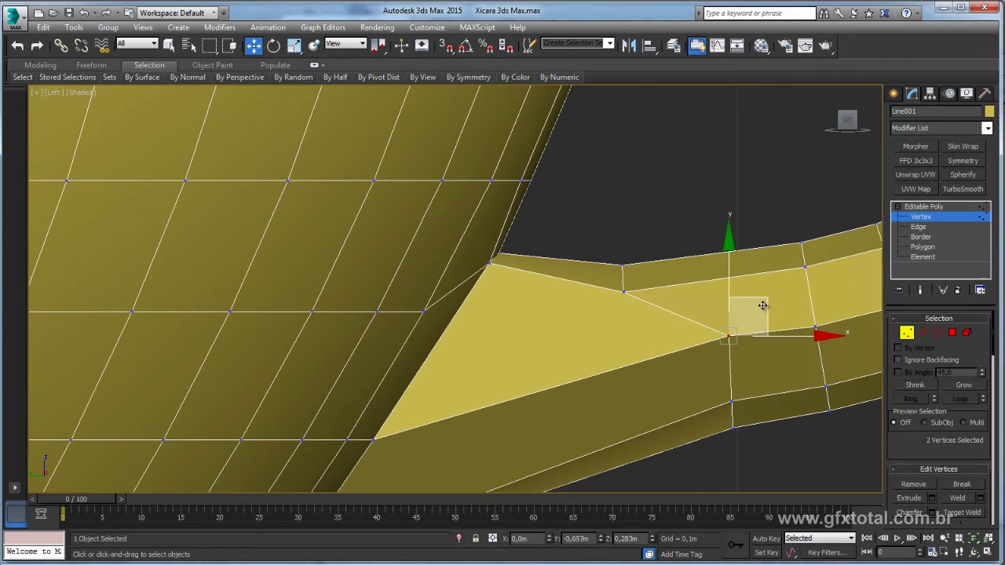
left_click(654, 341)
left_click(765, 392)
scroll(771, 297, "down", 2)
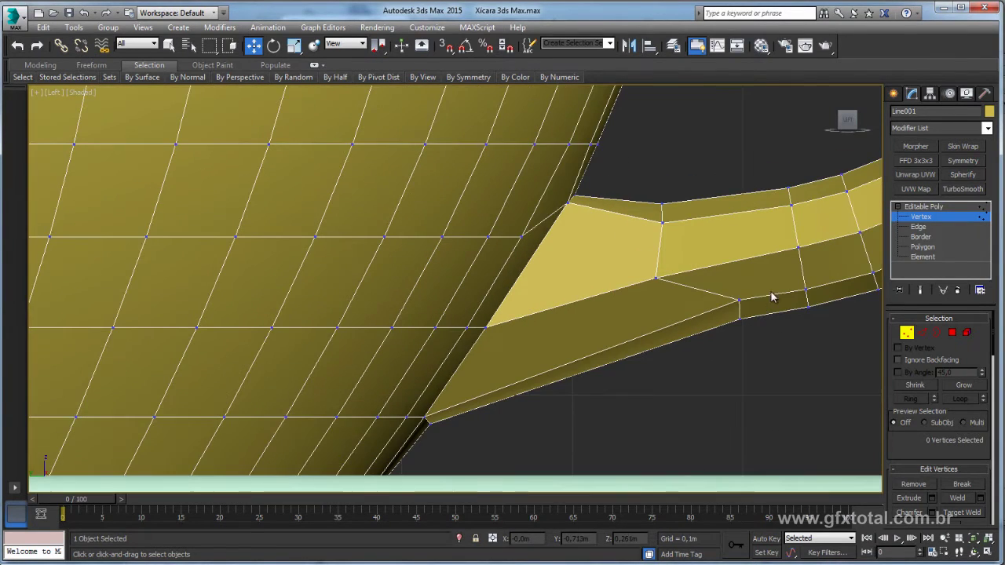
mouse_move(771, 297)
left_mouse_down()
mouse_move(738, 269)
mouse_move(653, 330)
left_mouse_up()
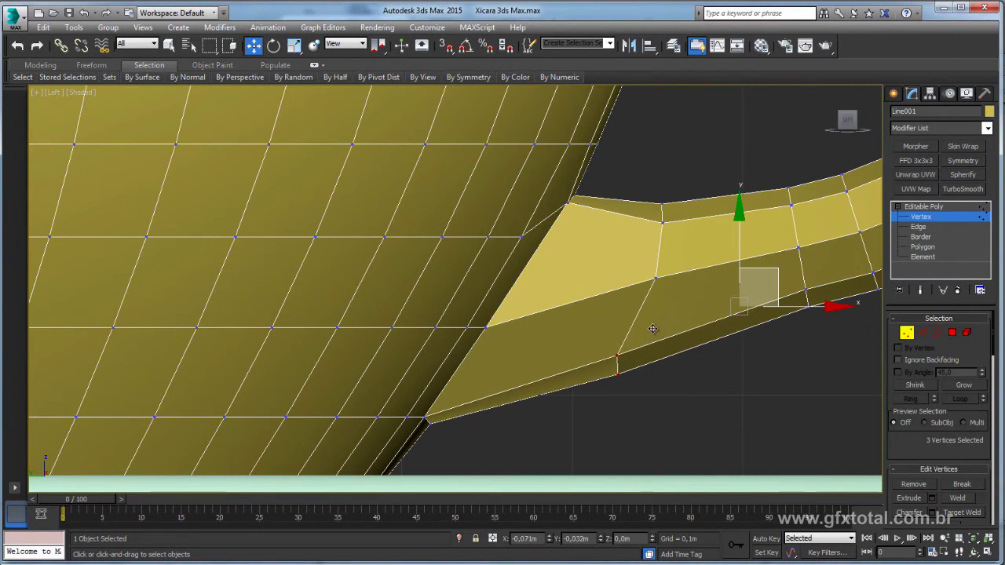
middle_click_drag(637, 291, 656, 300)
Lower the upper junction vertex and leave vertex-level editing
mouse_move(655, 301)
left_mouse_down()
mouse_move(739, 251)
mouse_move(692, 264)
left_mouse_up()
left_click_drag(584, 218, 612, 197)
middle_click_drag(506, 396, 549, 357)
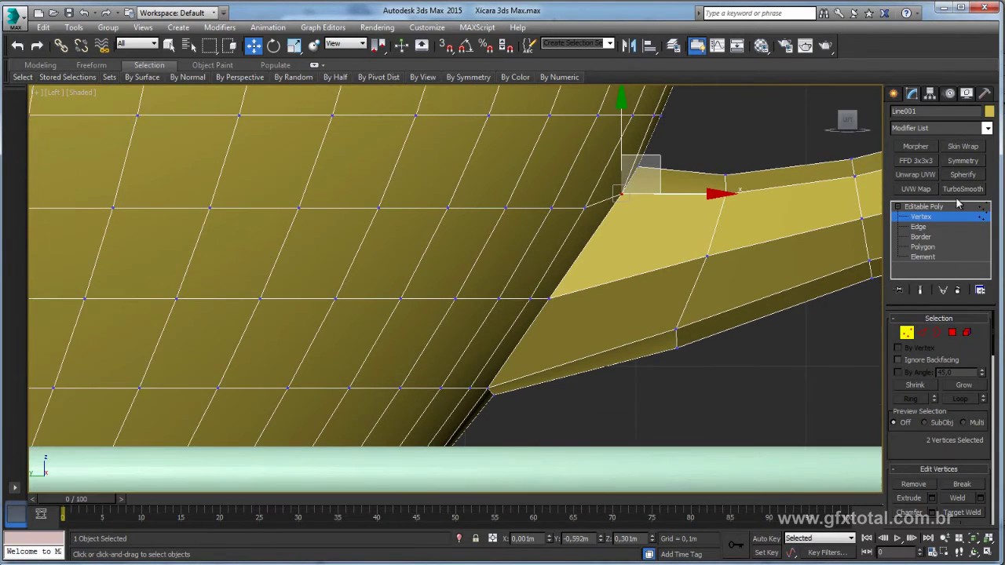
left_click(930, 207)
scroll(668, 240, "down", 3)
scroll(667, 240, "down", 4)
Add a TurboSmooth modifier to the cup and inspect the smoothed handle joint
key("p")
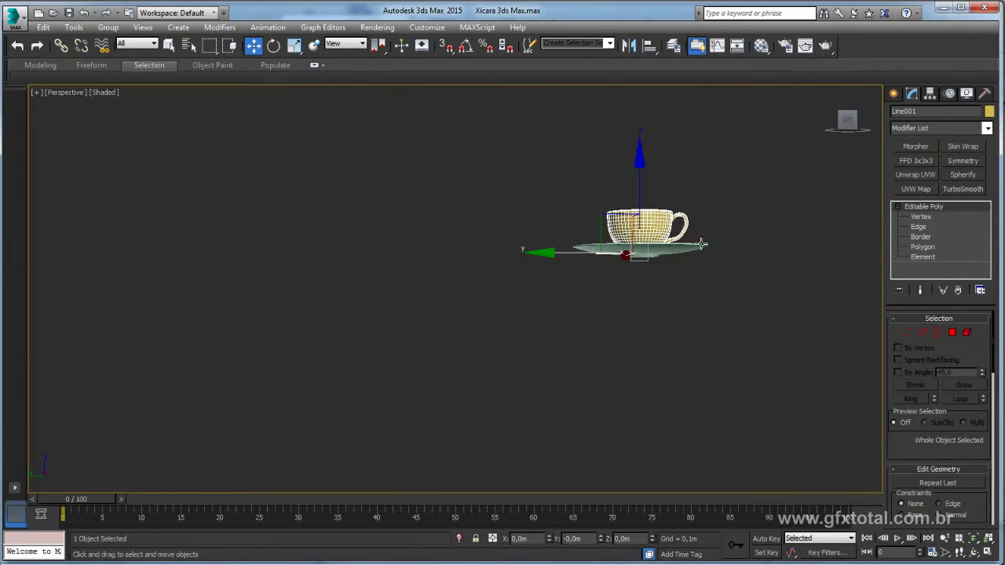
key("z")
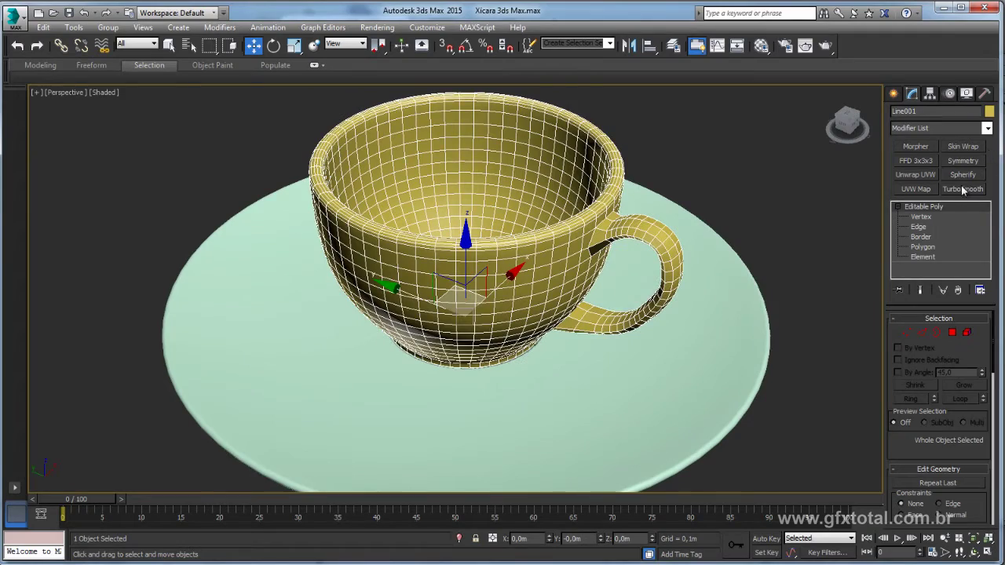
left_click(963, 190)
left_click(791, 254)
mouse_move(784, 299)
middle_mouse_down("alt")
mouse_move(743, 382)
mouse_move(811, 254)
middle_mouse_up("alt")
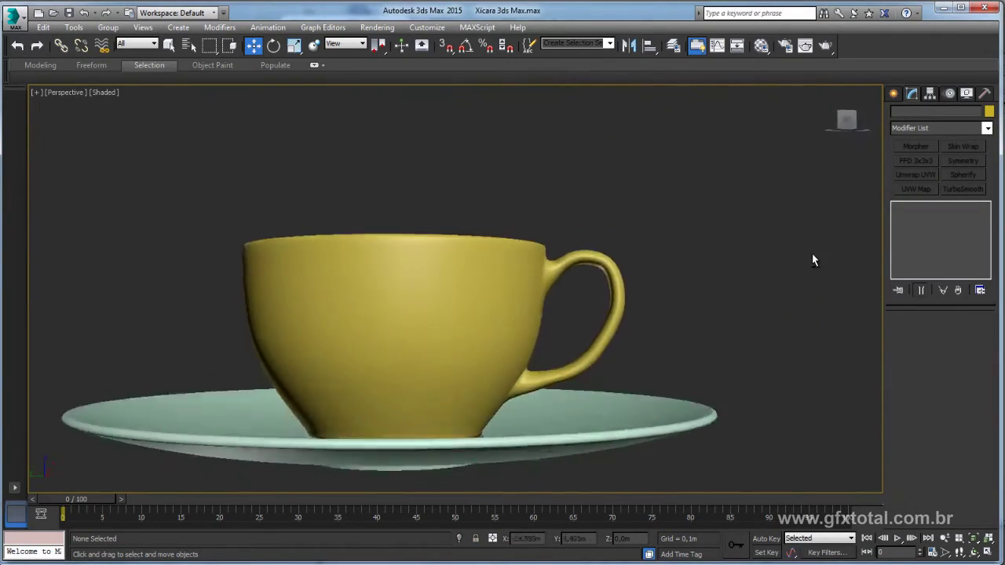
left_click(612, 259)
scroll(611, 220, "up", 4)
scroll(608, 221, "up", 2)
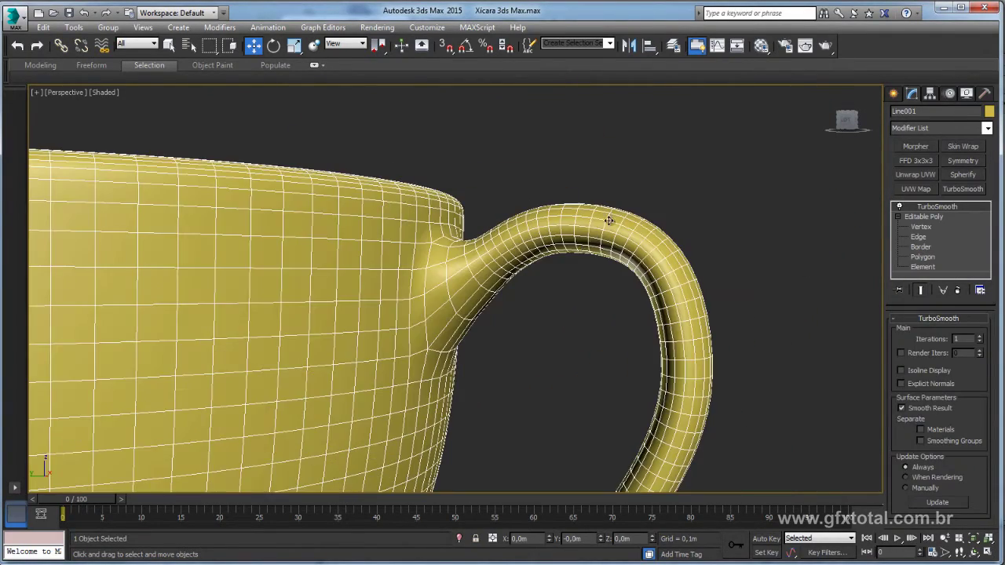
middle_click_drag(620, 253, 584, 242, "alt")
In the Left view, select the base-mesh vertices along the top of the handle
left_click(917, 236)
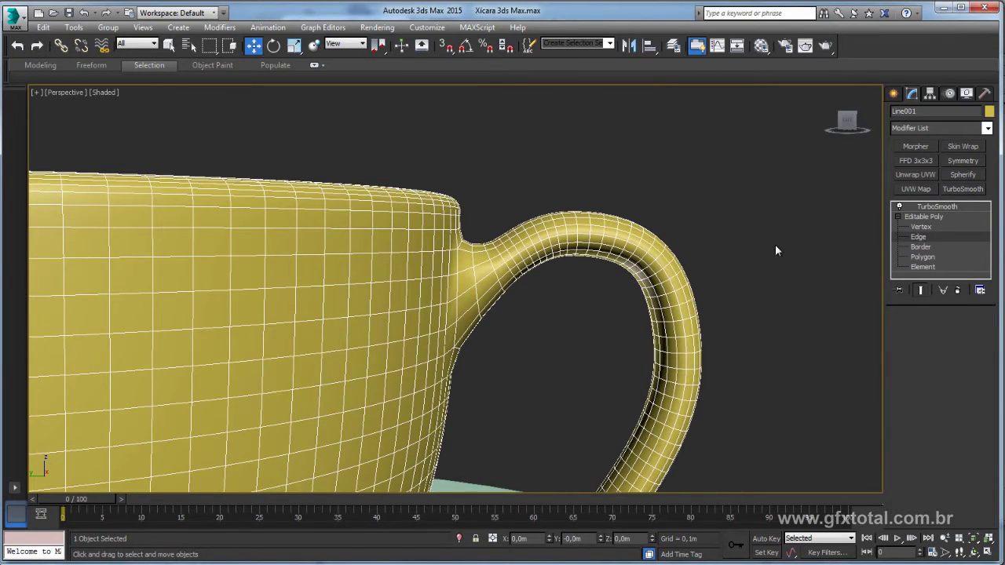
mouse_move(651, 276)
middle_mouse_down("alt")
mouse_move(642, 276)
mouse_move(652, 279)
middle_mouse_up("alt")
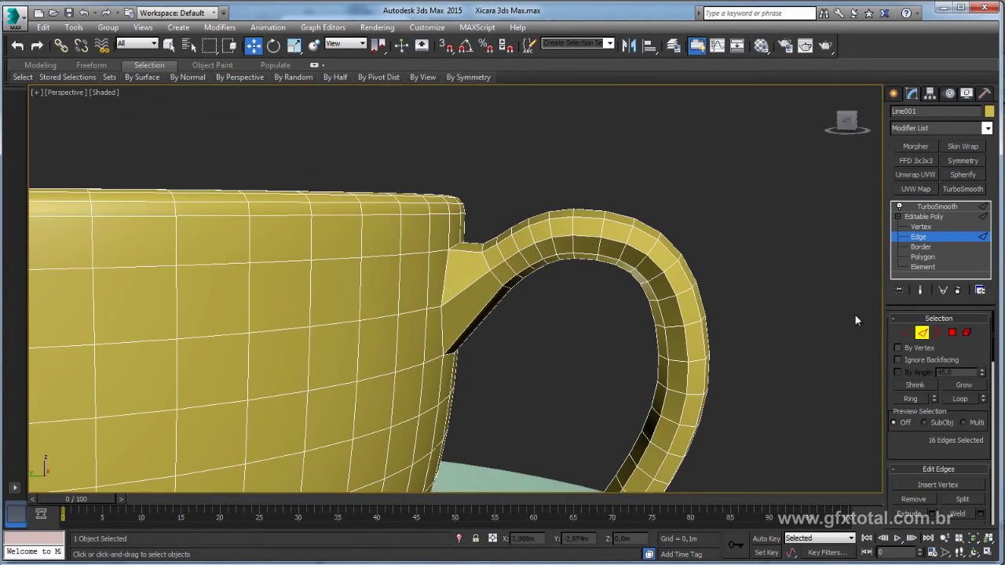
left_click(907, 333)
key("l")
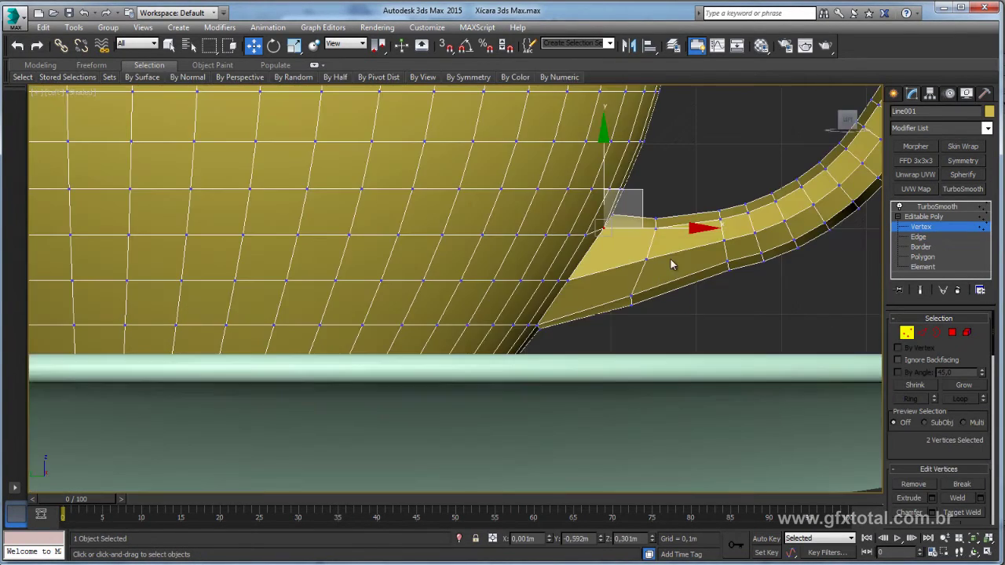
scroll(496, 358, "down", 3)
scroll(533, 342, "up", 2)
scroll(640, 298, "up", 1)
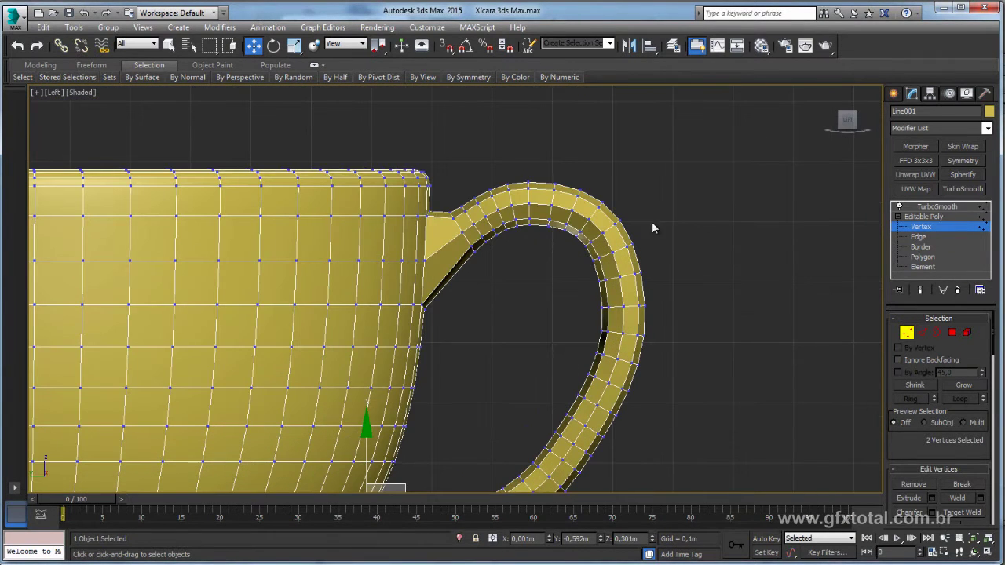
left_click_drag(620, 205, 596, 236)
Return to the TurboSmooth result and orbit around the finished cup and saucer
left_click(920, 226)
left_click(937, 206)
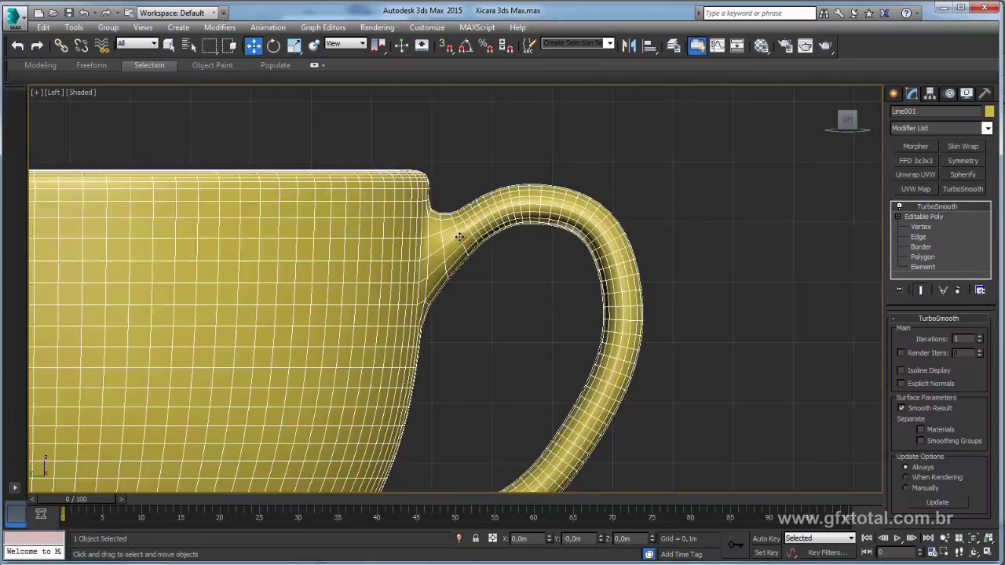
key("p")
mouse_move(536, 240)
middle_mouse_down("alt")
mouse_move(611, 247)
mouse_move(570, 298)
mouse_move(611, 250)
mouse_move(632, 346)
mouse_move(669, 252)
mouse_move(507, 188)
middle_mouse_up("alt")
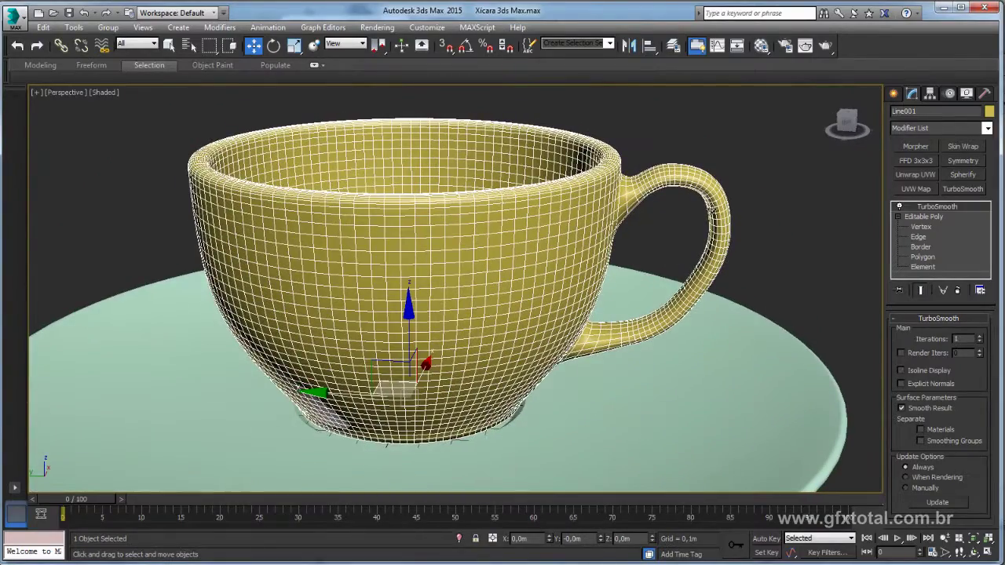
mouse_move(710, 210)
middle_mouse_down("alt")
mouse_move(701, 198)
mouse_move(664, 251)
mouse_move(931, 179)
middle_mouse_up("alt")
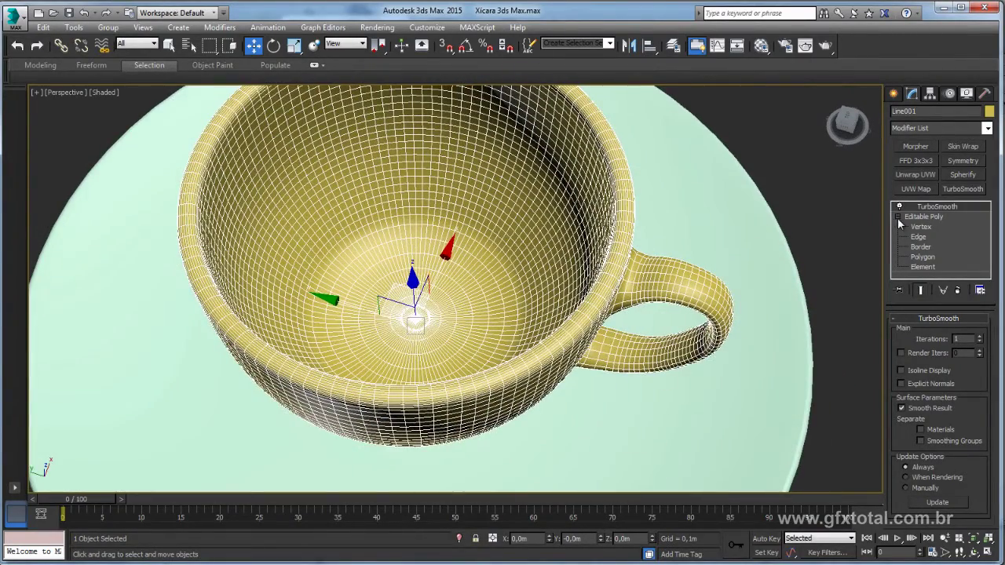
scroll(834, 244, "down", 3)
middle_click_drag(834, 244, 611, 238, "alt")
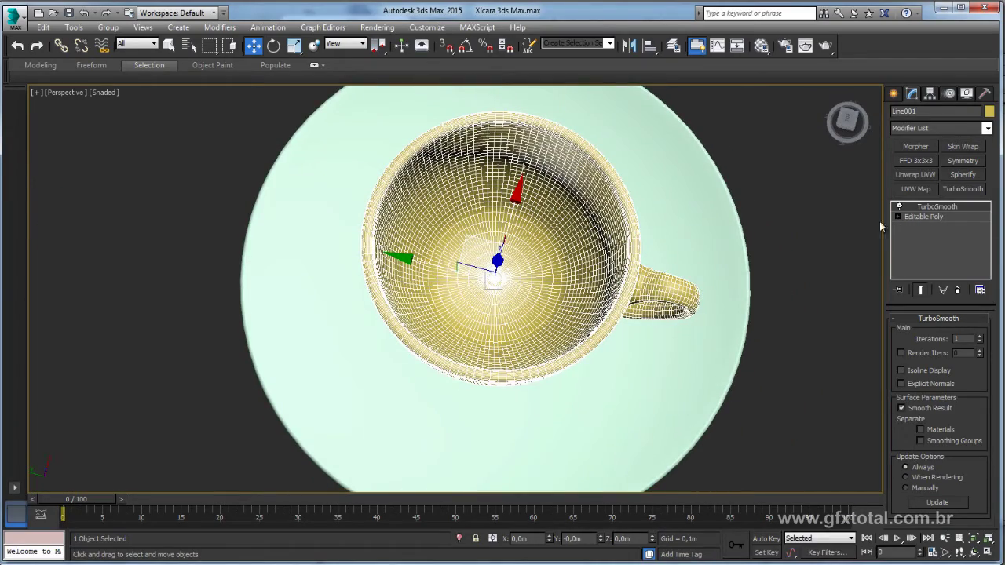
middle_click_drag(880, 226, 899, 224, "alt")
Ring-select an inner-rim edge and convert it to the 54-polygon band
left_click(920, 216)
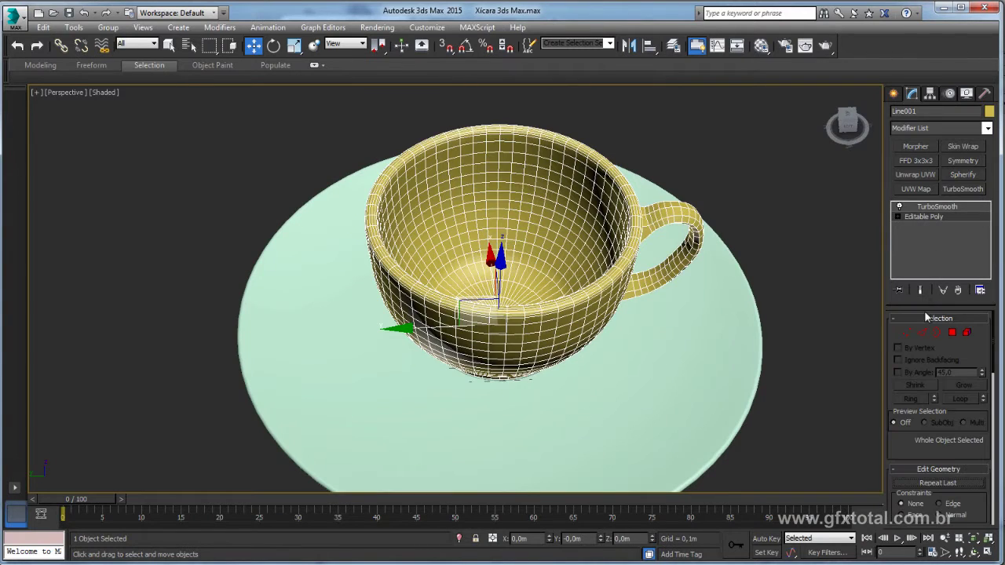
left_click(919, 332)
middle_click_drag(706, 235, 582, 186, "alt")
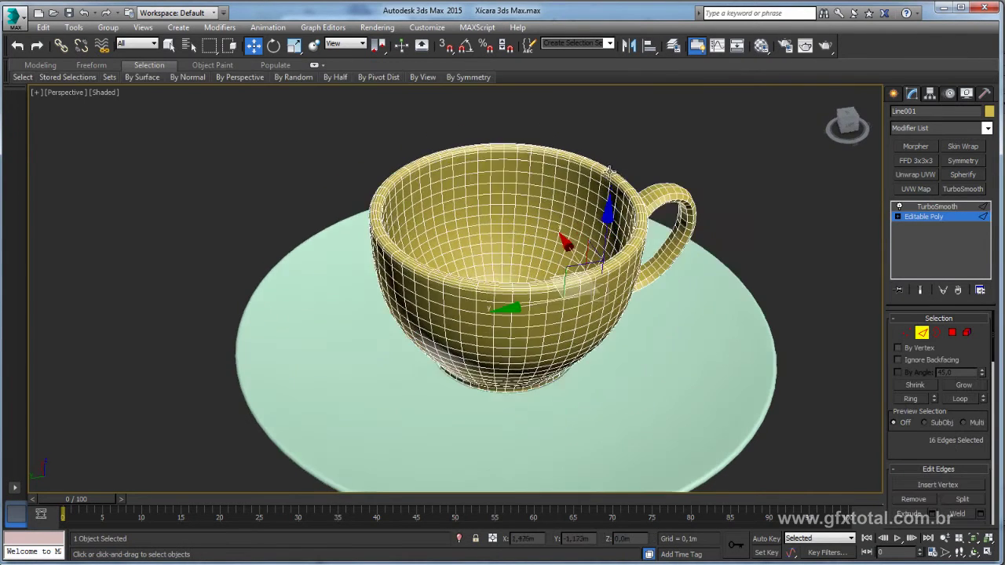
left_click(571, 183)
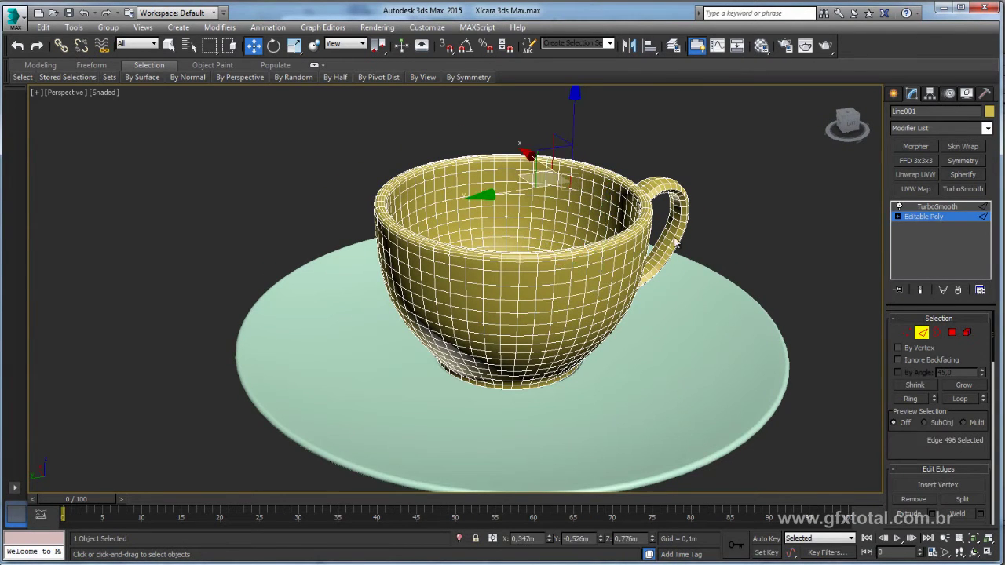
left_click(912, 399)
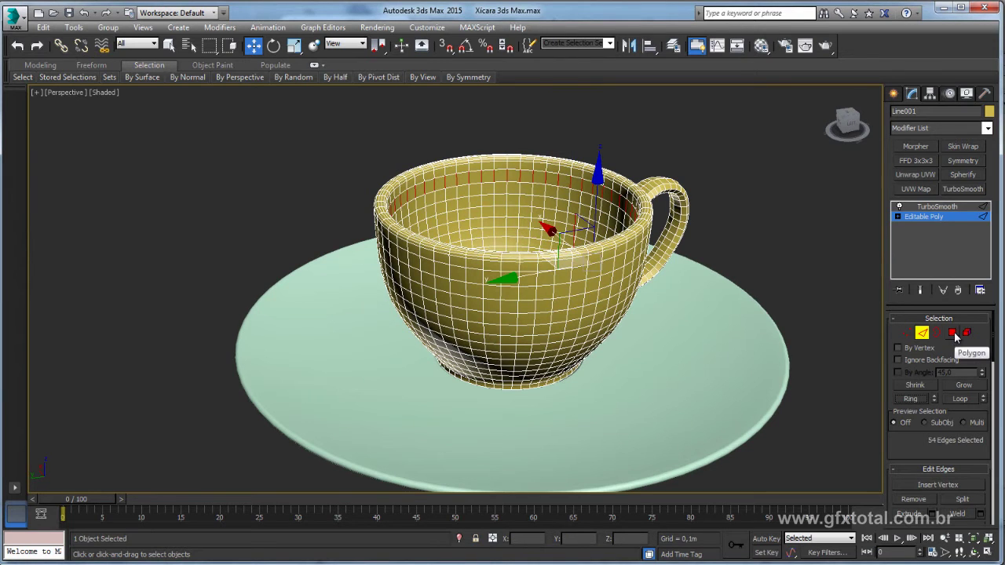
left_click(952, 333)
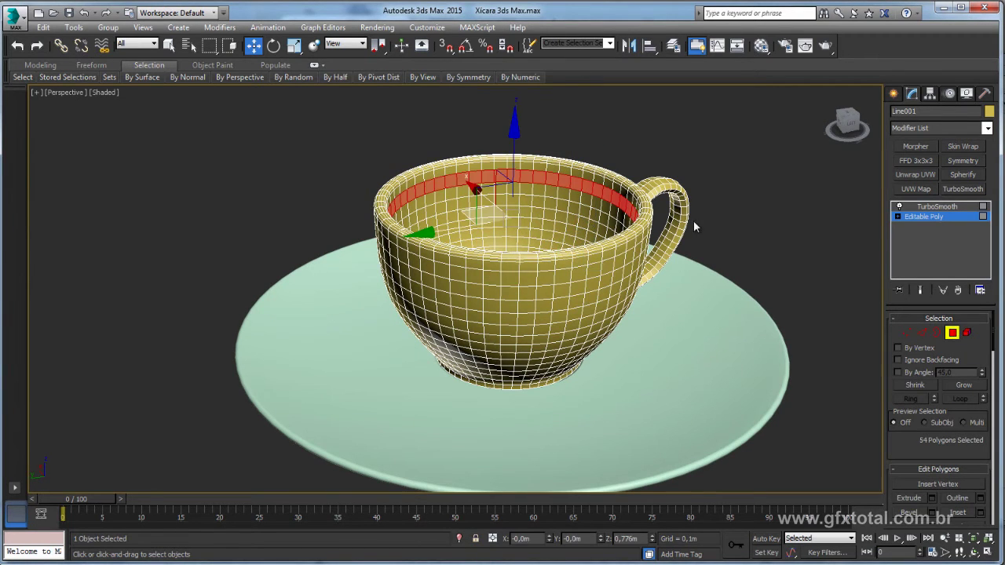
middle_click_drag(693, 220, 675, 244, "alt")
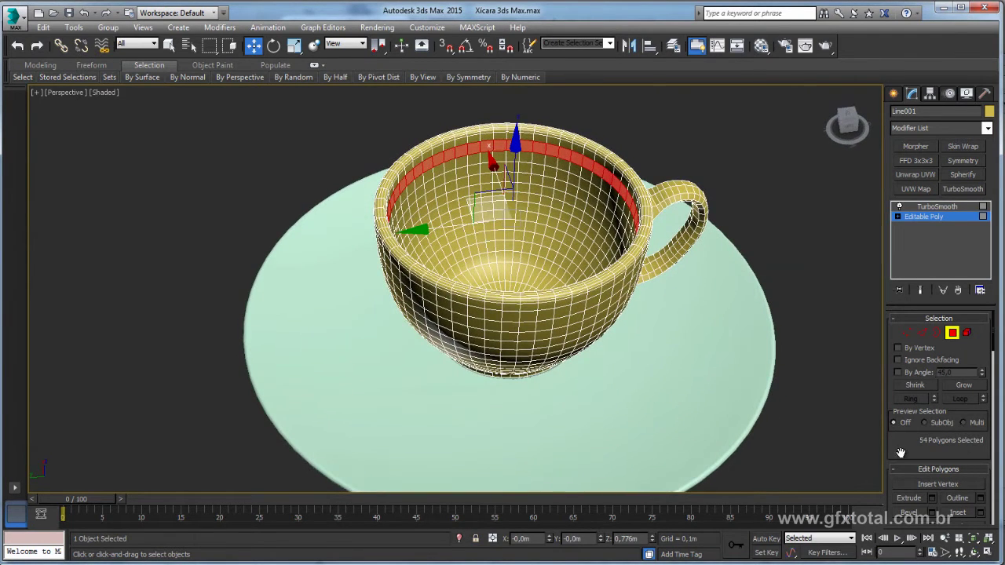
scroll(903, 447, "down", 3)
scroll(918, 435, "down", 3)
scroll(938, 420, "down", 3)
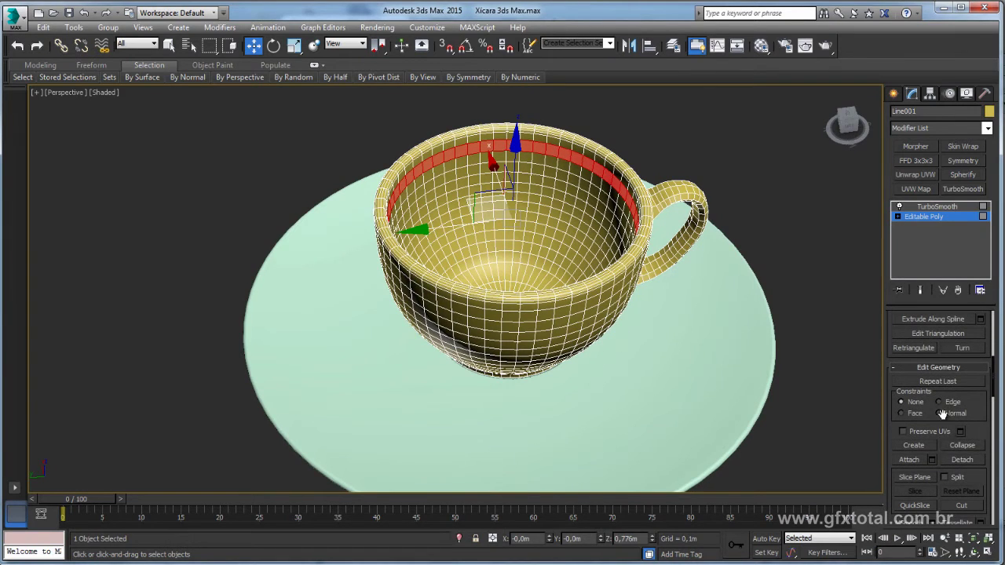
Detach the selected rim faces as a clone named Object001
left_click(966, 459)
left_click(437, 307)
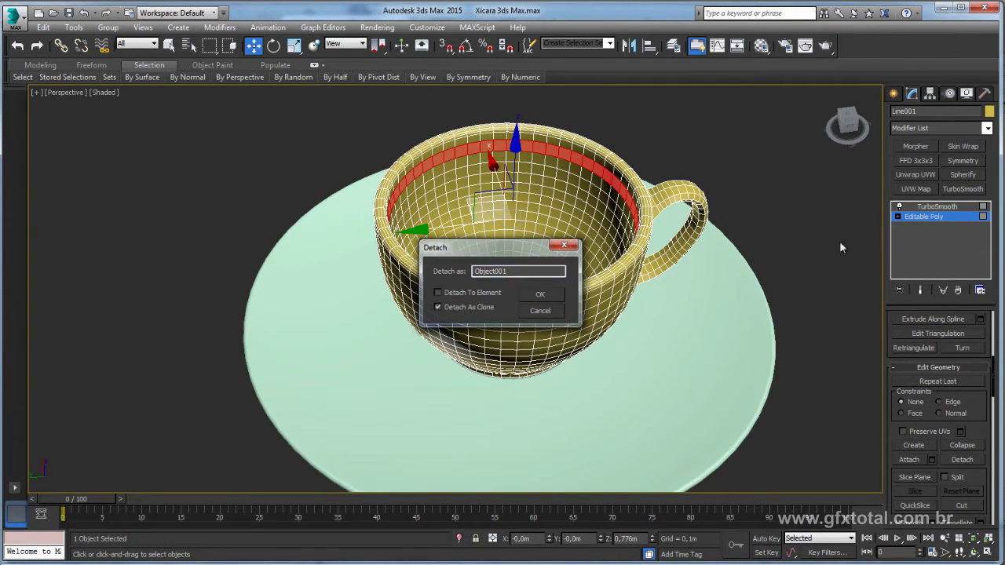
left_click(540, 294)
left_click(923, 216)
left_click(937, 205)
Select Object001, confirm it sits inside the cup, and select its inner border
key("ctrl+a")
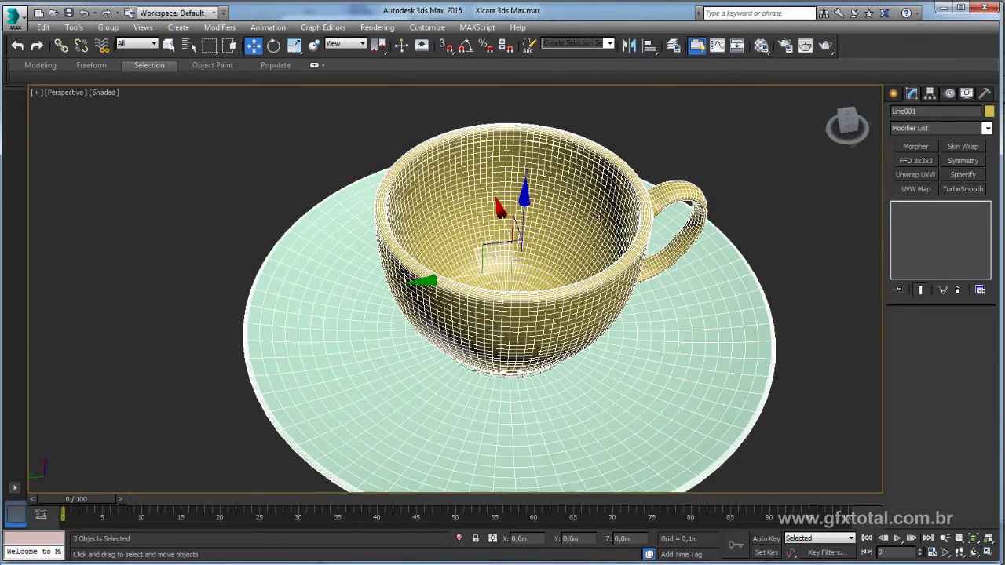
left_click(670, 252)
left_click_drag(475, 325, 808, 304)
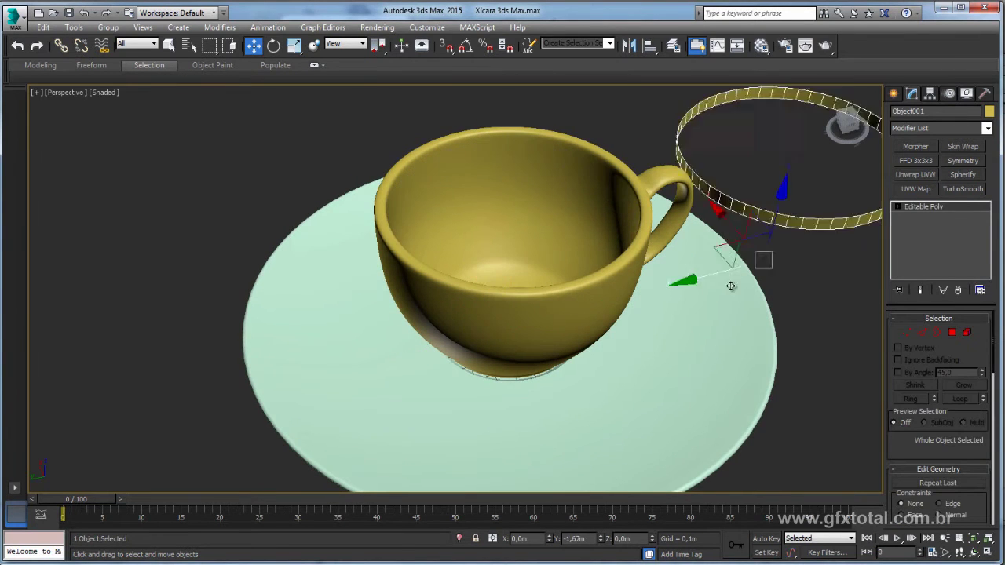
key("ctrl+z")
key("3")
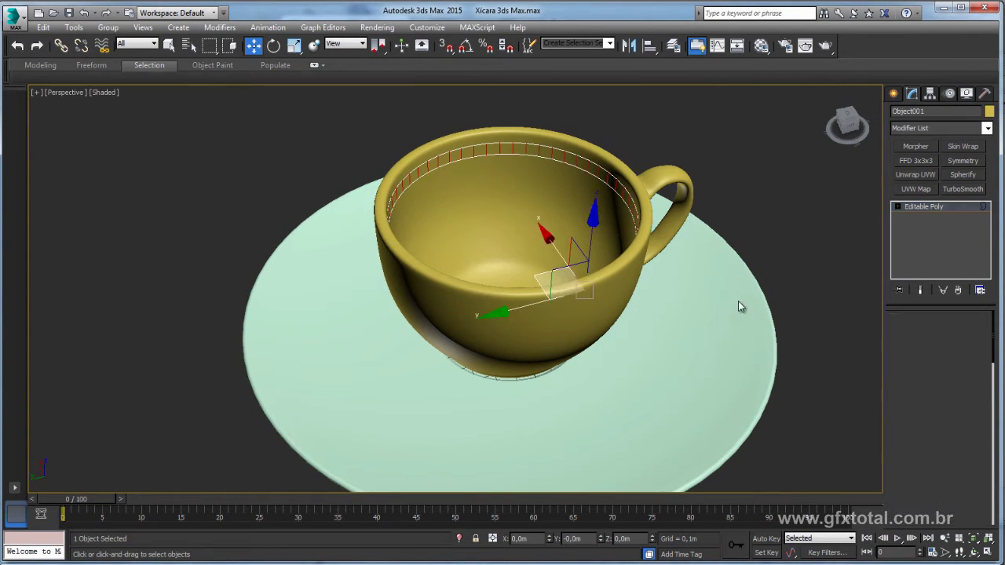
left_click(610, 193)
Shift-scale Object001's inner border inward to create the first ring of faces
middle_click_drag(610, 189, 610, 204, "alt")
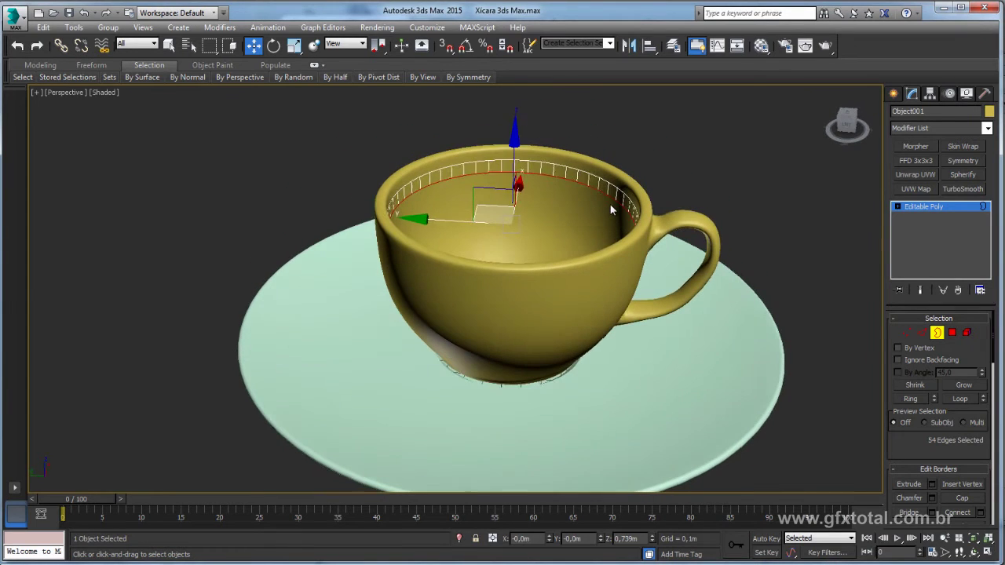
key("r")
left_click_drag(516, 219, 542, 240, "shift")
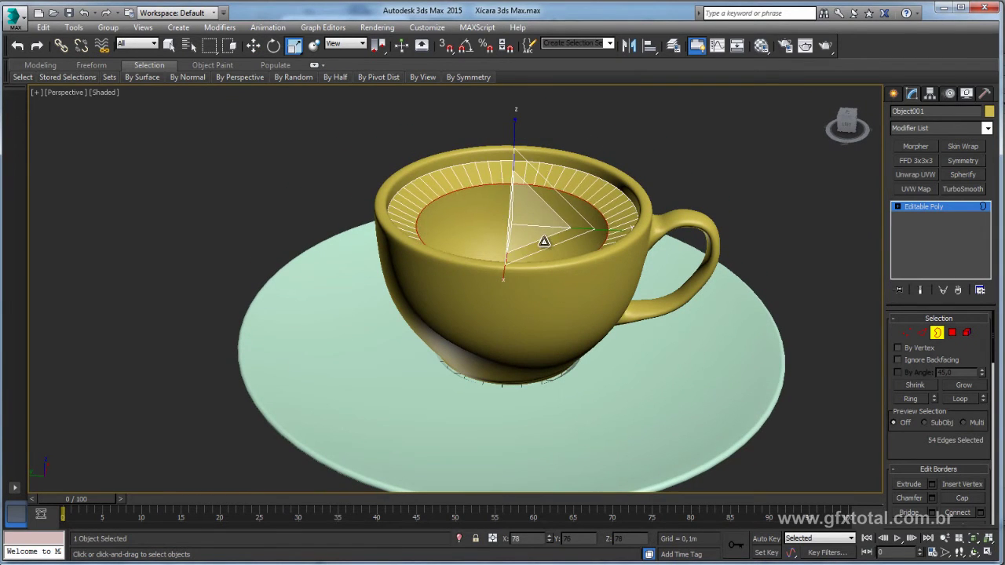
key("w")
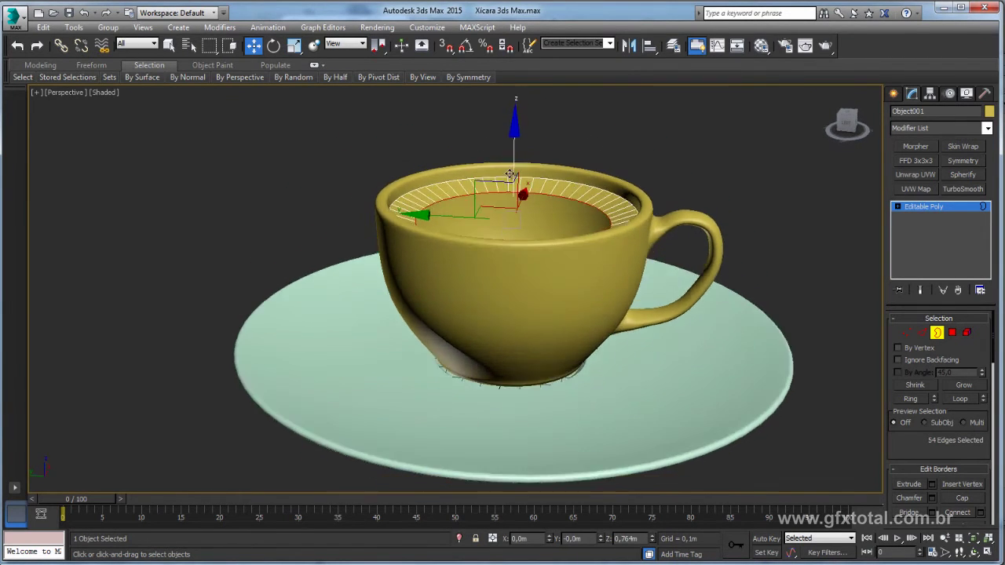
key("z")
key("r")
left_click_drag(525, 275, 526, 236)
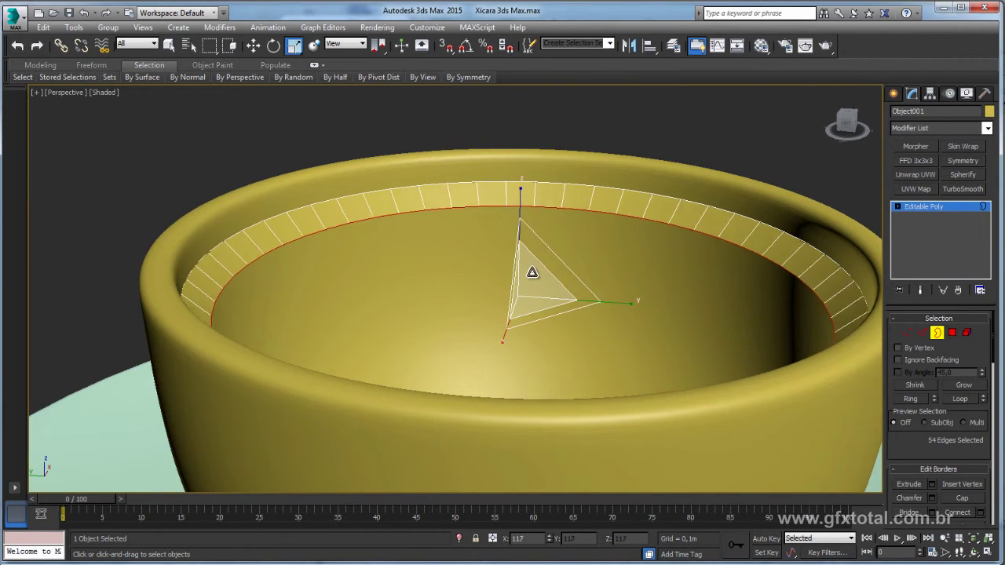
key("w")
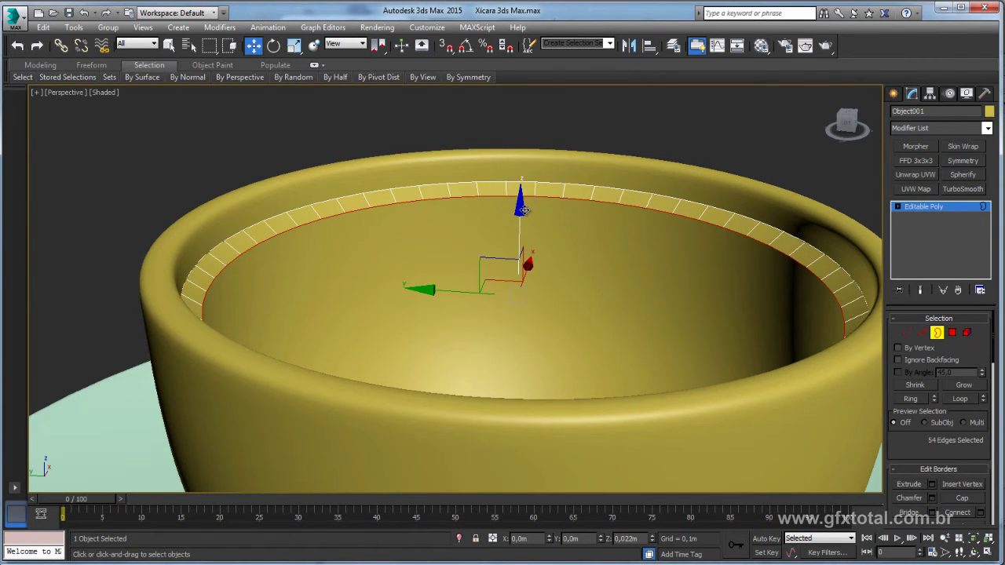
Shift-scale more rings inward until the opening closes to a small centre ring
mouse_move(523, 210)
middle_mouse_down("alt")
mouse_move(581, 262)
mouse_move(539, 213)
mouse_move(512, 217)
middle_mouse_up("alt")
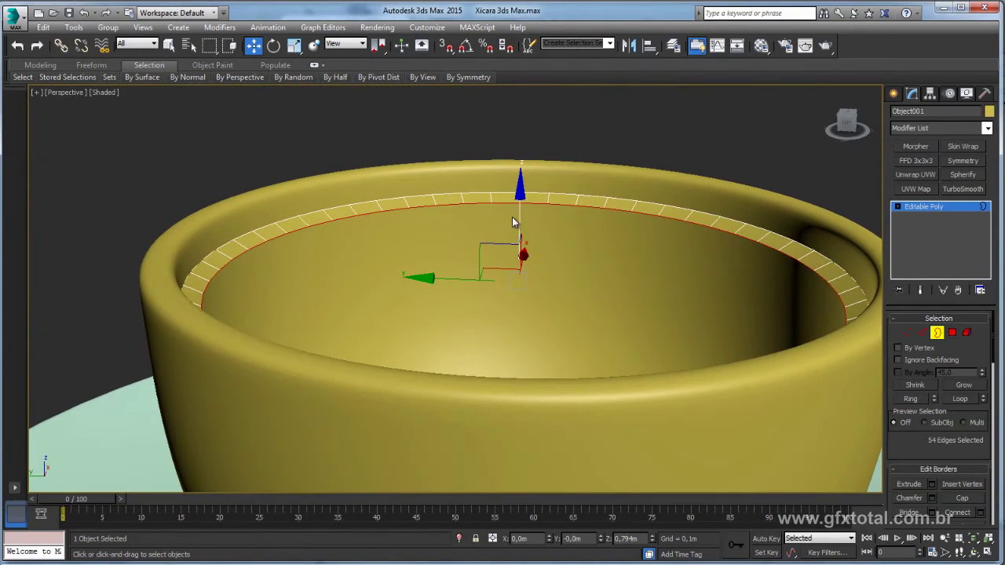
key("r")
left_click_drag(534, 265, 539, 281)
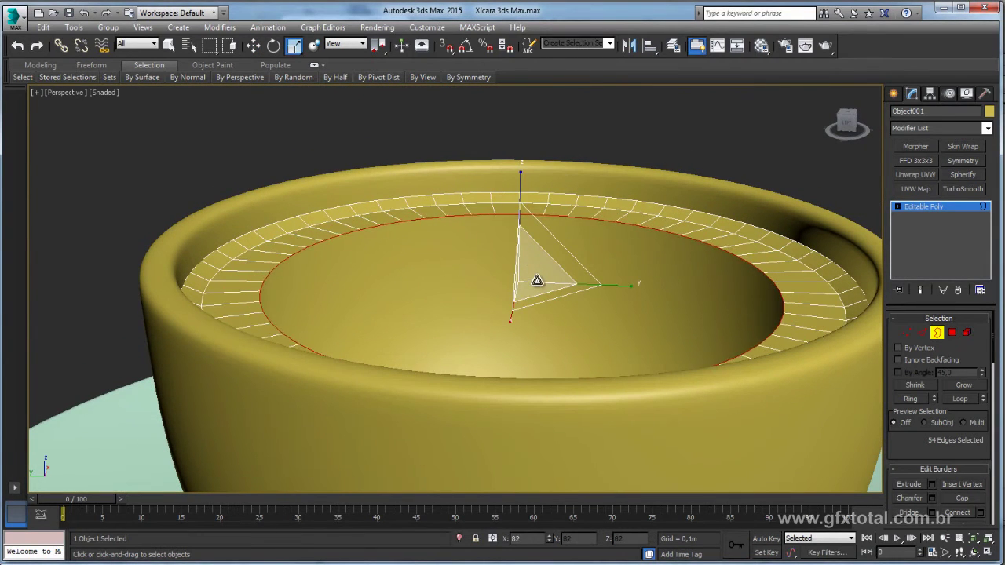
key("w")
middle_click_drag(518, 202, 529, 253, "alt")
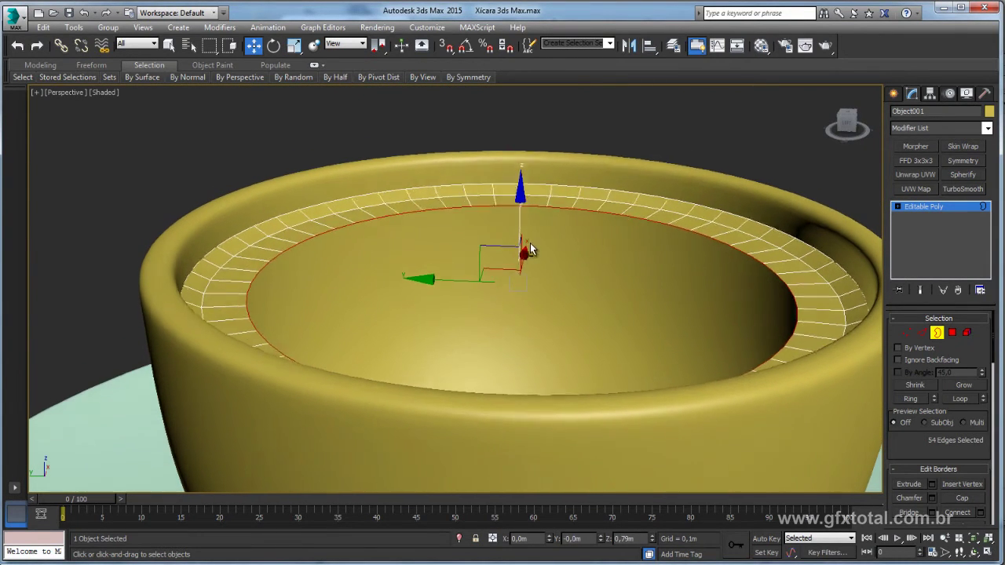
key("e")
key("r")
left_click_drag(533, 283, 572, 359)
left_click_drag(545, 294, 607, 433)
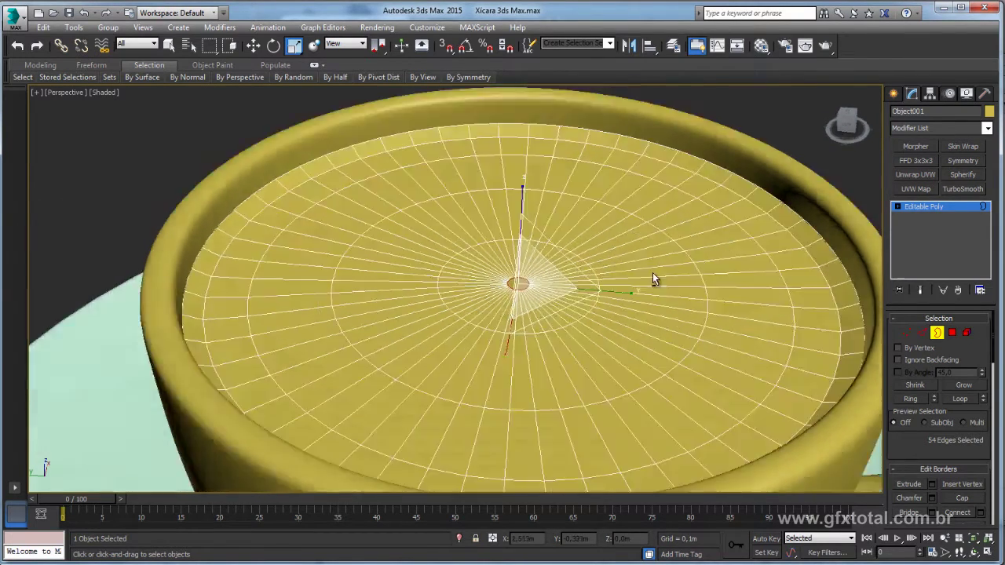
middle_click_drag(652, 272, 639, 233, "alt")
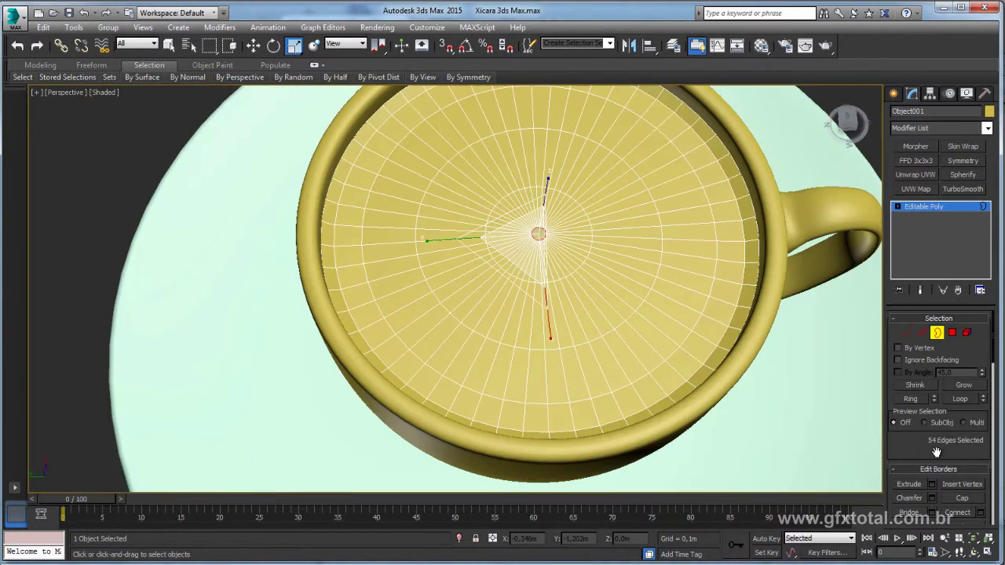
left_click_drag(906, 452, 907, 294)
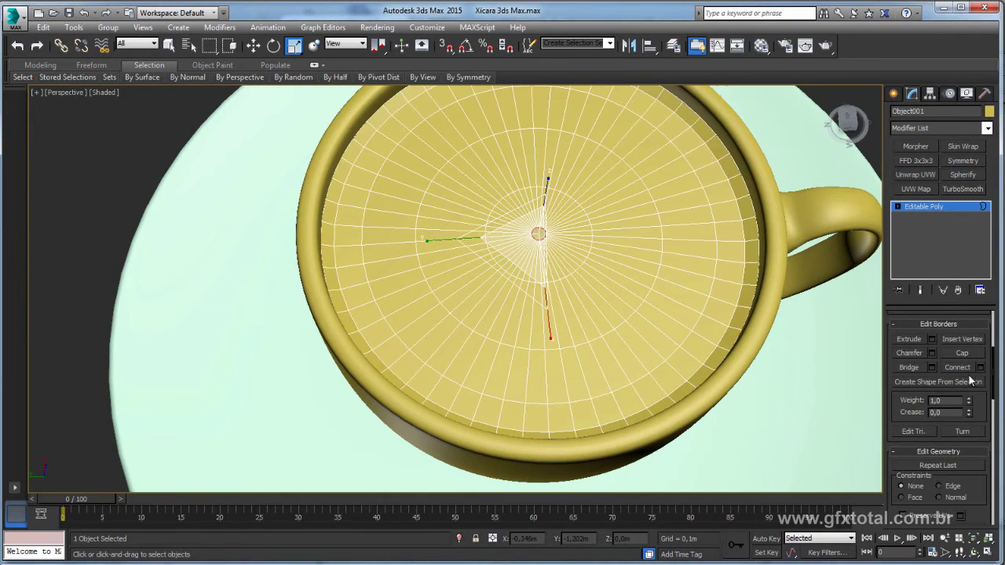
left_click(928, 206)
Set Object001's object colour to dark blue so it reads as liquid
left_click(989, 111)
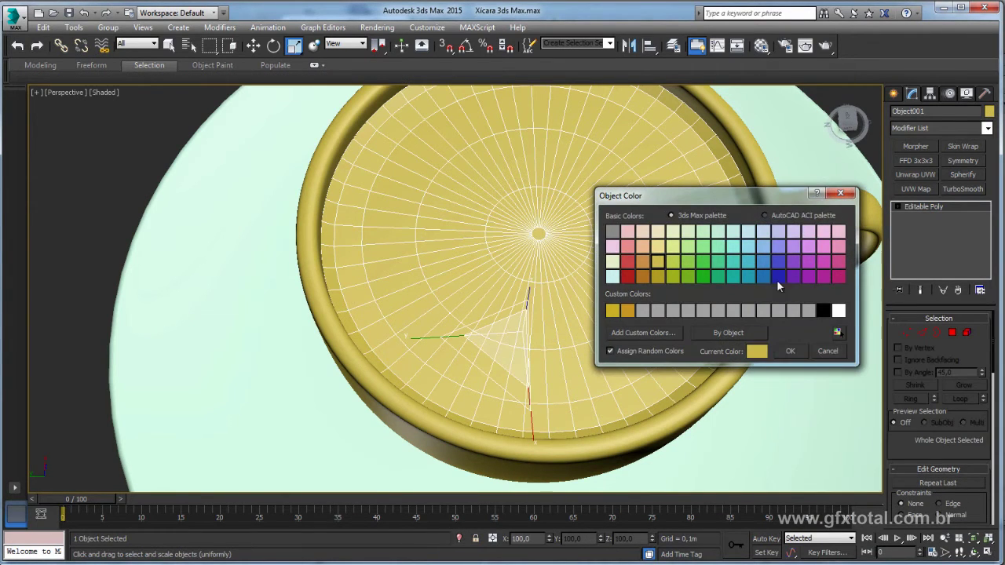
left_click(791, 351)
scroll(499, 289, "down", 5)
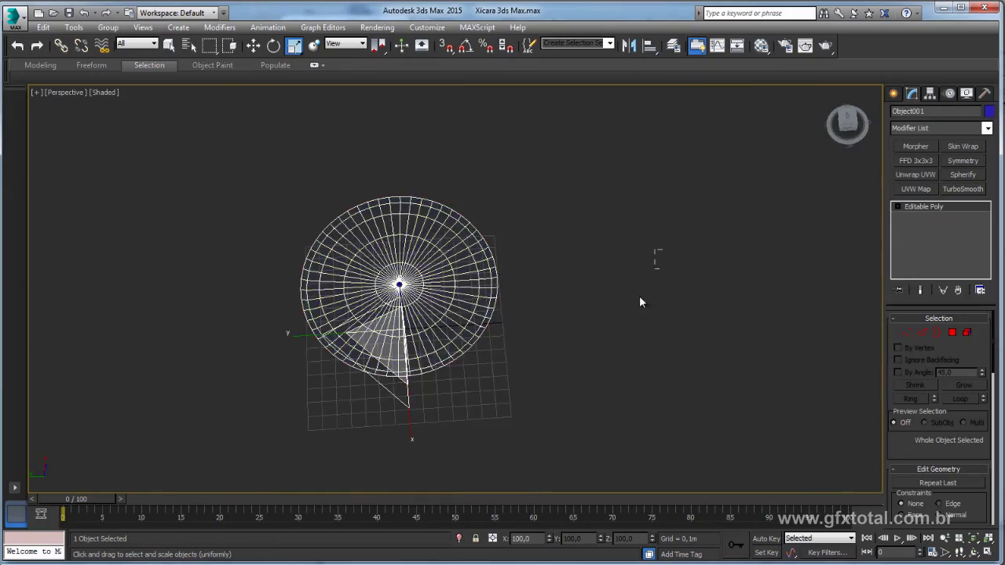
mouse_move(648, 371)
middle_mouse_down("alt")
mouse_move(567, 293)
mouse_move(563, 341)
mouse_move(549, 310)
mouse_move(568, 290)
middle_mouse_up("alt")
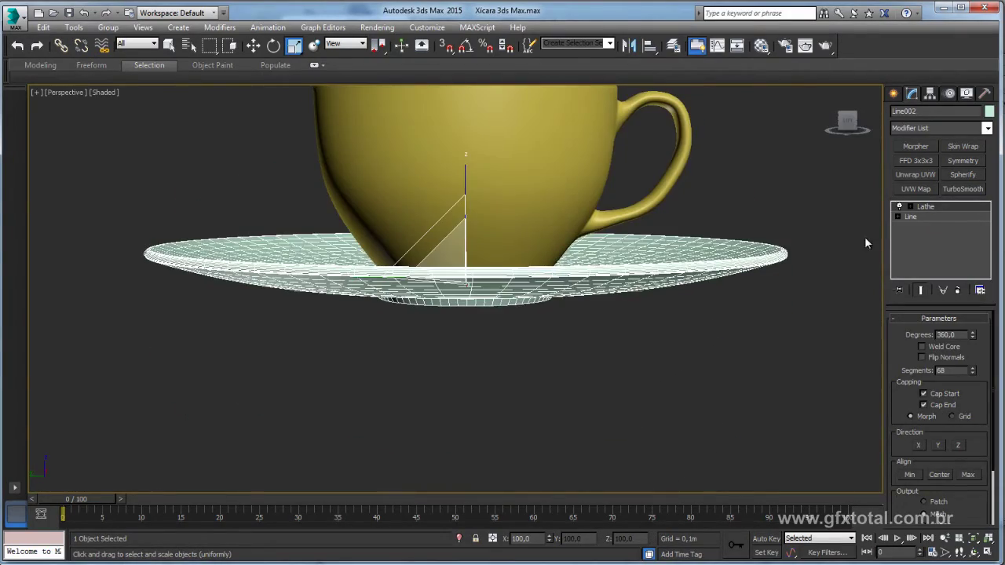
Shift four vertices of the Line002 saucer profile along X
left_click(912, 227)
mouse_move(426, 246)
middle_mouse_down("alt")
mouse_move(348, 287)
mouse_move(326, 276)
middle_mouse_up("alt")
middle_click_drag(494, 343, 500, 300, "alt")
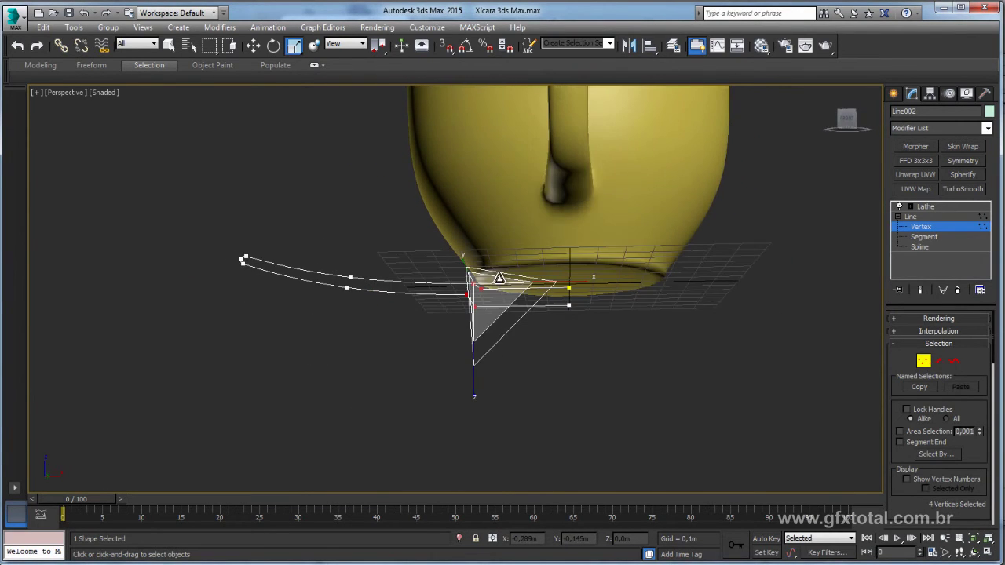
key("w")
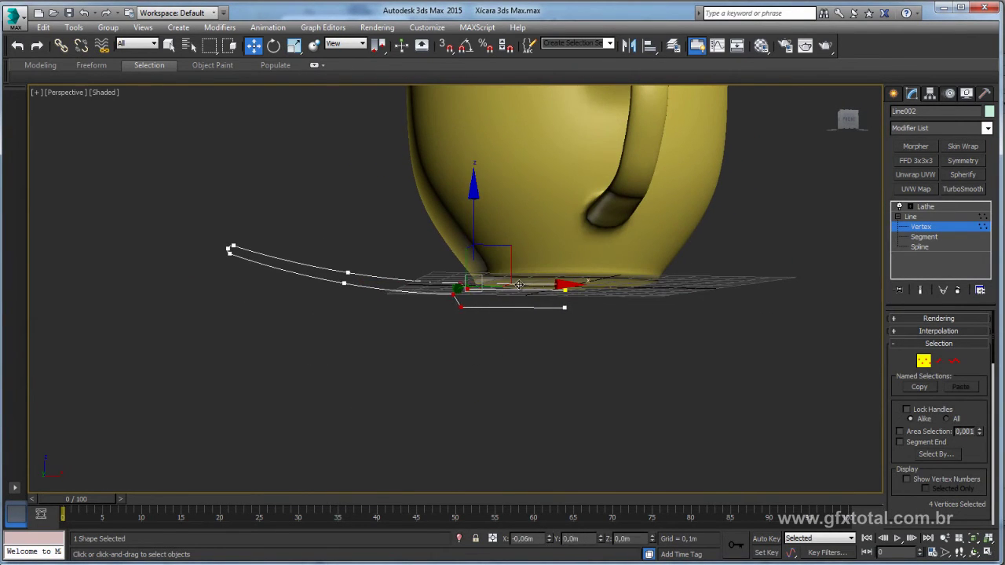
left_click_drag(519, 284, 438, 299)
Move one more profile point outward along X and return to the Lathe result
left_click(451, 292)
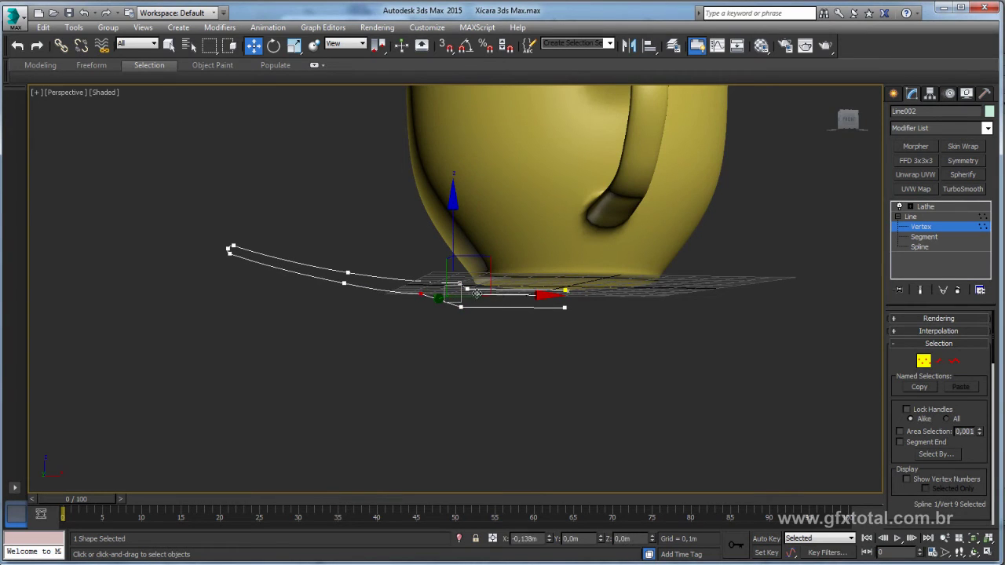
middle_click_drag(509, 292, 484, 295, "alt")
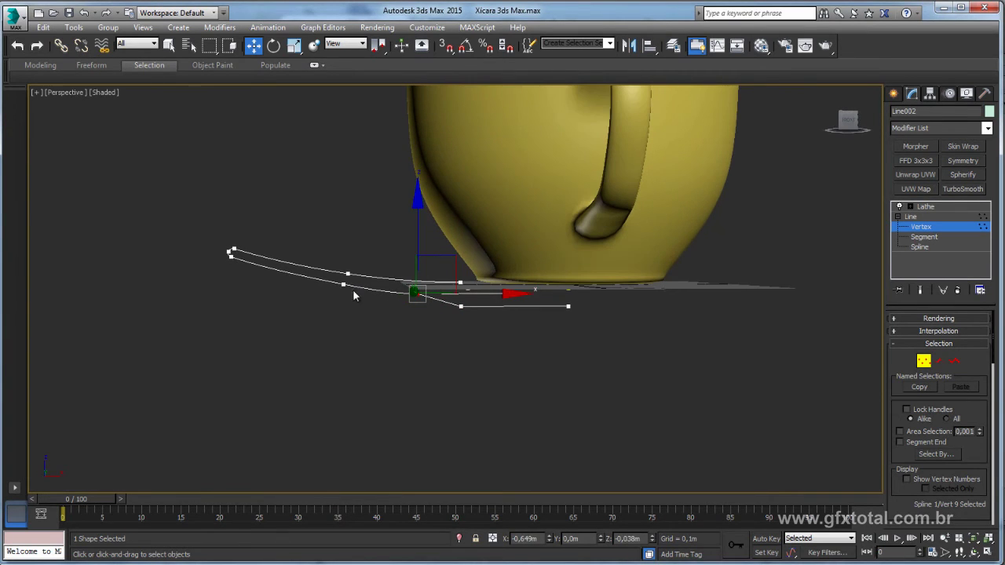
left_click_drag(361, 245, 345, 245)
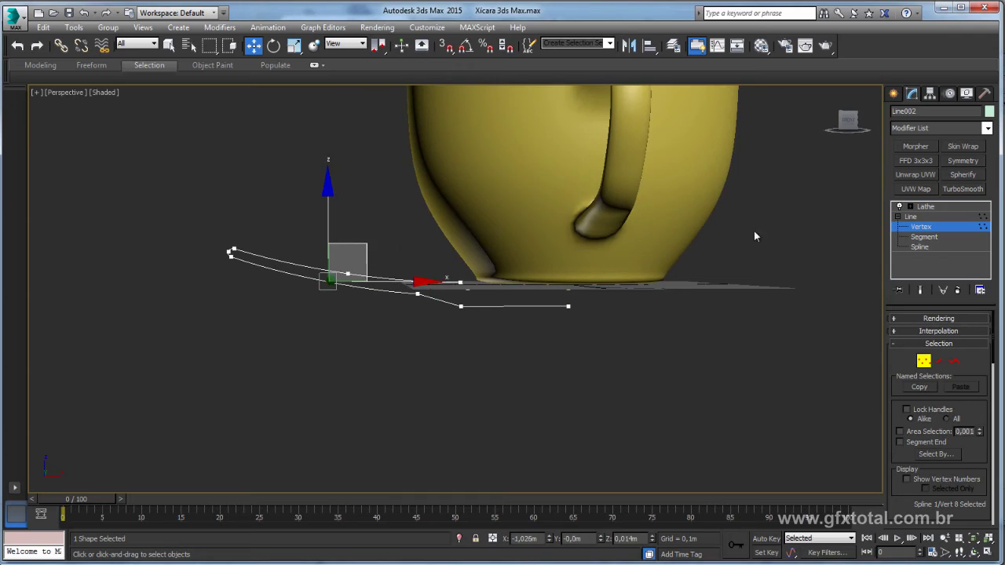
left_click(925, 205)
mouse_move(330, 298)
middle_mouse_down("alt")
mouse_move(243, 253)
mouse_move(611, 148)
middle_mouse_up("alt")
left_click(220, 278)
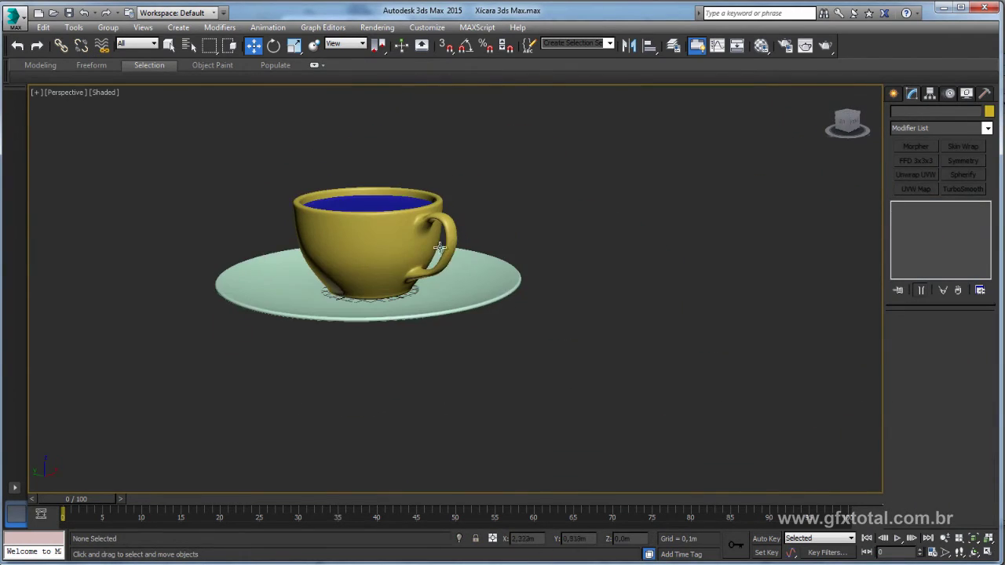
key("ctrl+a")
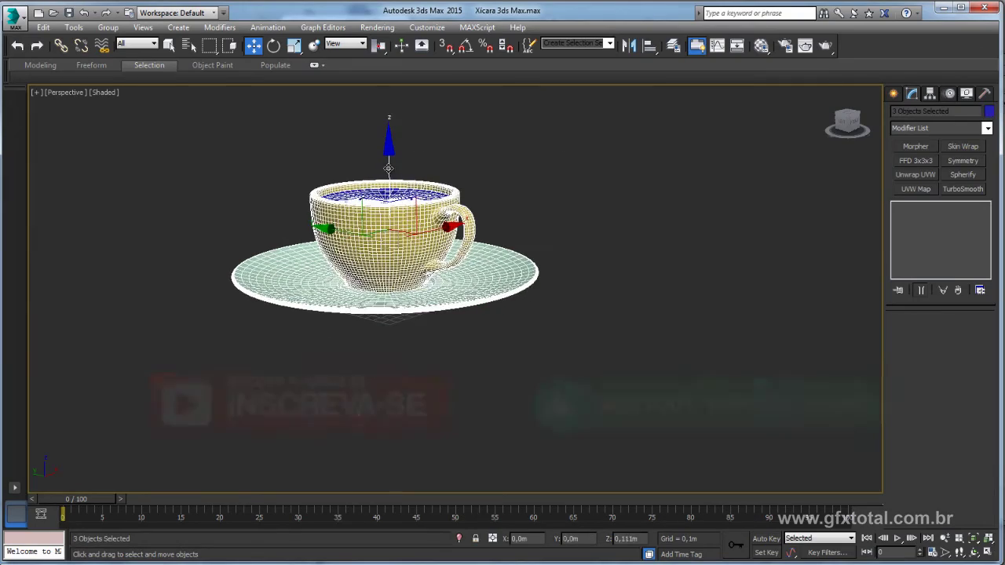
key("ctrl+a")
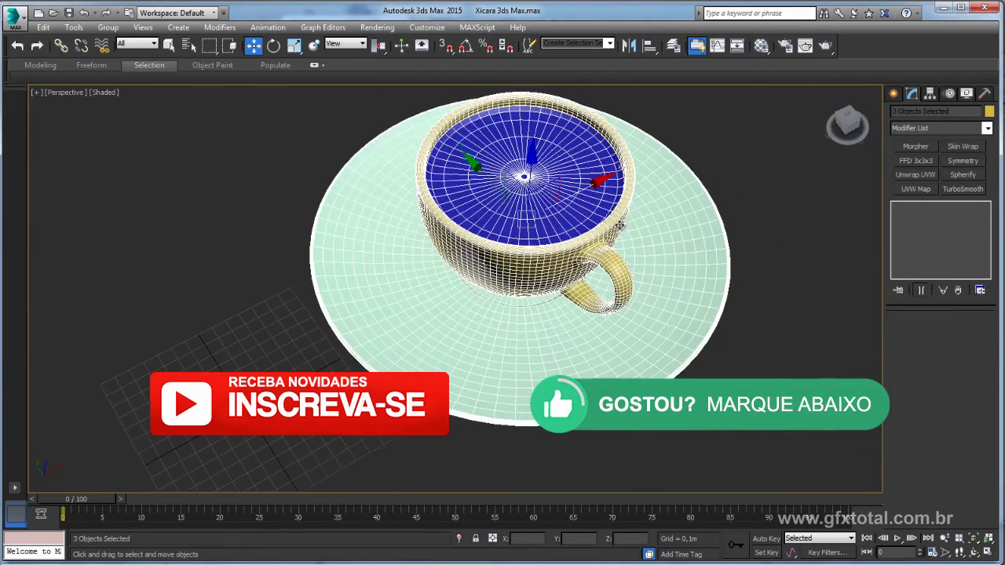
scroll(536, 248, "up", 2)
scroll(536, 248, "up", 3)
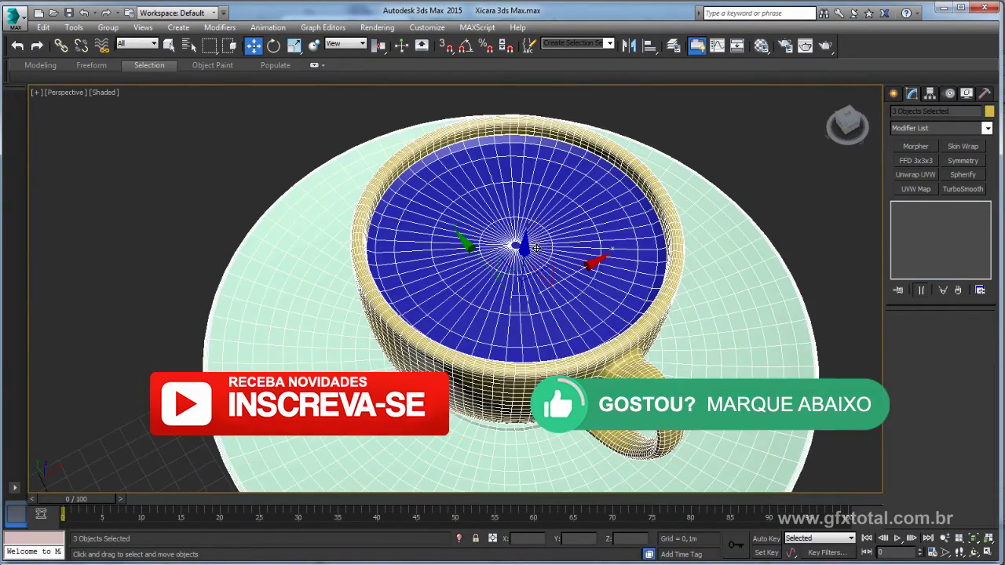
scroll(536, 248, "up", 2)
scroll(553, 224, "down", 4)
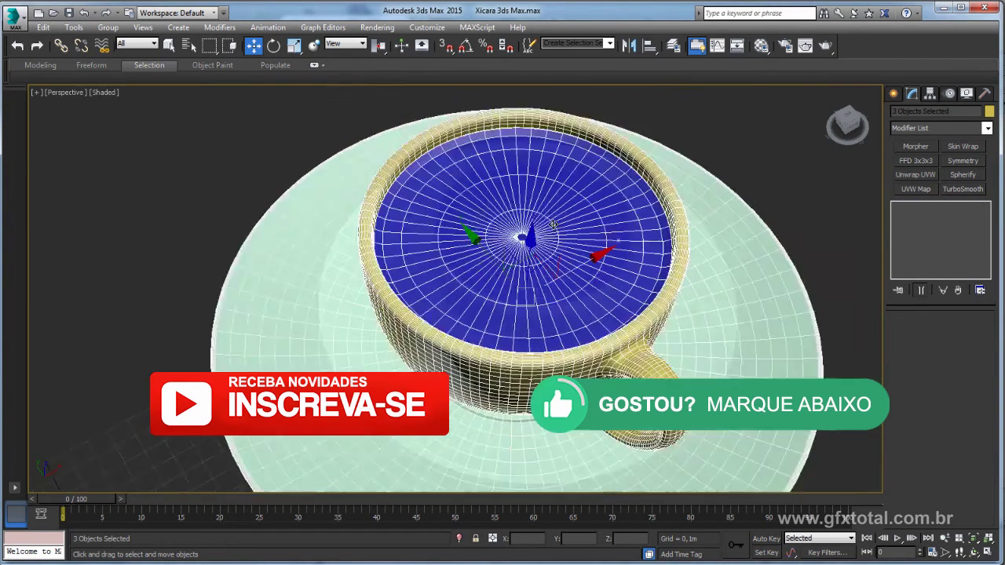
scroll(553, 226, "down", 2)
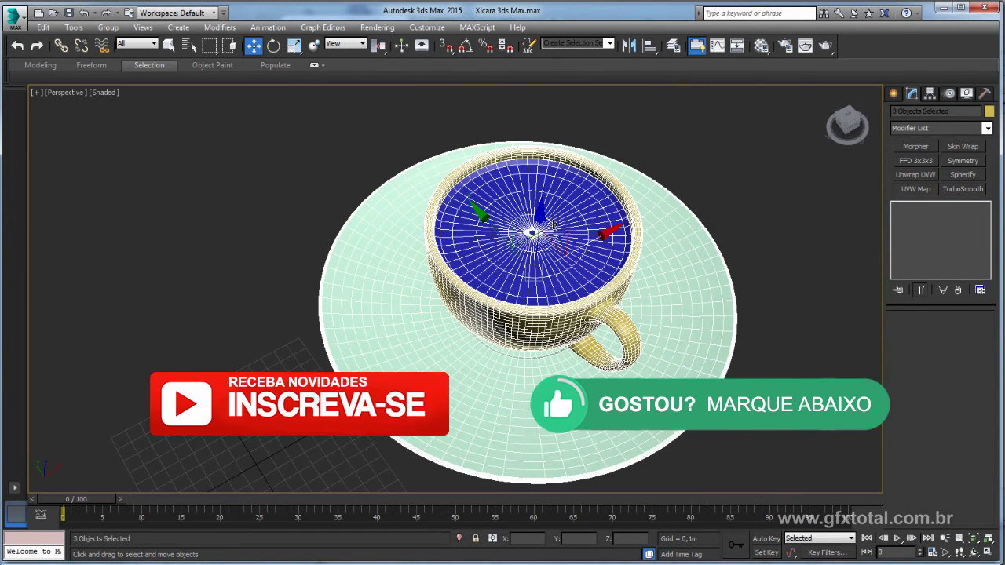